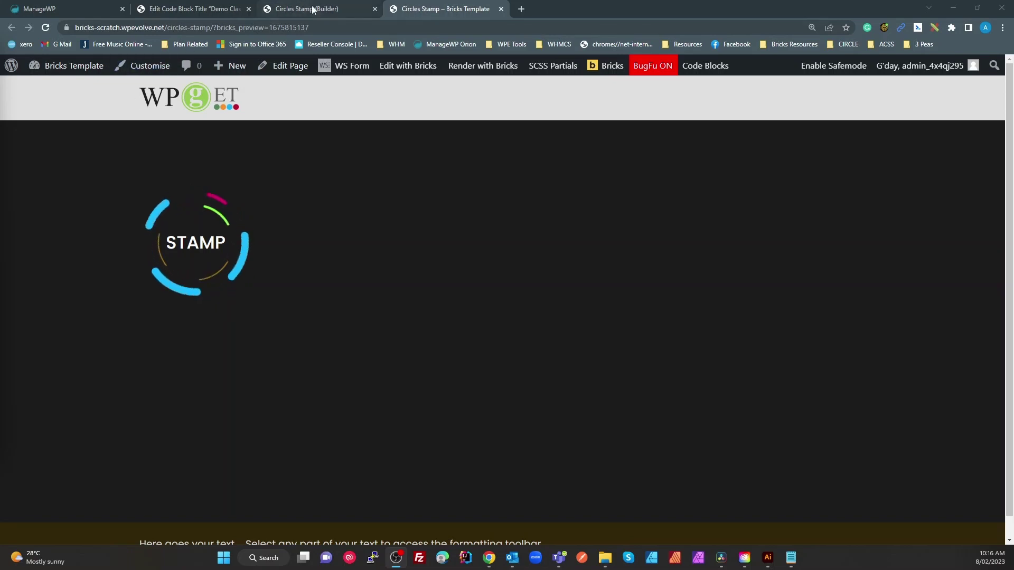
Return to the Circles Stamp template in the builder's editing view and examine the stamp wrapper's two classes and its heading.
click(278, 9)
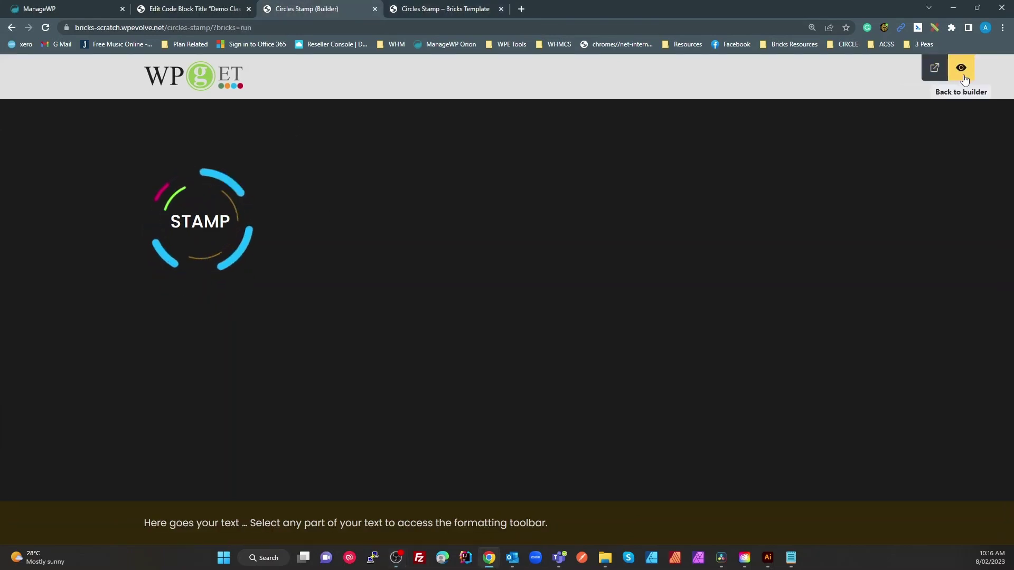
click(960, 67)
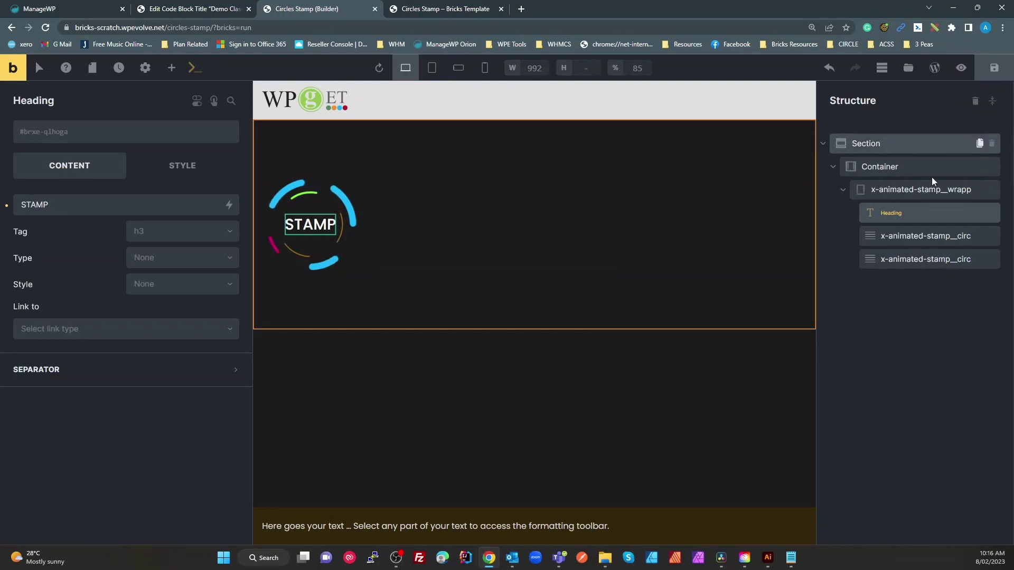
click(887, 191)
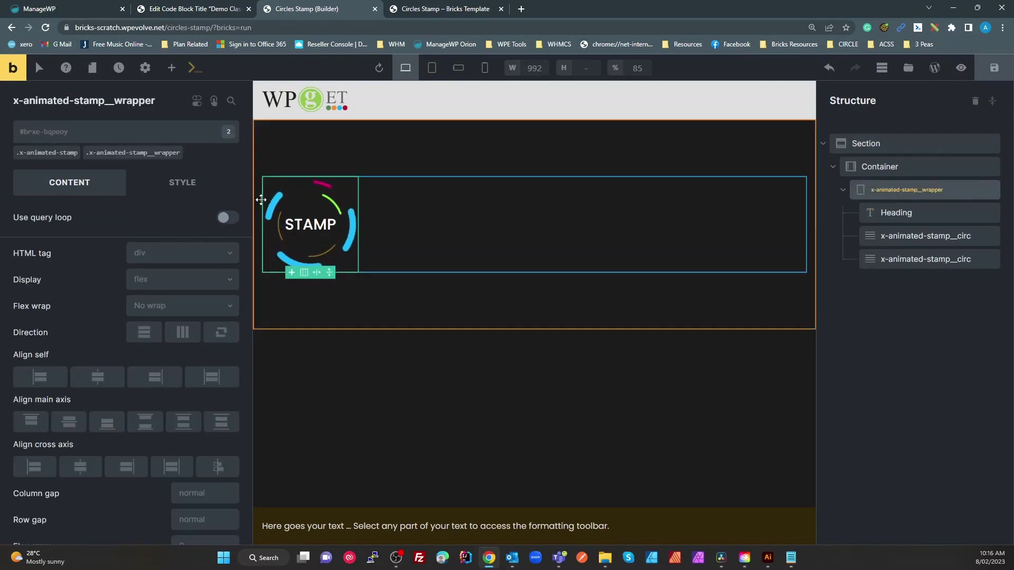
click(48, 152)
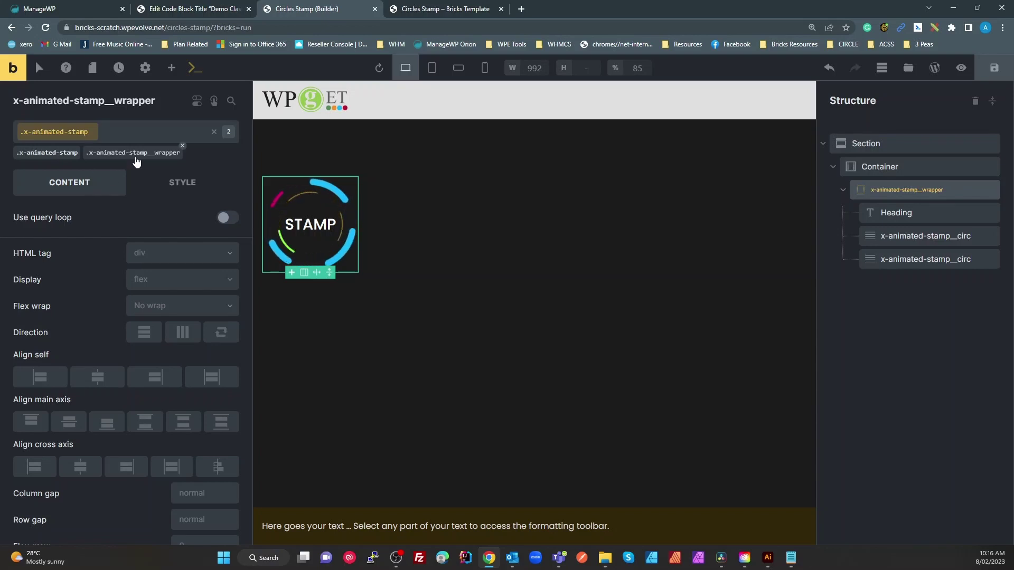
click(136, 153)
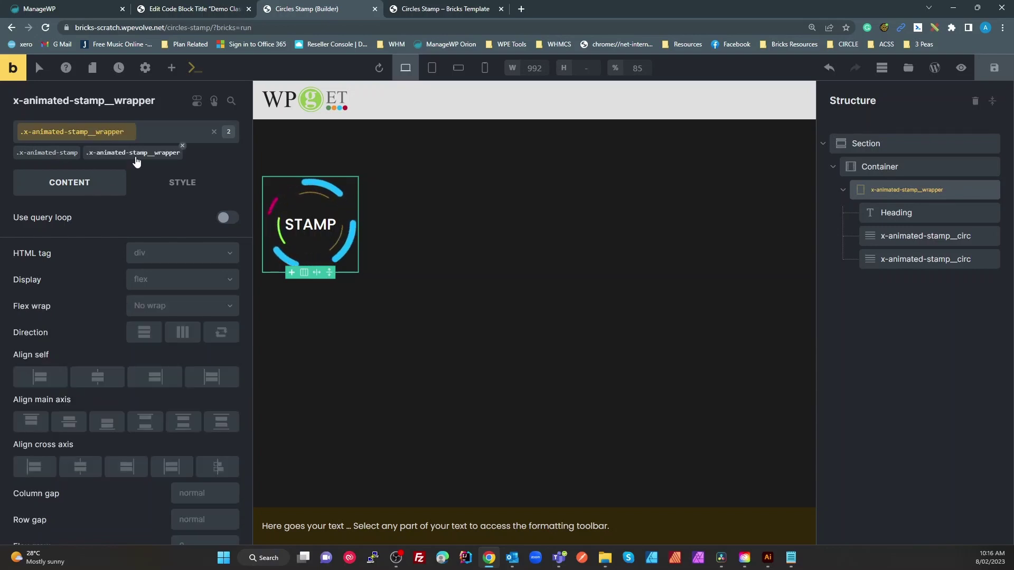
click(897, 213)
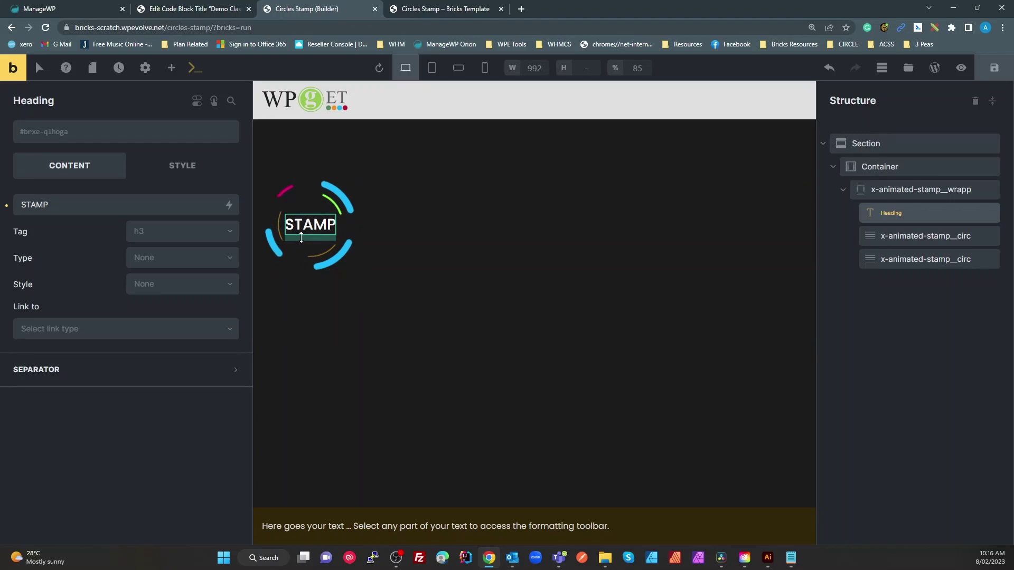
Examine the SVG code and the assigned classes of the x-animated-stamp__circle1 text element.
click(907, 237)
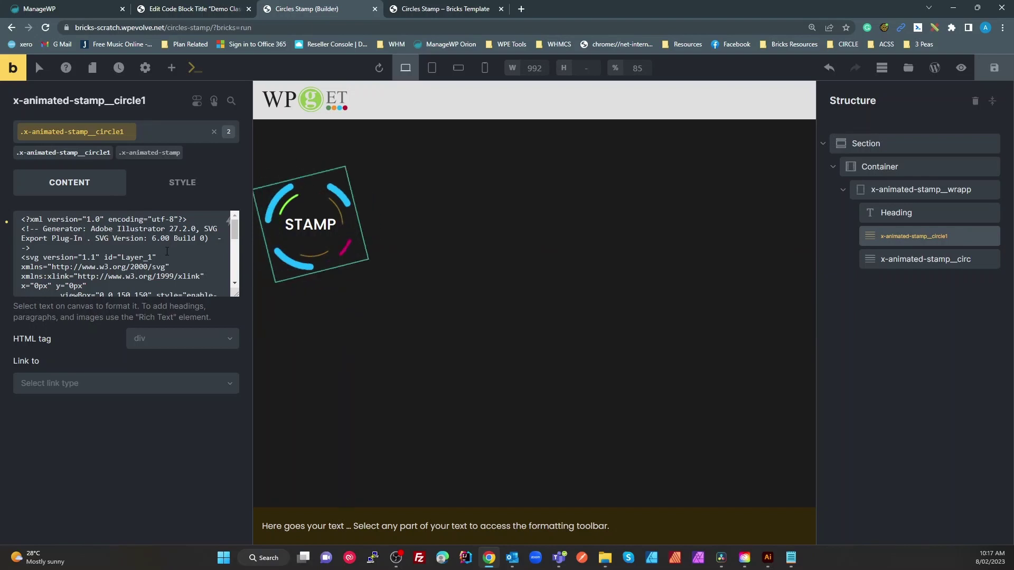
scroll(167, 252, down, 5)
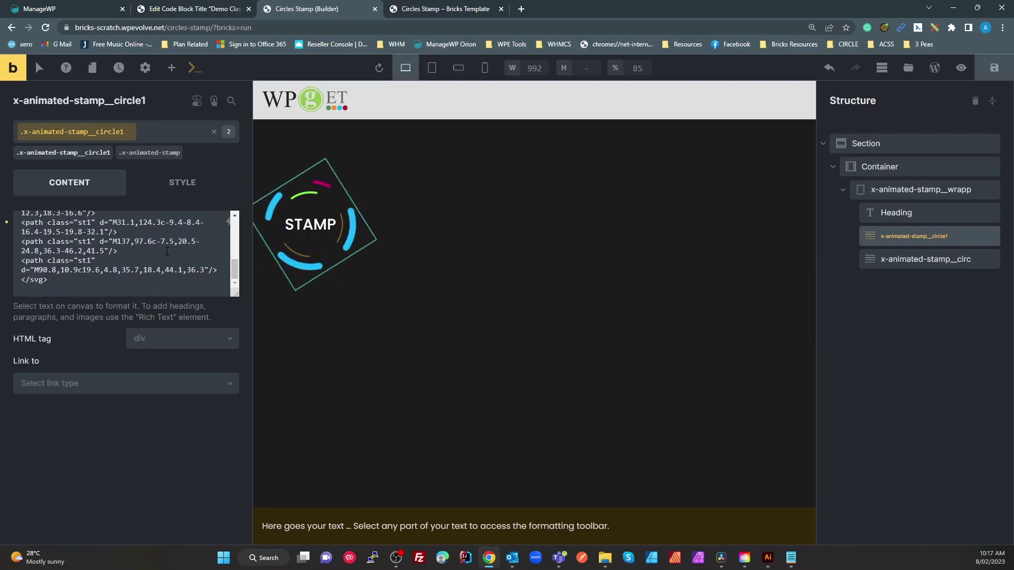
scroll(167, 251, up, 5)
click(135, 258)
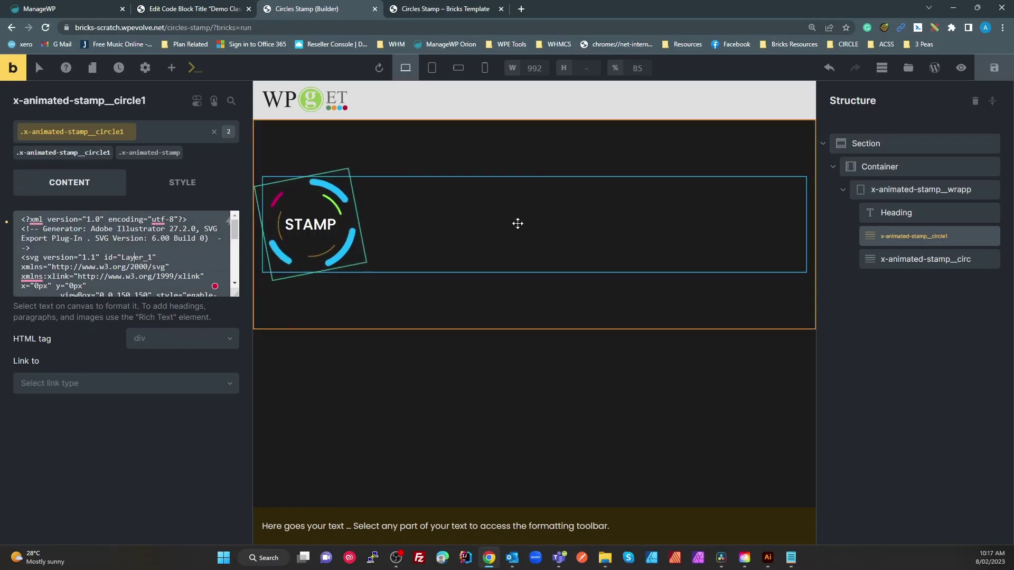
click(90, 153)
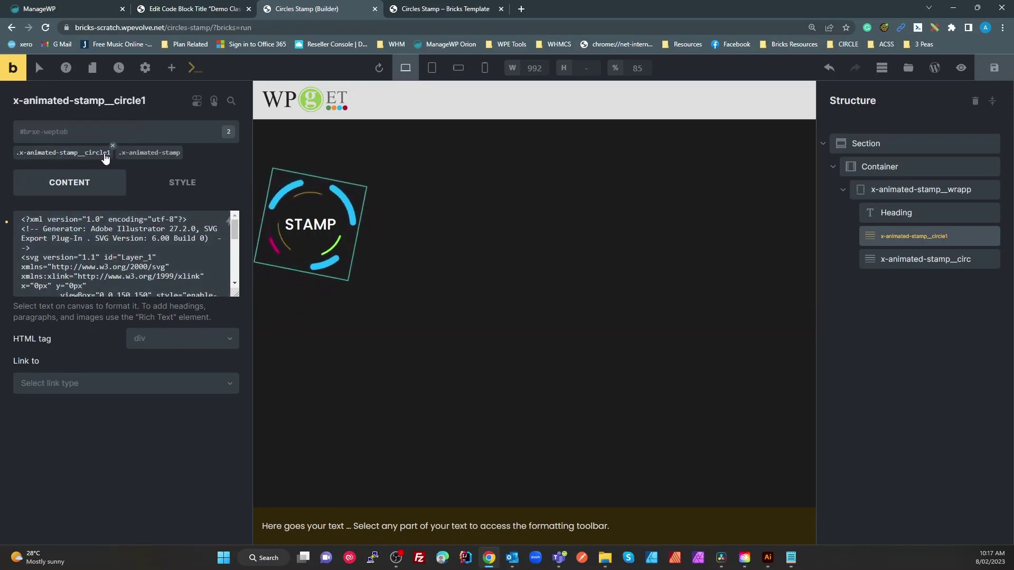
click(149, 154)
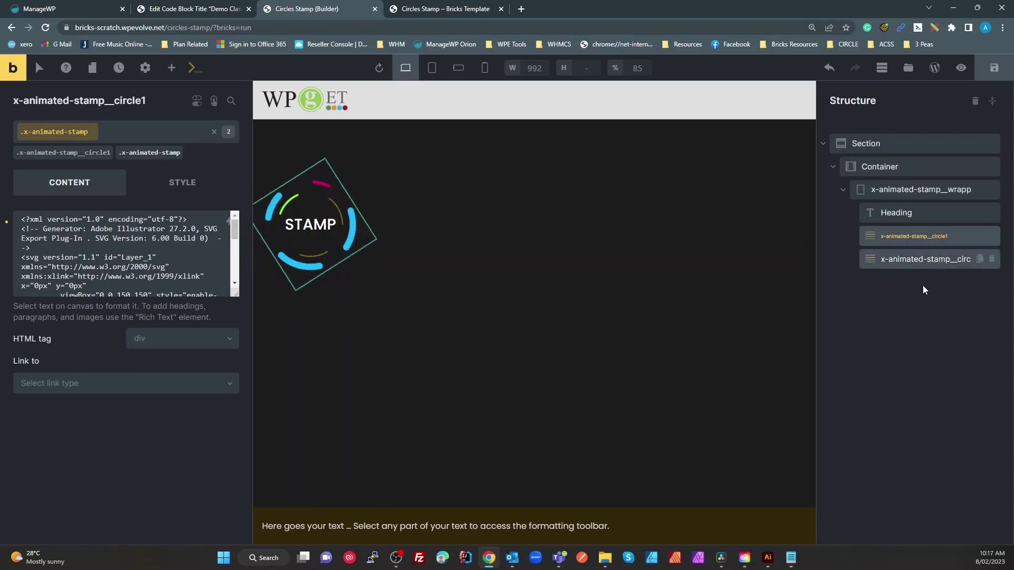
Examine the SVG code and the assigned classes of the x-animated-stamp__circle2 text element.
click(907, 265)
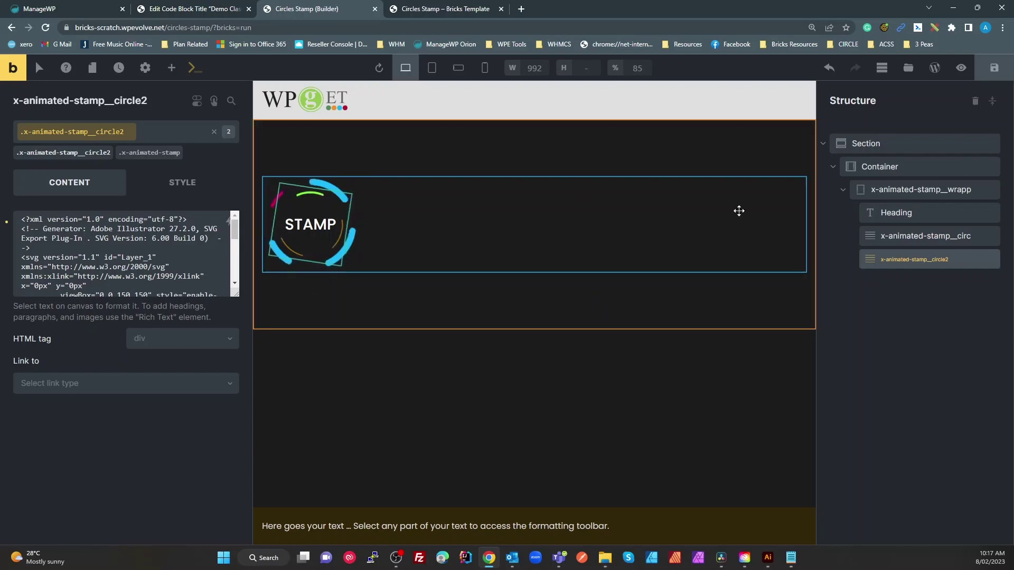
click(114, 235)
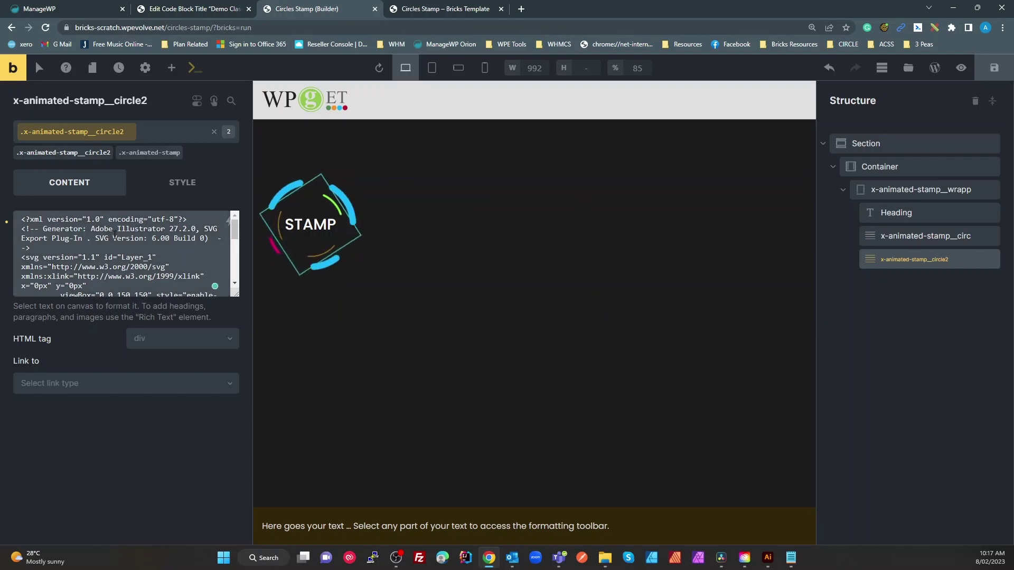
click(100, 153)
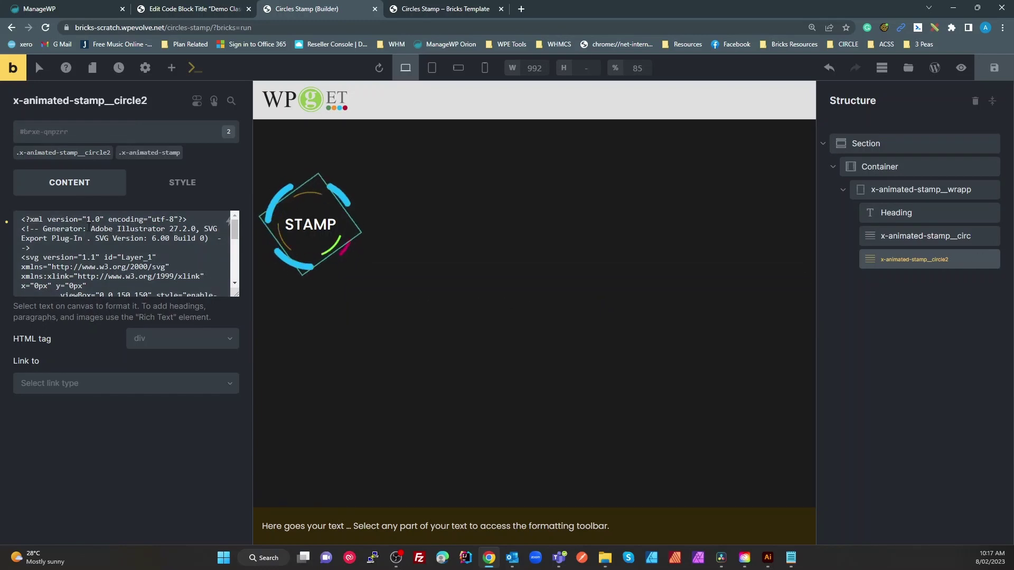
click(91, 153)
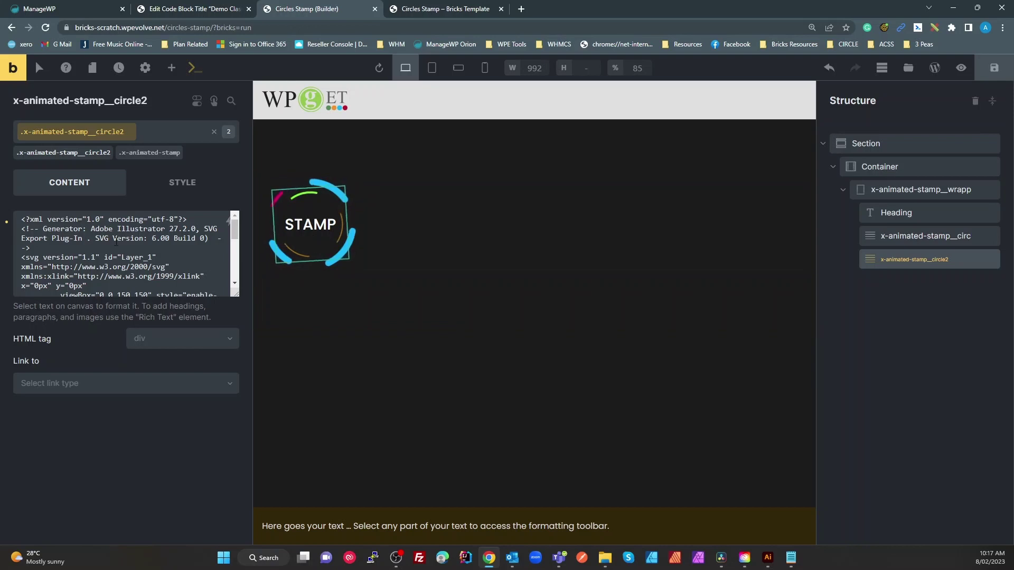
drag(116, 242, 129, 294)
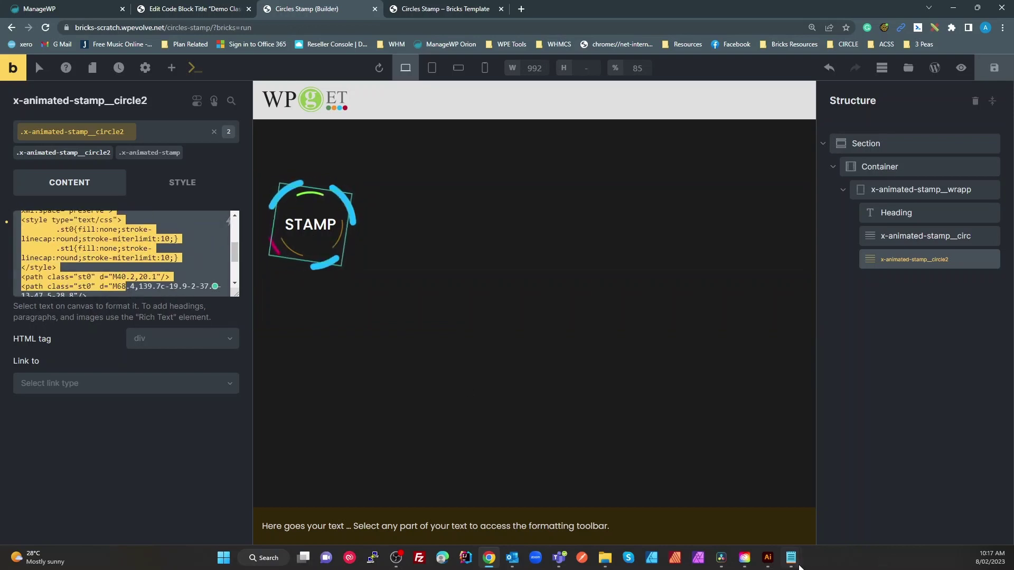
Switch to Notepad to review the saved SVG code of both circles, and return to the builder.
click(797, 564)
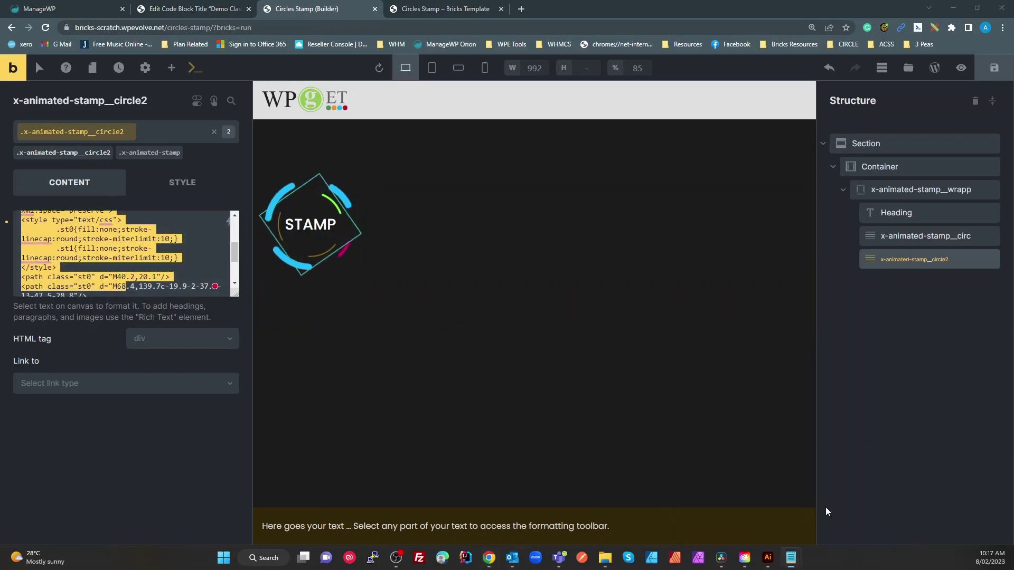
key(alt+Tab)
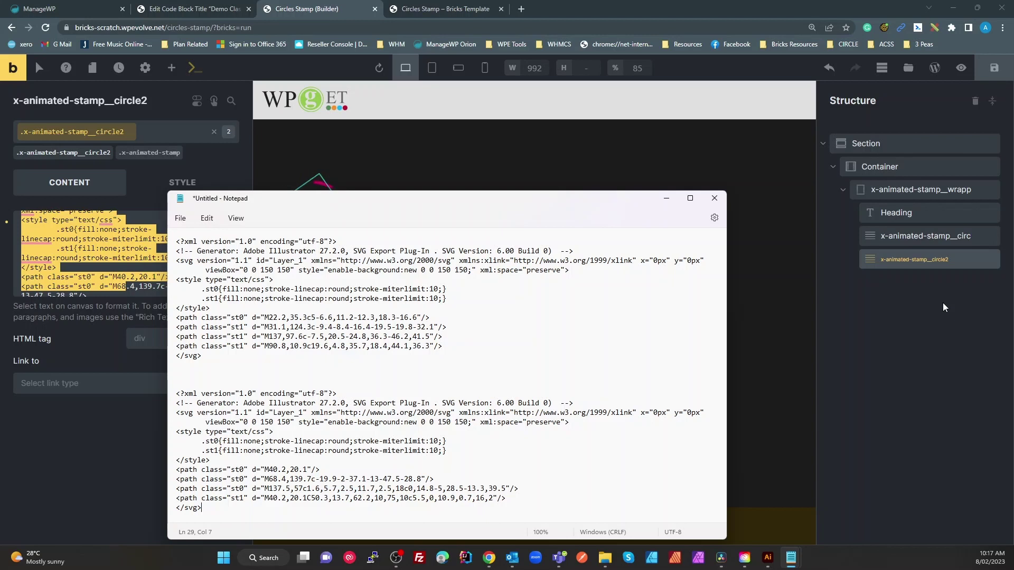
click(945, 306)
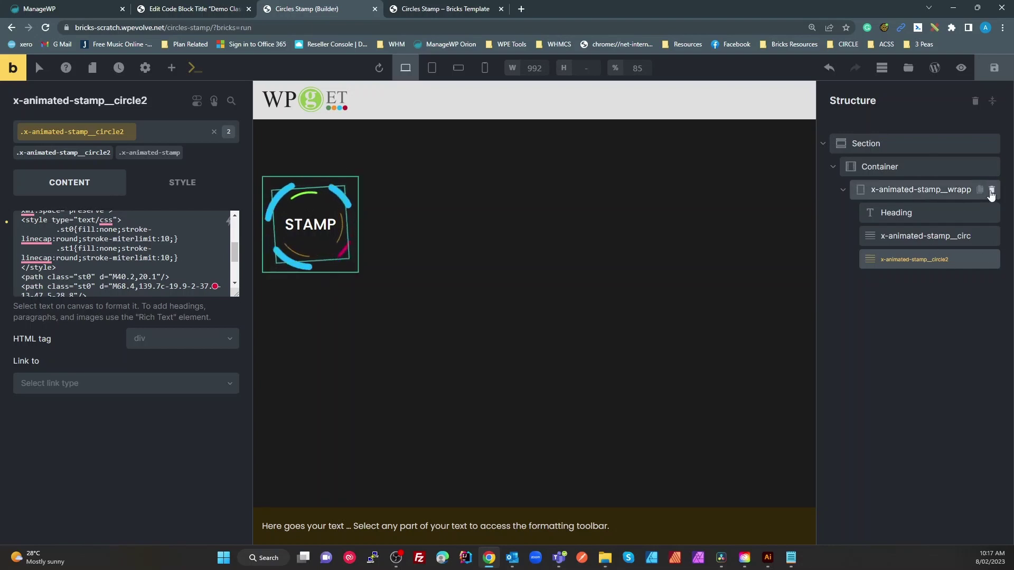
Delete the x-animated-stamp__wrapper element with its contents and add an empty Div inside the container.
click(991, 191)
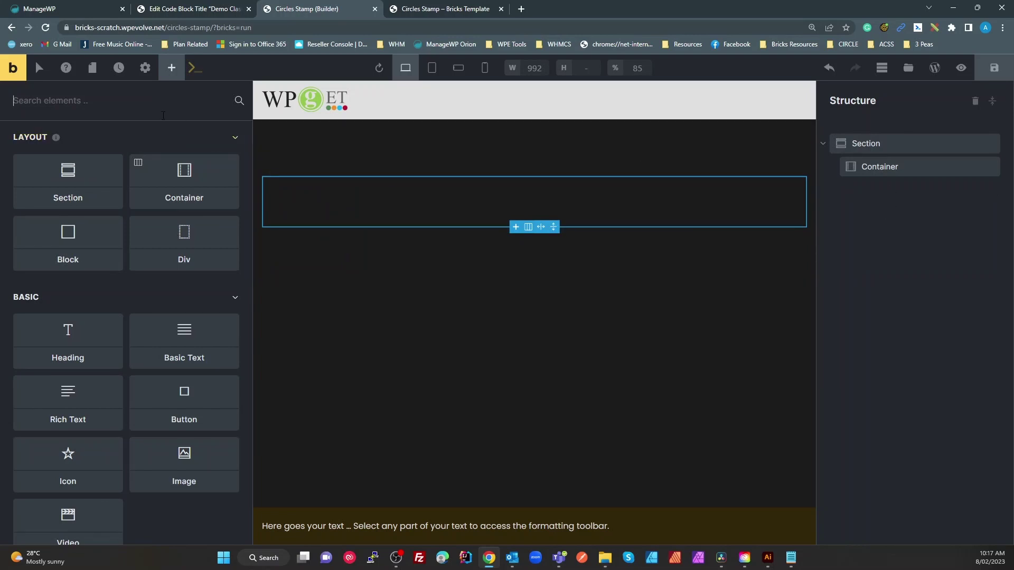
click(503, 203)
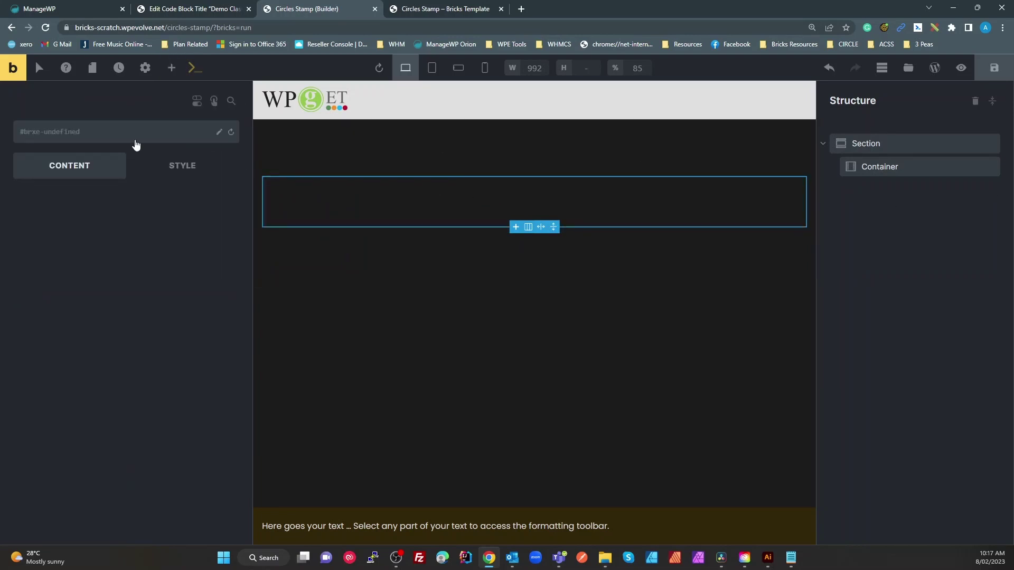
click(175, 71)
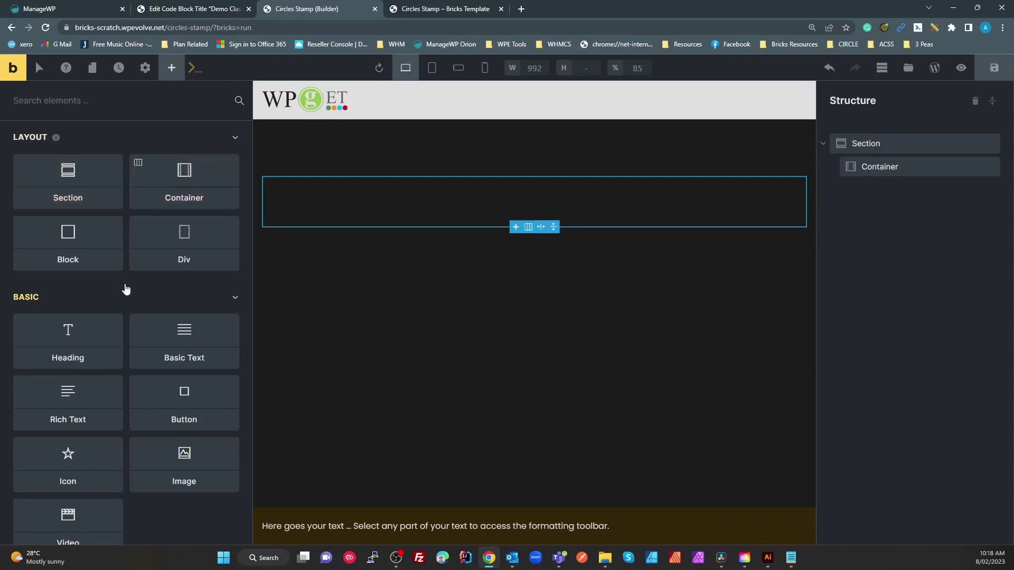
click(200, 252)
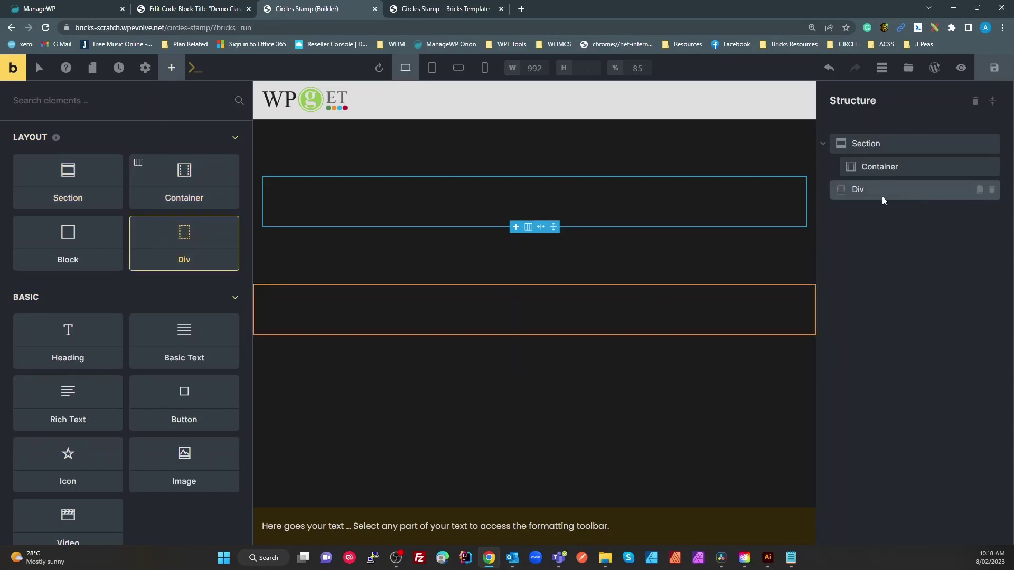
drag(883, 197, 899, 174)
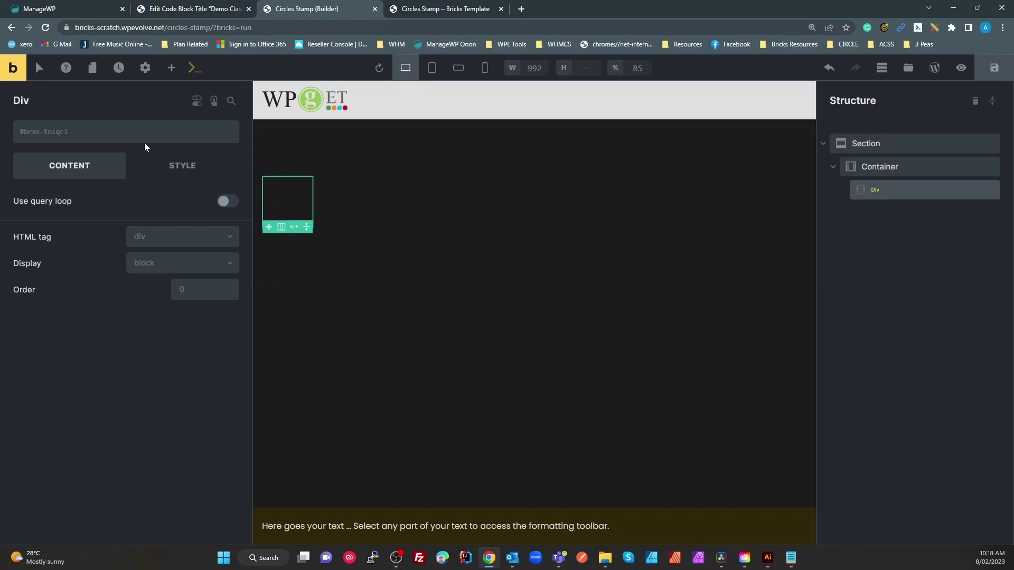
Filter the class list by "ani" and delete the x-animated-stamp base, circle1, circle2 and wrapper global classes.
click(95, 135)
text(ani)
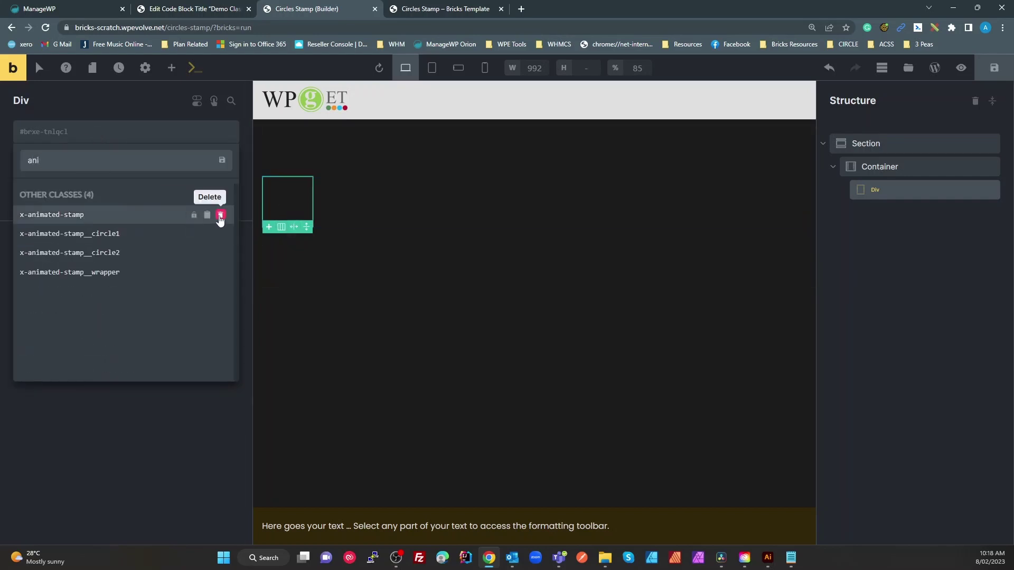
click(221, 215)
click(221, 216)
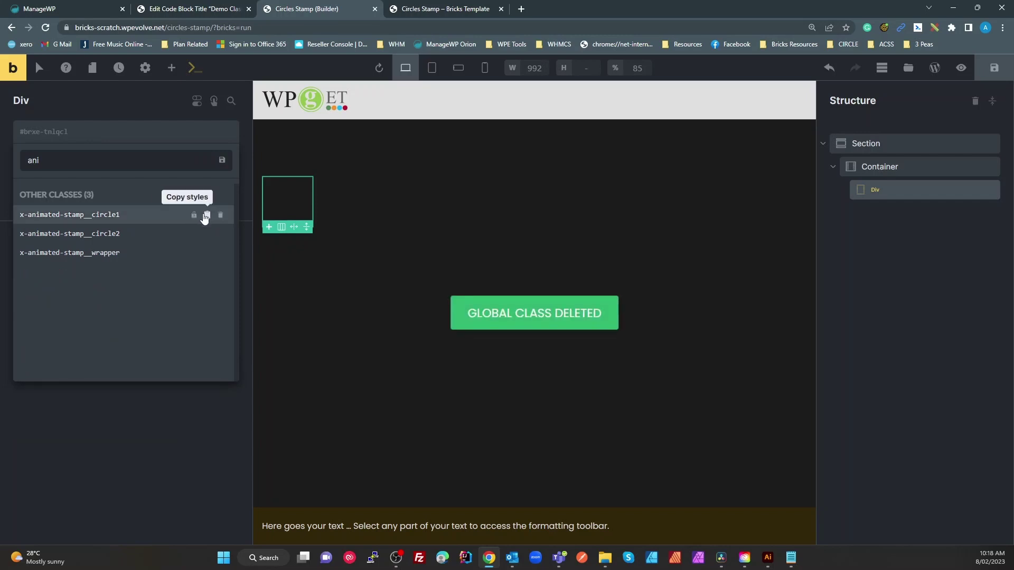
click(221, 216)
click(221, 216)
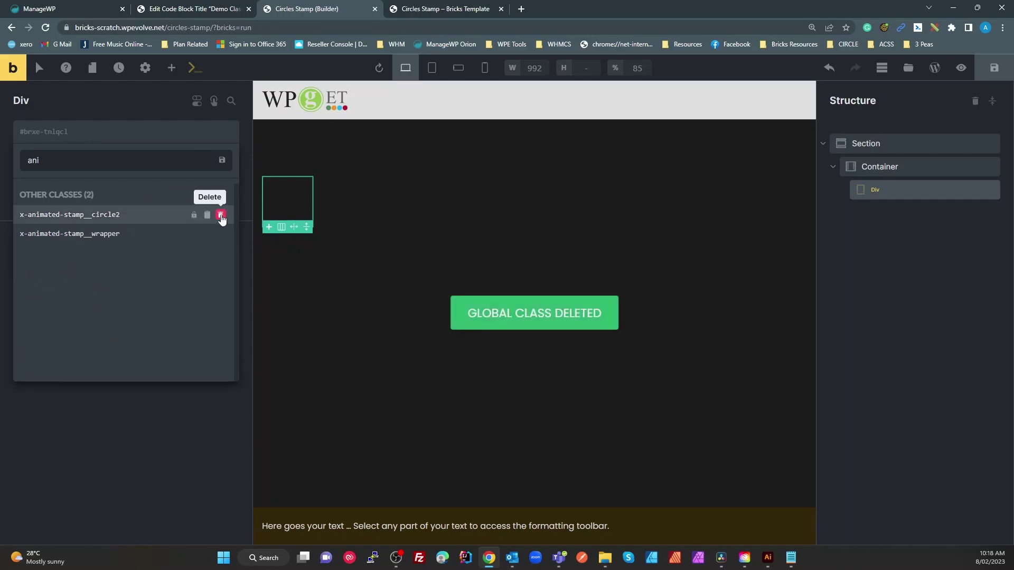
click(221, 215)
click(221, 215)
click(221, 215)
click(221, 215)
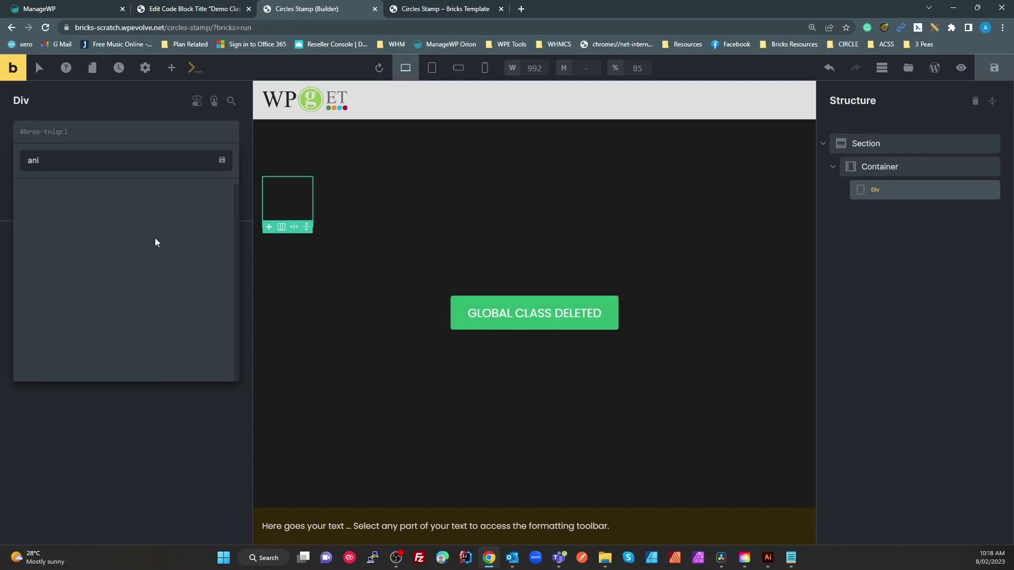
click(114, 107)
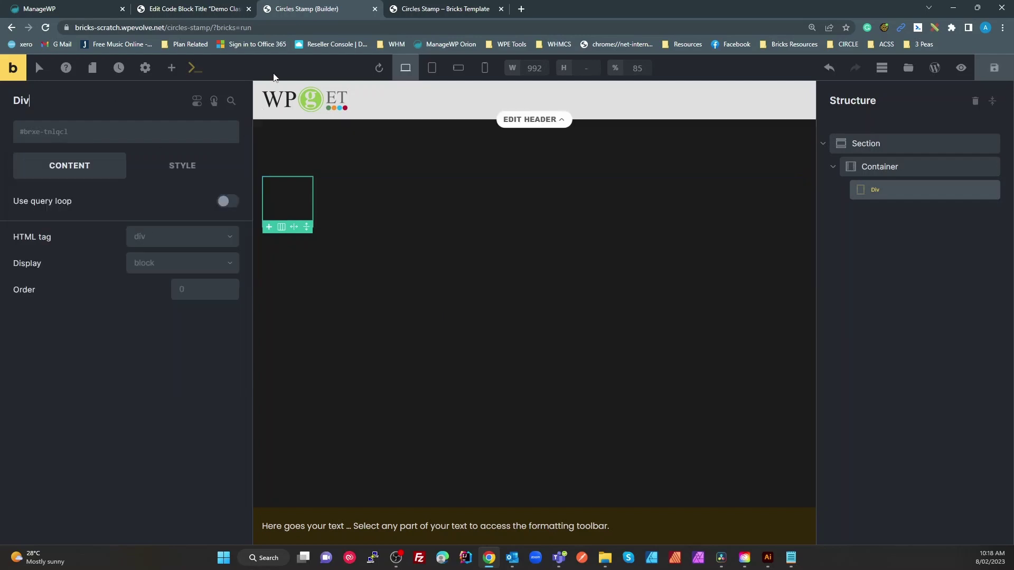
Open the Demo code block's SCSS and select the .x-animated-stamp class selector above the custom properties.
click(421, 11)
click(159, 11)
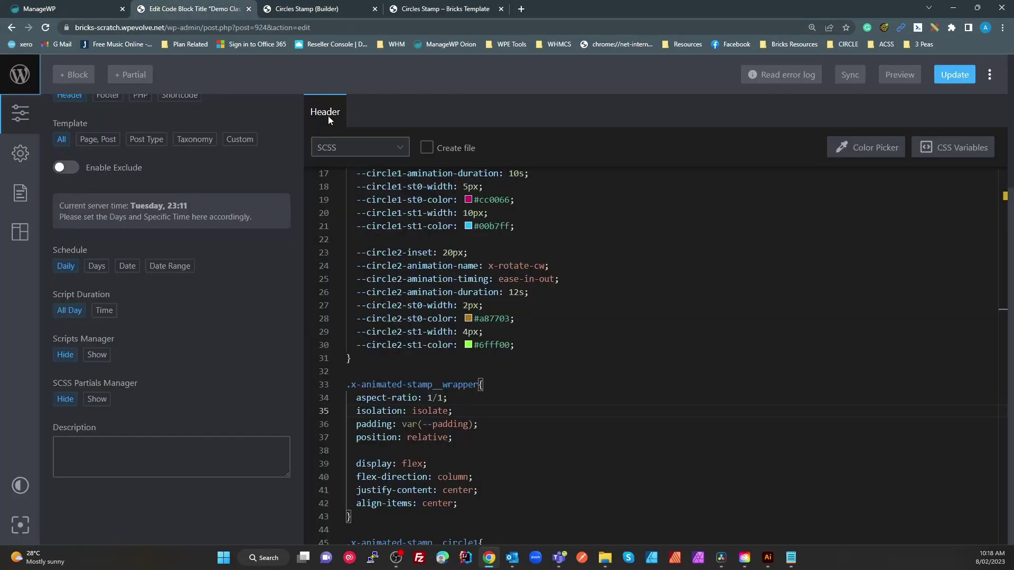
scroll(553, 389, down, 2)
scroll(553, 389, up, 5)
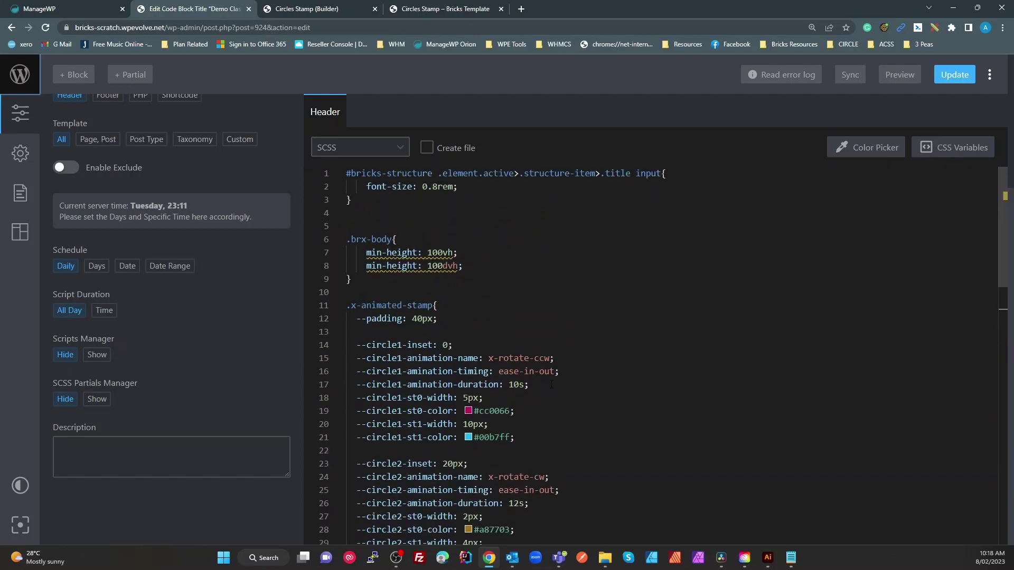
drag(433, 305, 343, 309)
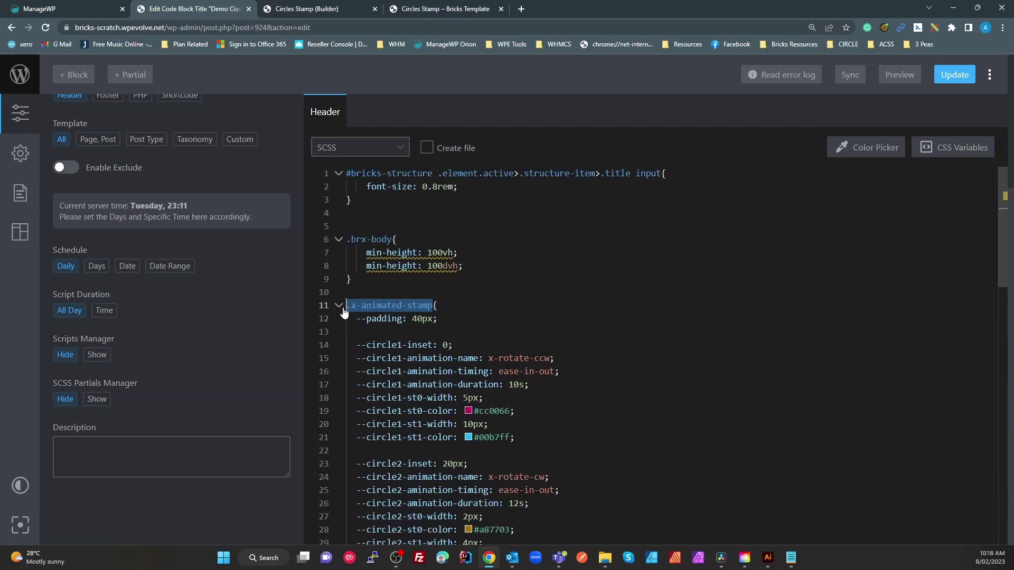
click(436, 305)
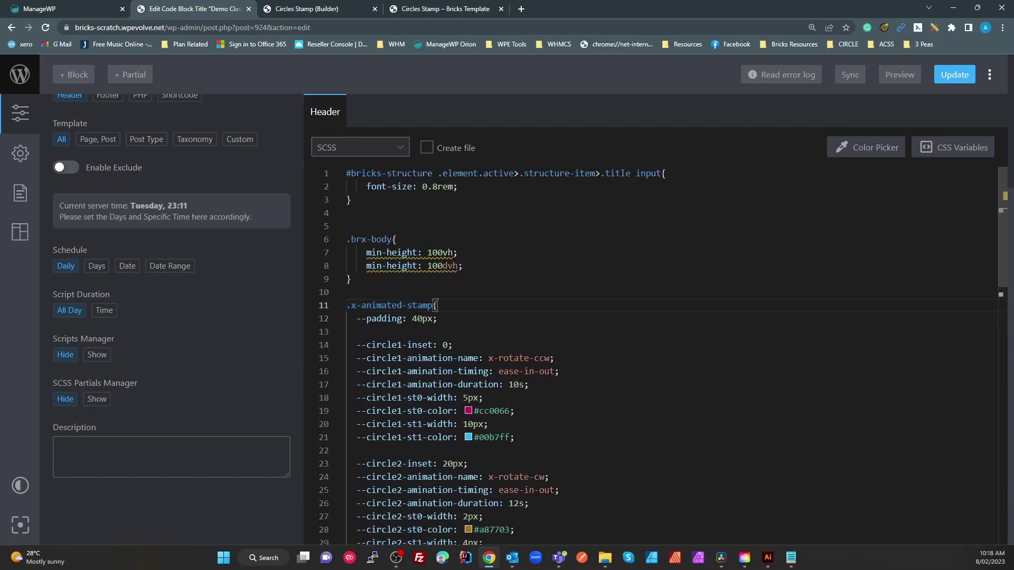
drag(434, 306, 352, 305)
click(423, 319)
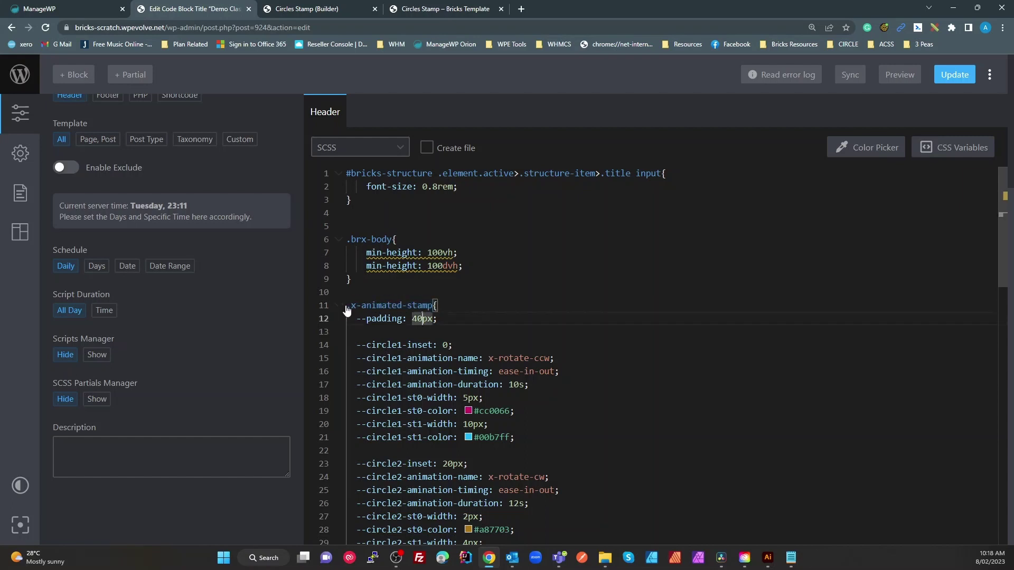
double_click(352, 305)
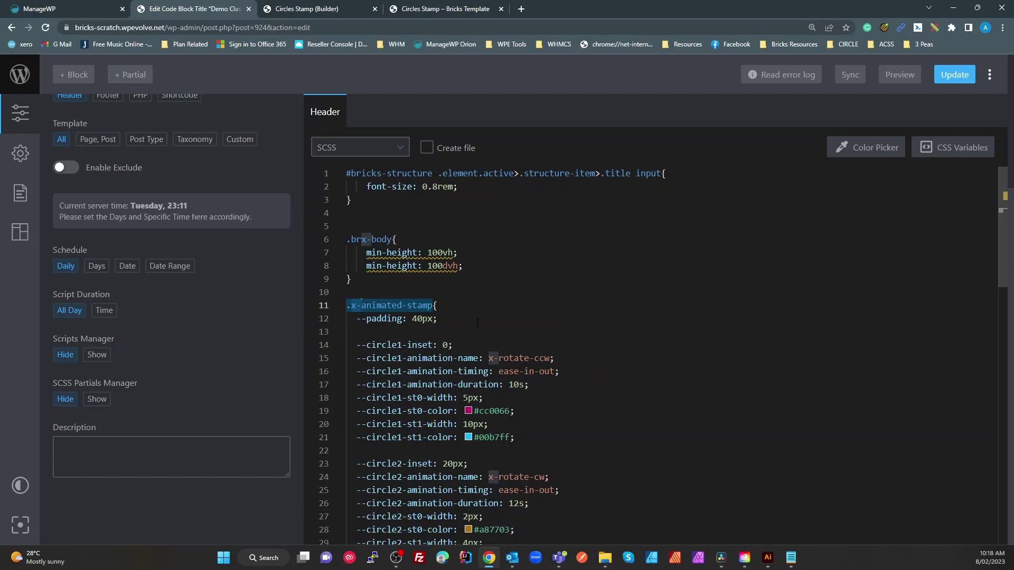
Copy the class name x-animated-stamp, without its leading dot, from the SCSS selector above the custom properties.
click(417, 319)
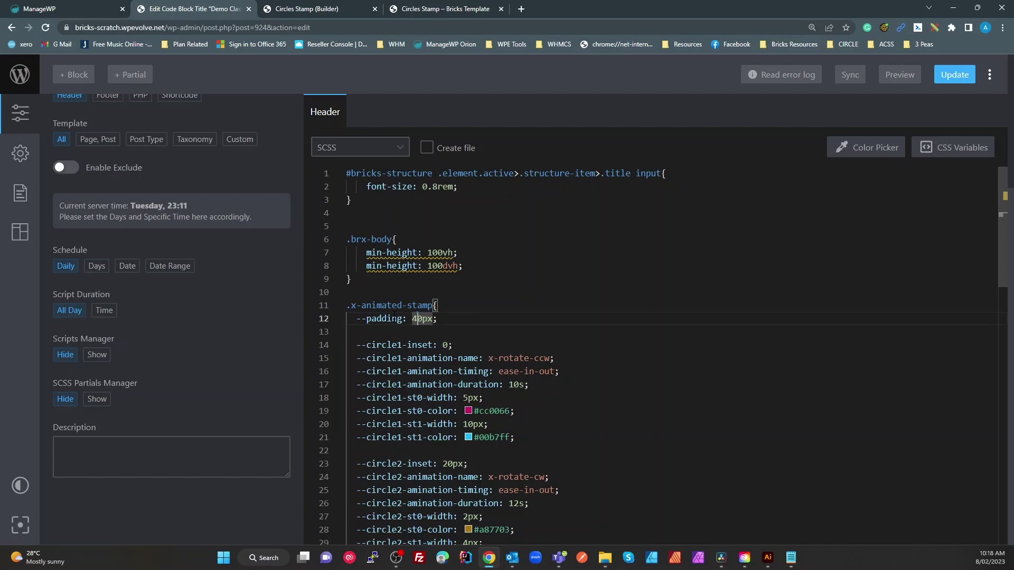
click(471, 296)
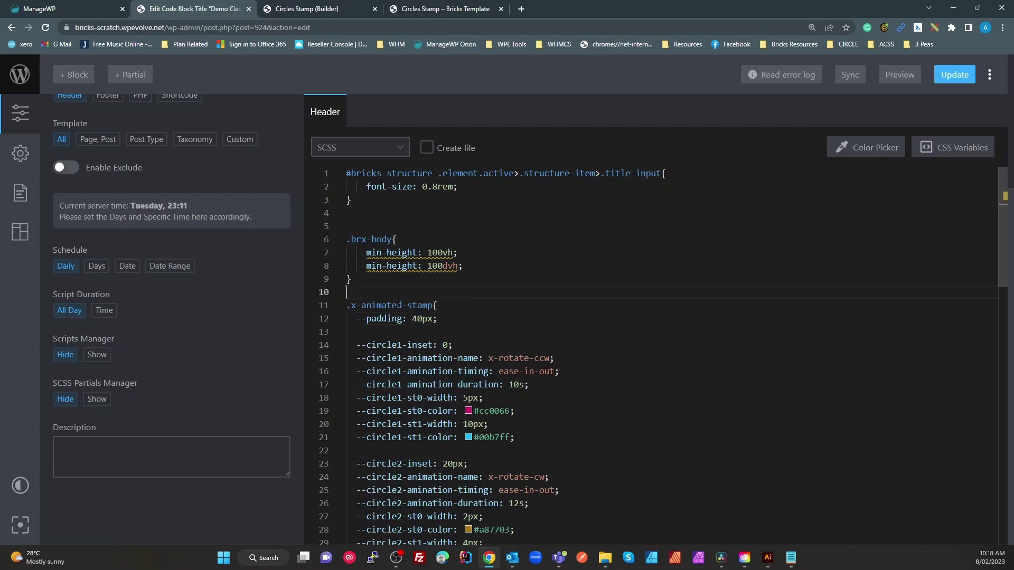
drag(434, 305, 352, 305)
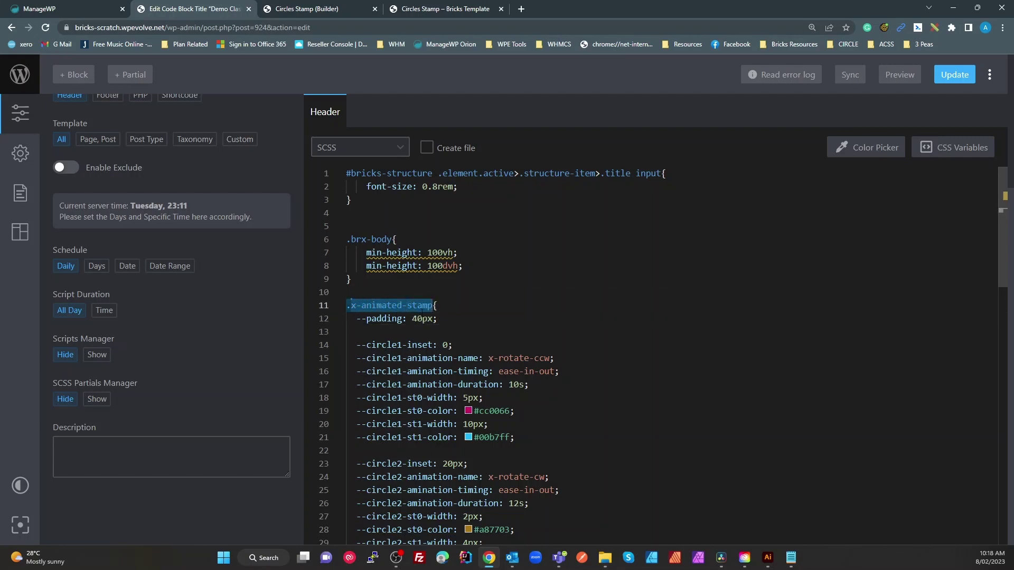
scroll(351, 302, down, 2)
drag(351, 504, 306, 252)
drag(431, 238, 352, 240)
key(ctrl+c)
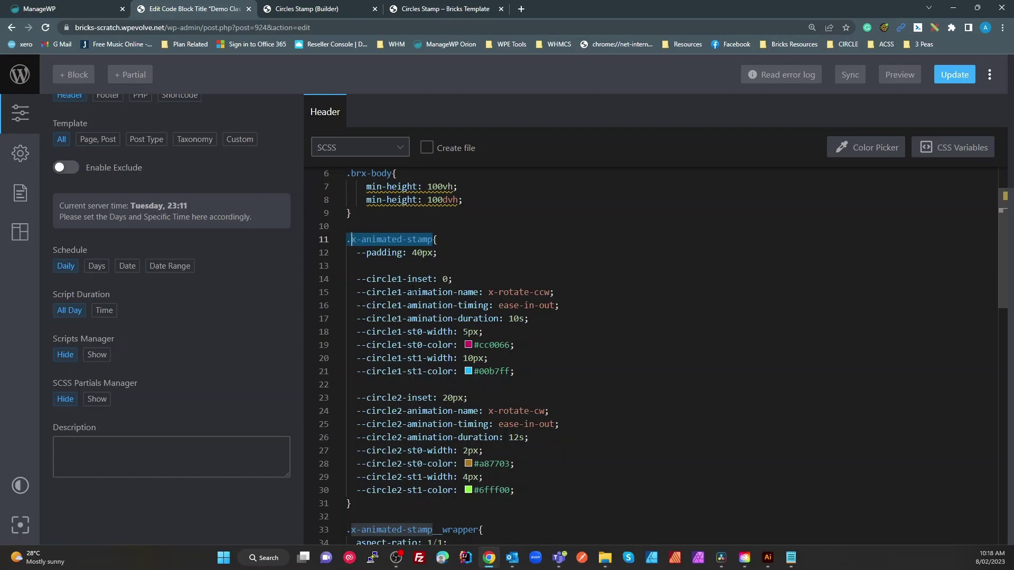
Return to the builder, create the global class x-animated-stamp on the Div, lock it and show the Div's style settings.
click(325, 10)
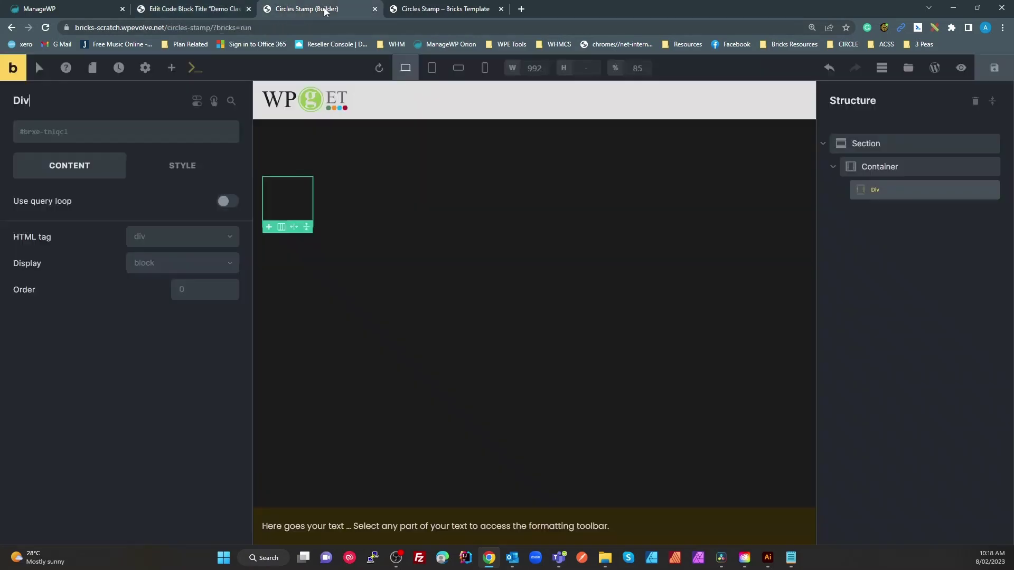
click(148, 136)
text(ani)
key(ctrl+v)
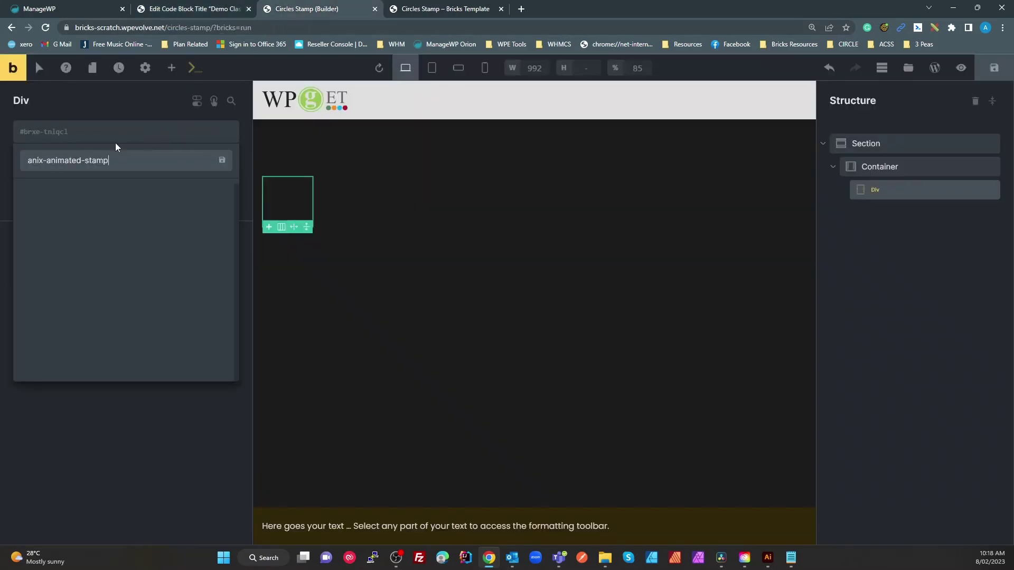
triple_click(132, 163)
key(ctrl+c)
click(12, 150)
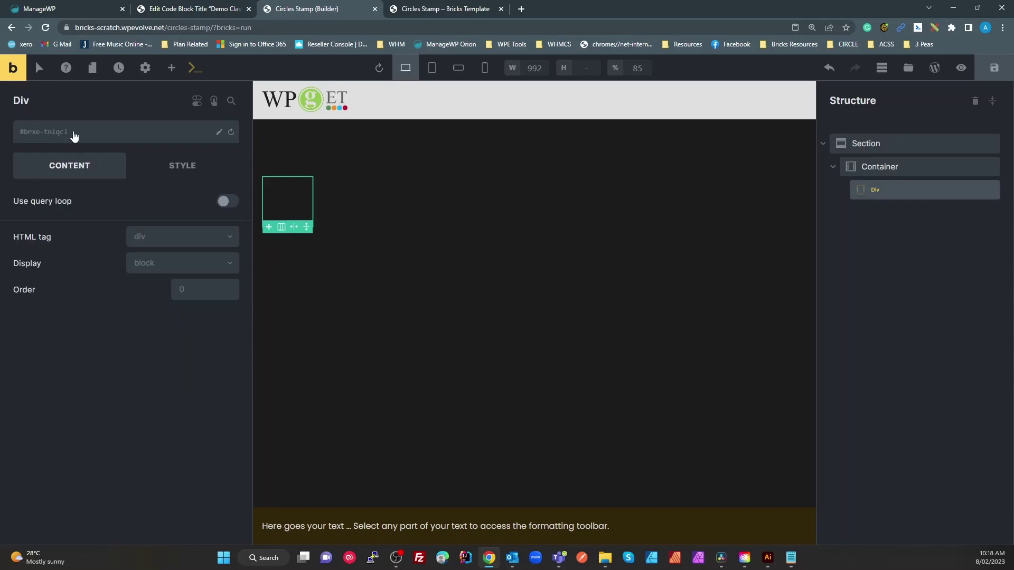
click(74, 136)
drag(108, 160, 29, 157)
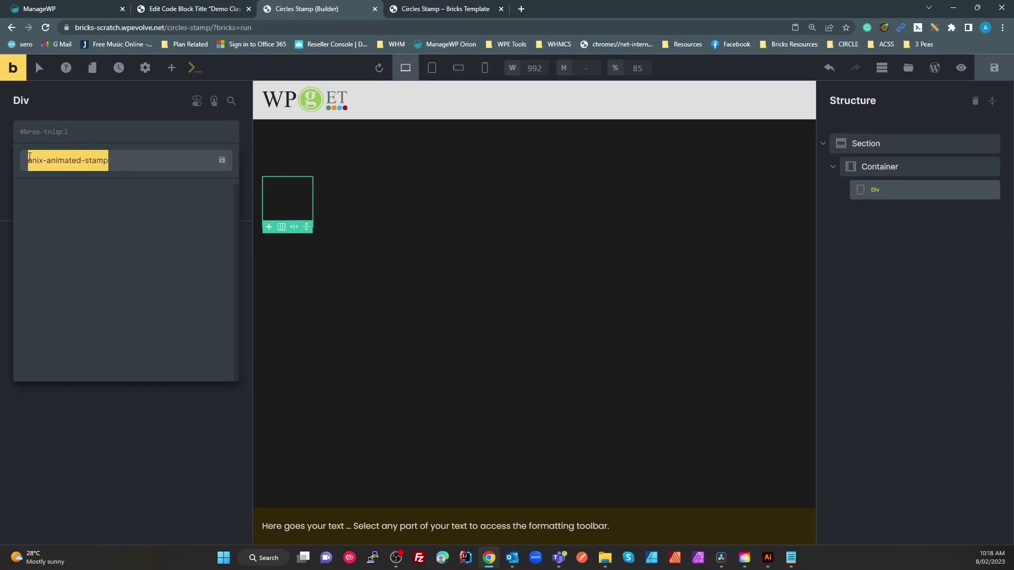
key(ctrl+v)
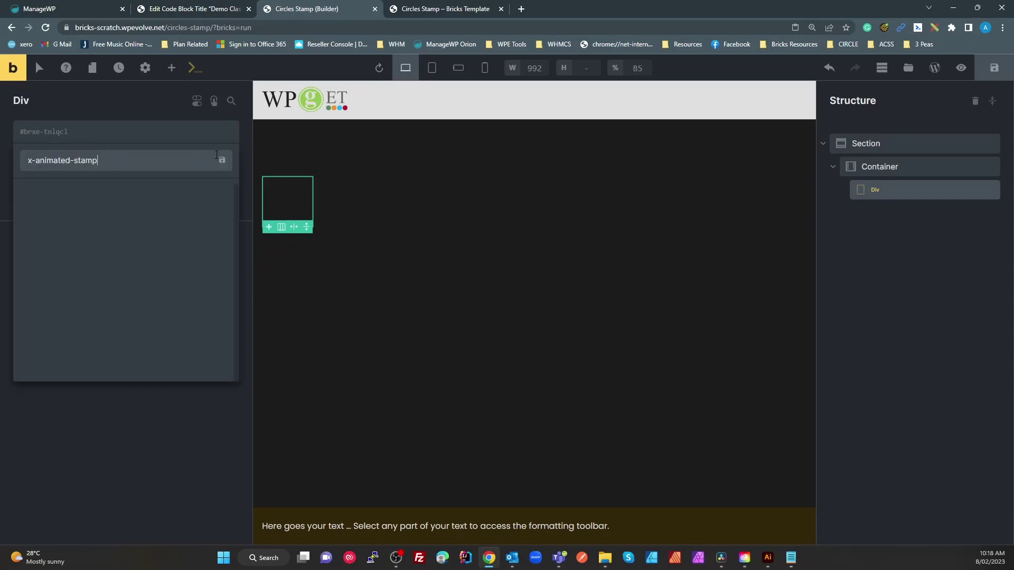
key(Return)
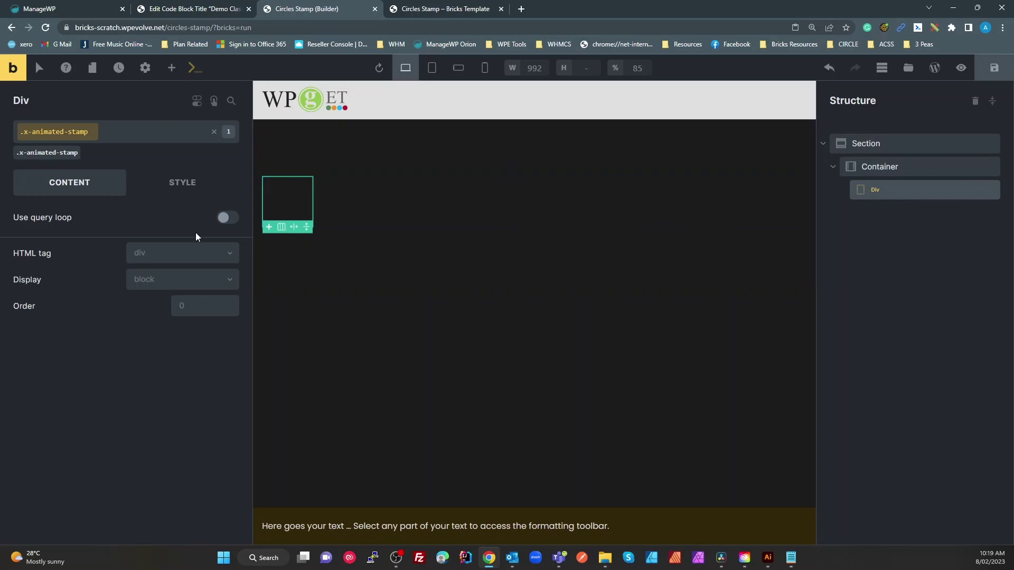
click(191, 133)
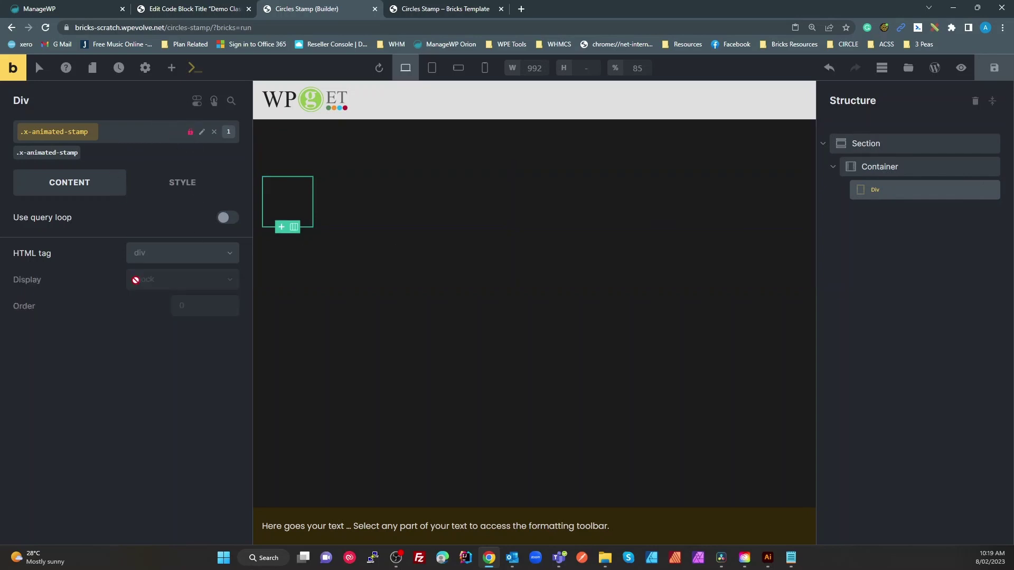
click(186, 191)
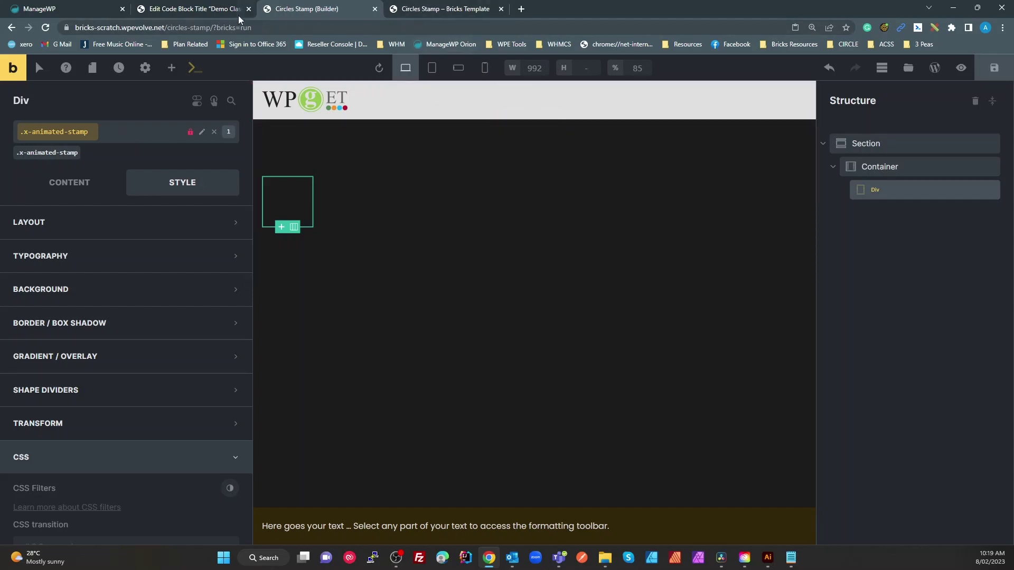
Copy the class name x-animated-stamp__wrapper, without its leading dot, from the Demo code block's SCSS.
click(218, 10)
scroll(341, 226, down, 3)
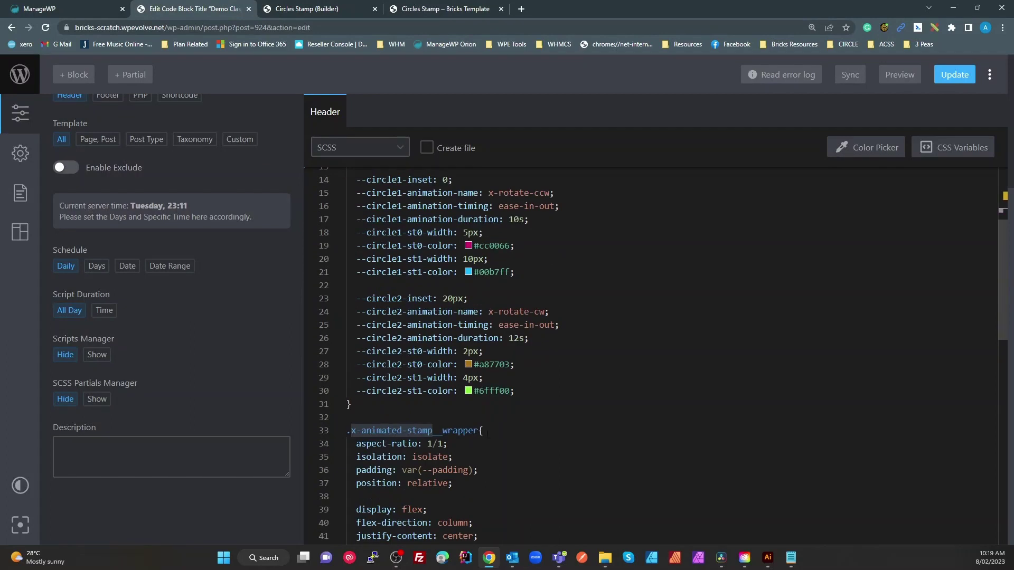
drag(478, 430, 347, 430)
key(ctrl+c)
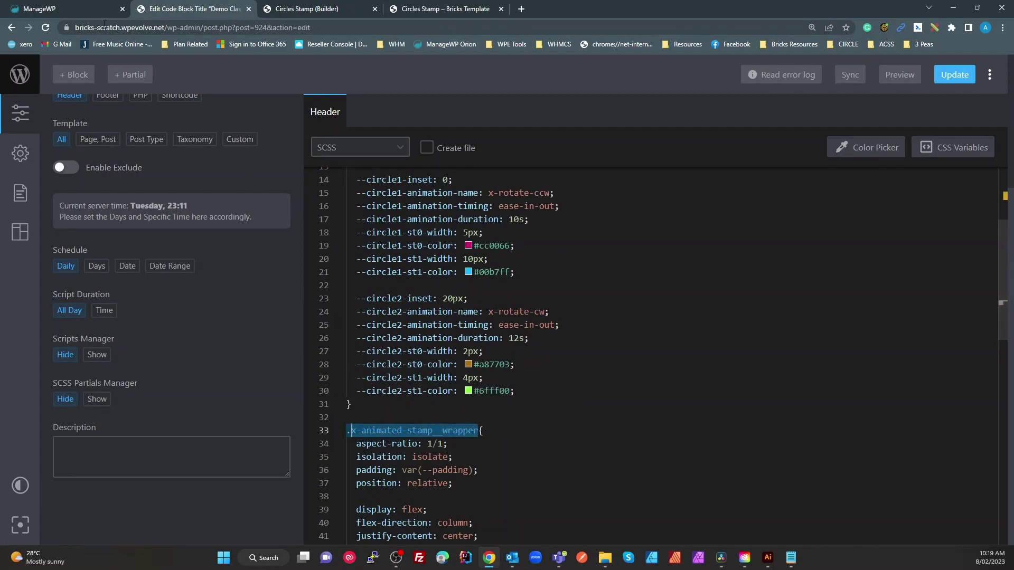
Add x-animated-stamp__wrapper to the Div in the builder as a second global class and lock it.
click(299, 9)
click(140, 132)
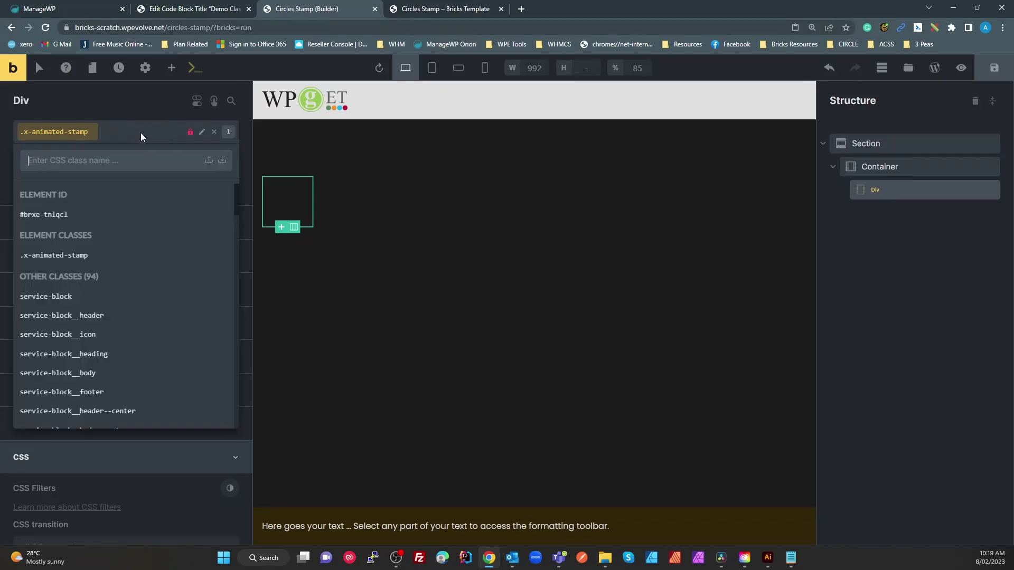
key(ctrl+v)
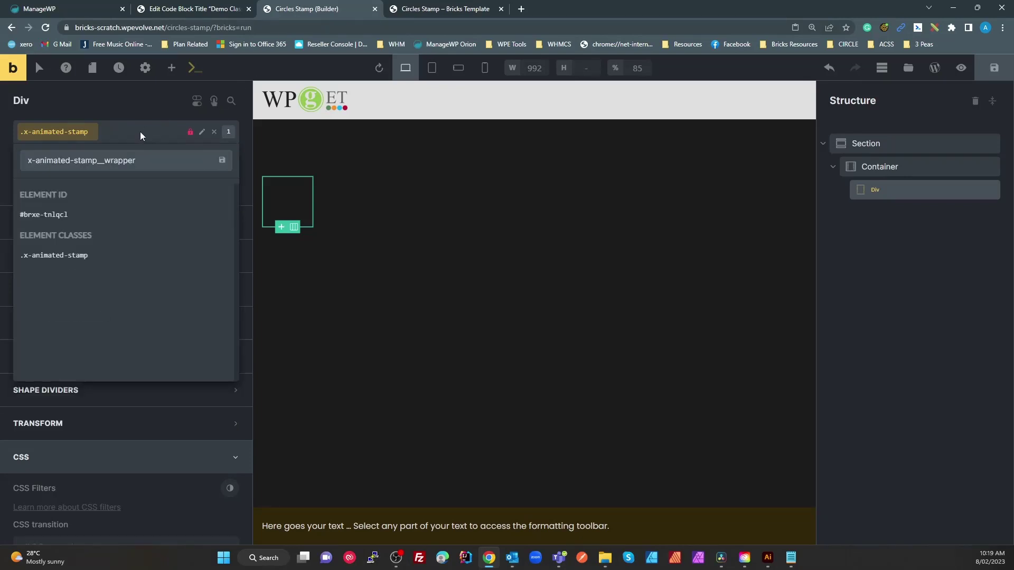
key(Return)
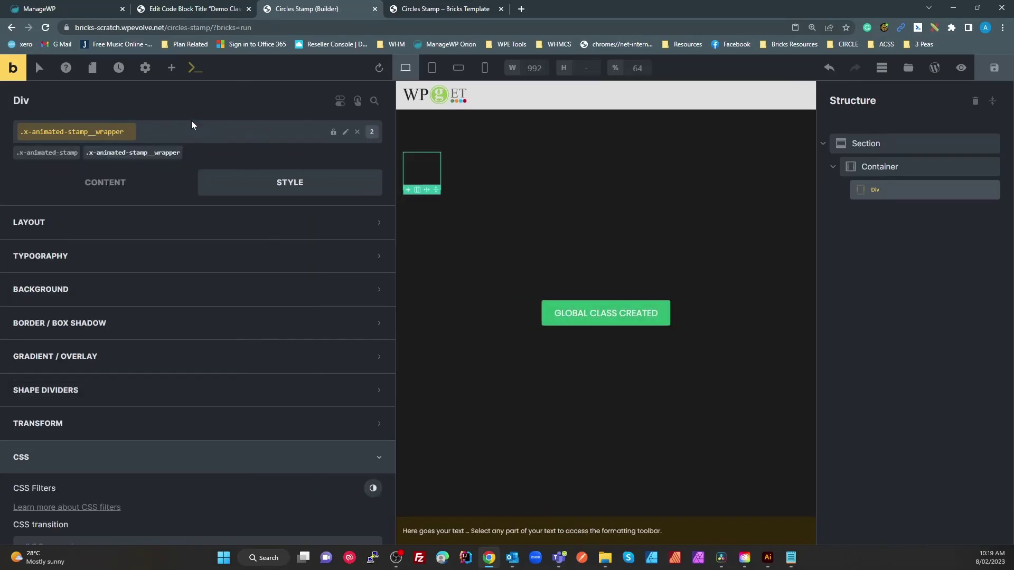
click(333, 133)
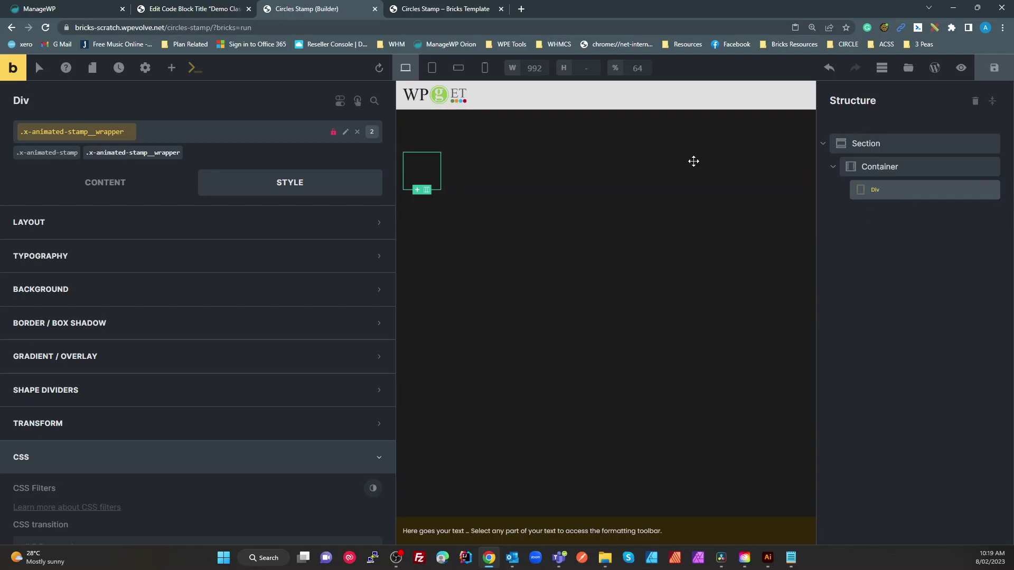
Find the Icon element, add it inside the Div and select it in the structure.
click(172, 69)
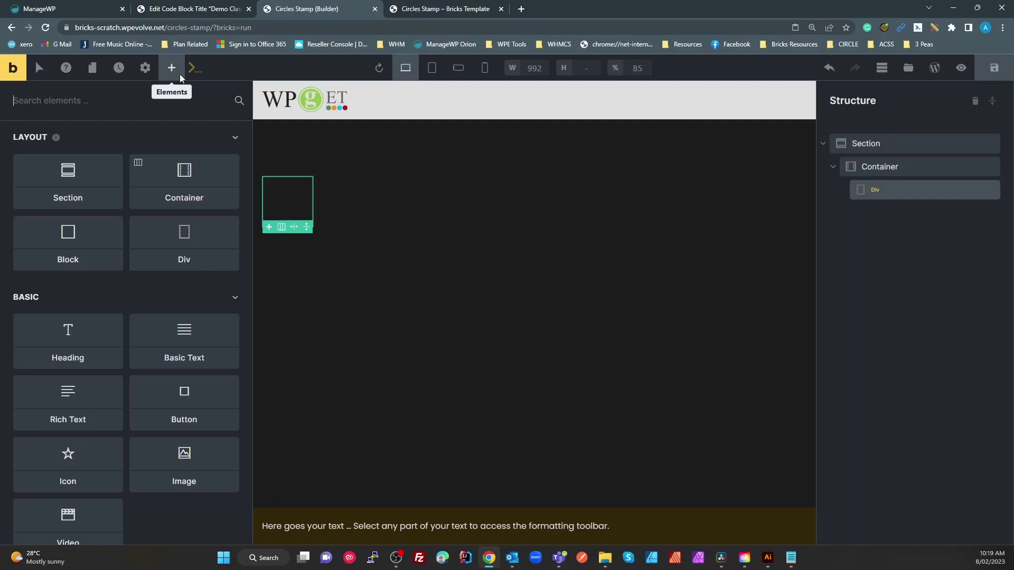
text(icon)
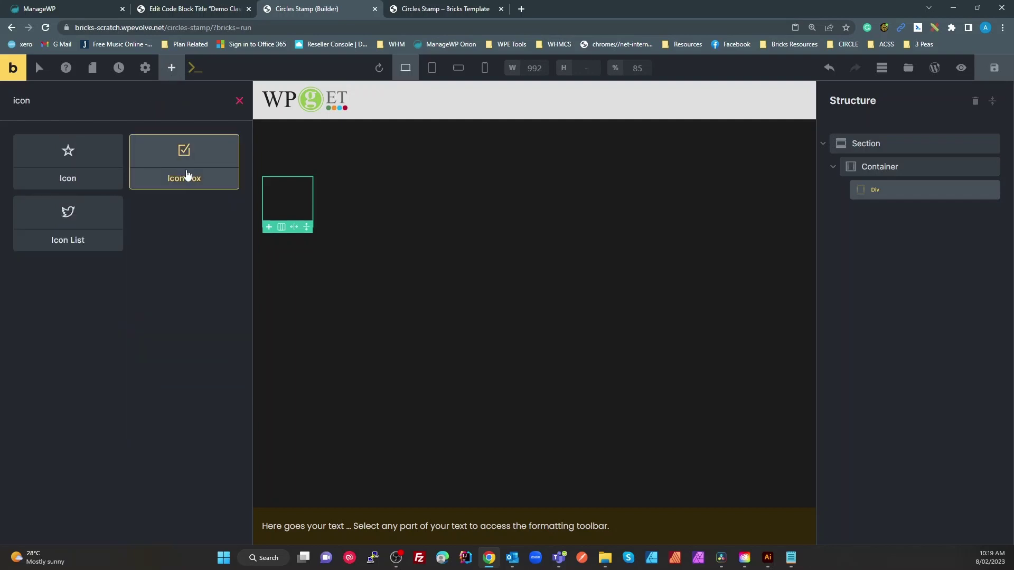
click(84, 159)
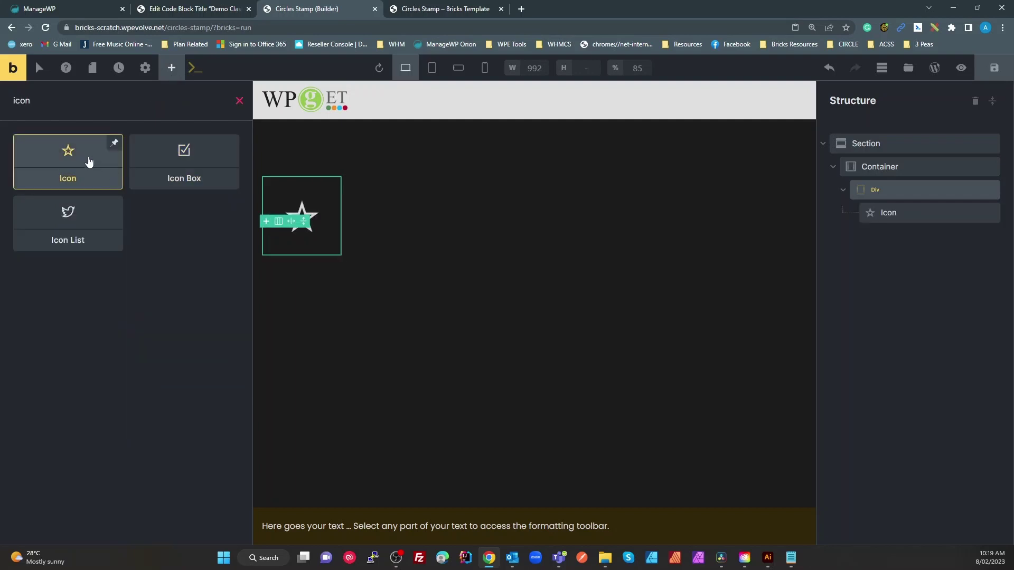
click(898, 211)
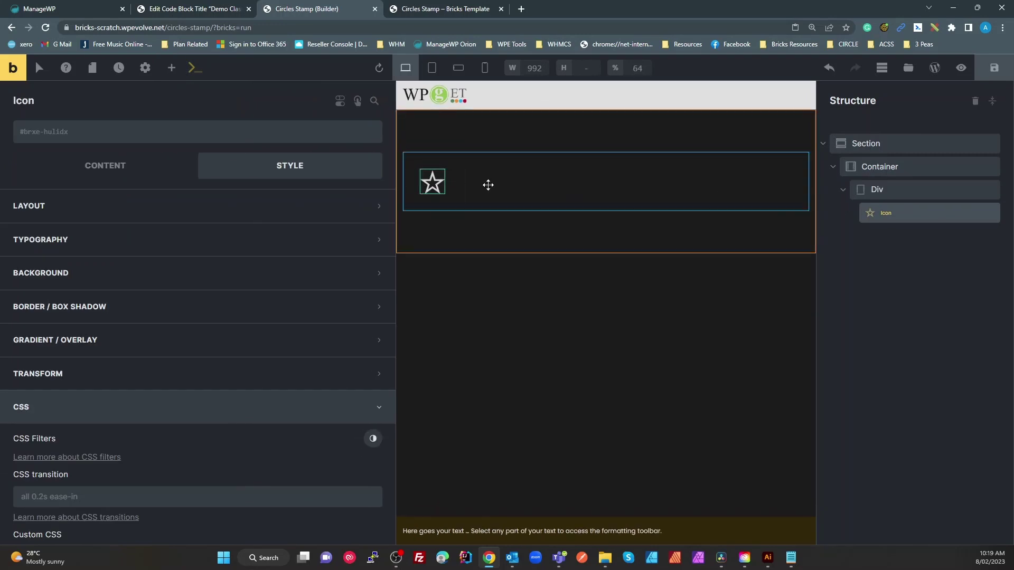
Examine the layout spacing that the x-animated-stamp__wrapper class gives the Div.
click(446, 199)
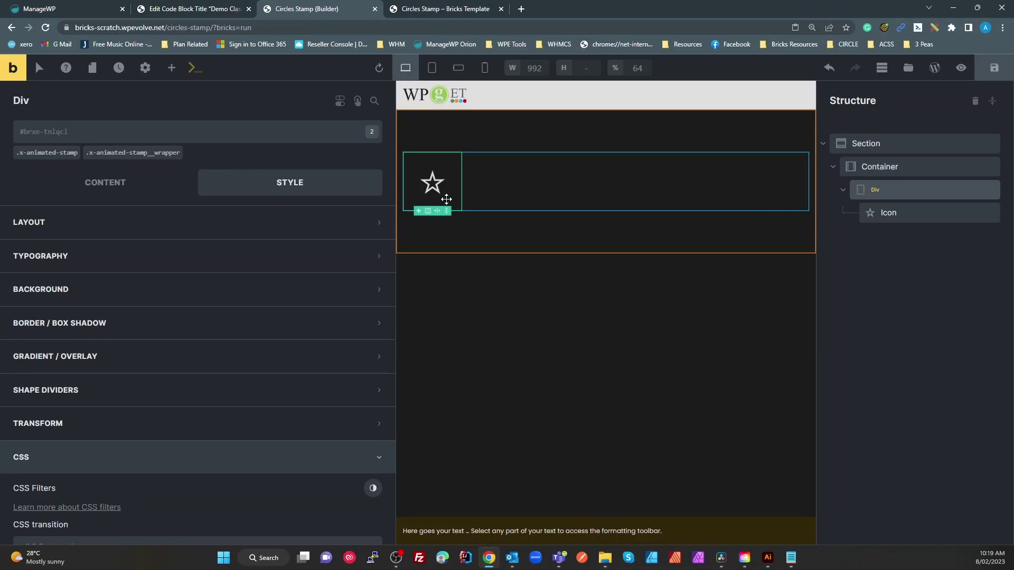
click(158, 153)
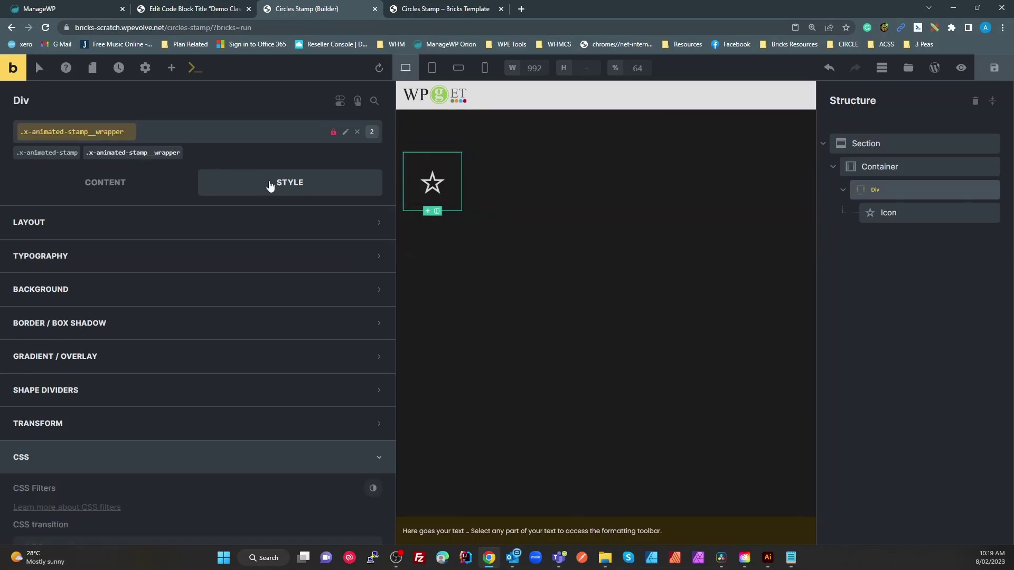
click(169, 223)
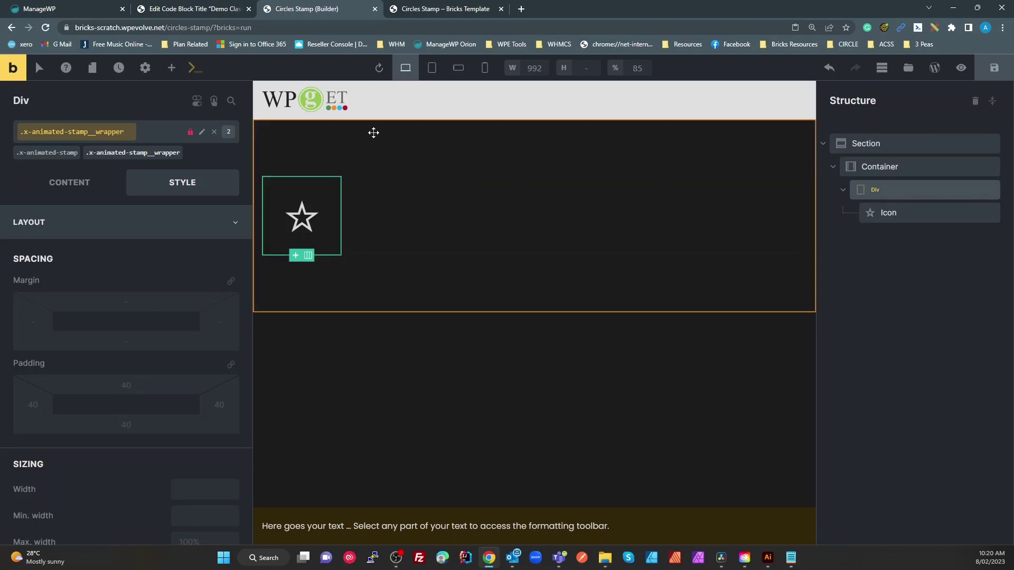
Add a Basic Text element below the Icon inside the Div and open its content settings.
click(172, 70)
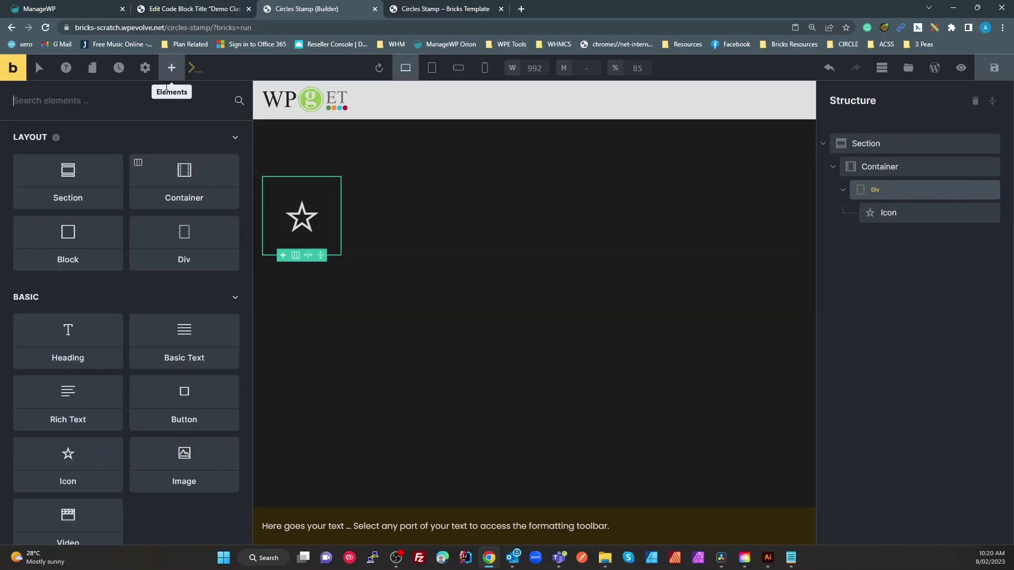
click(184, 342)
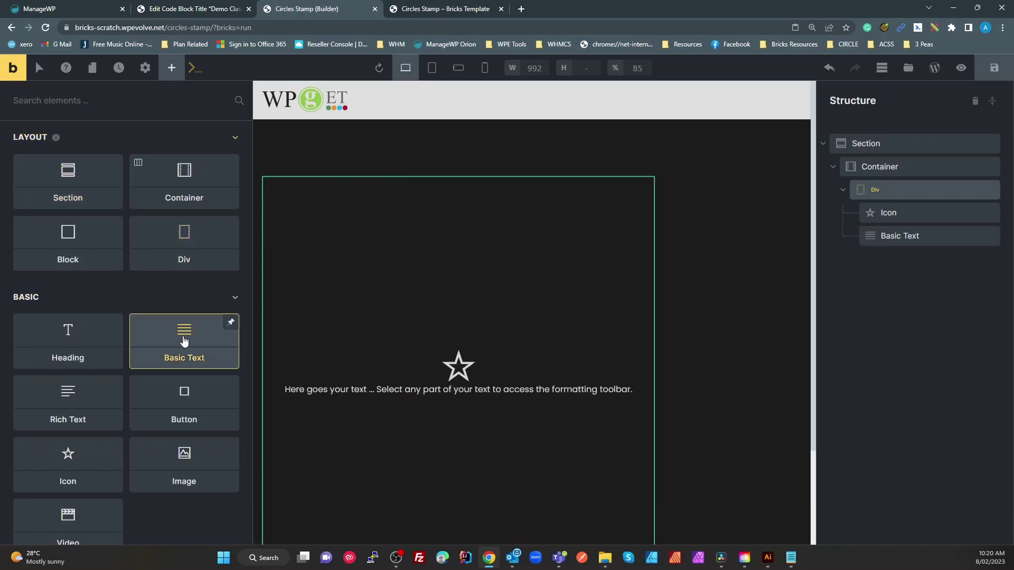
click(906, 240)
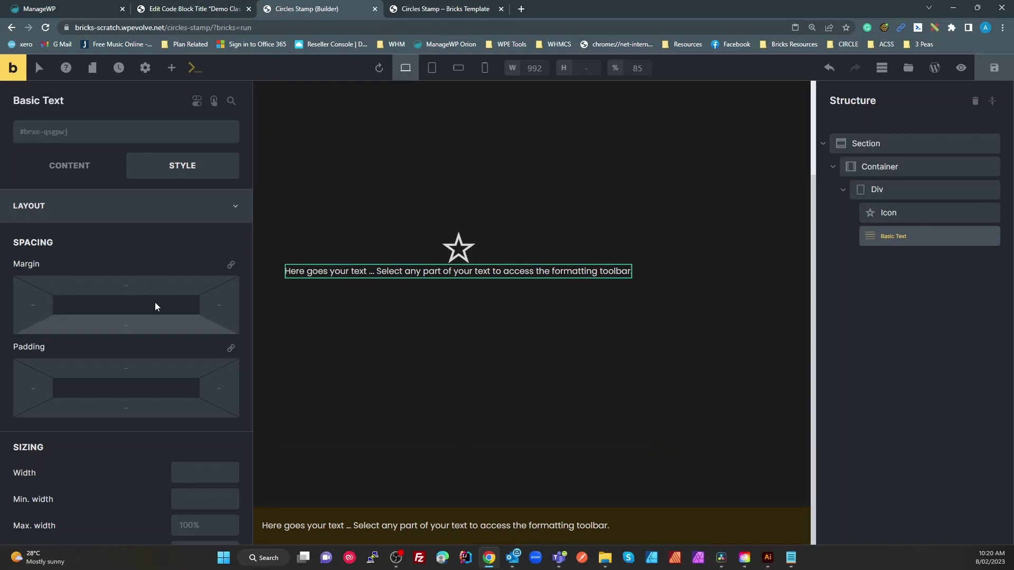
click(85, 171)
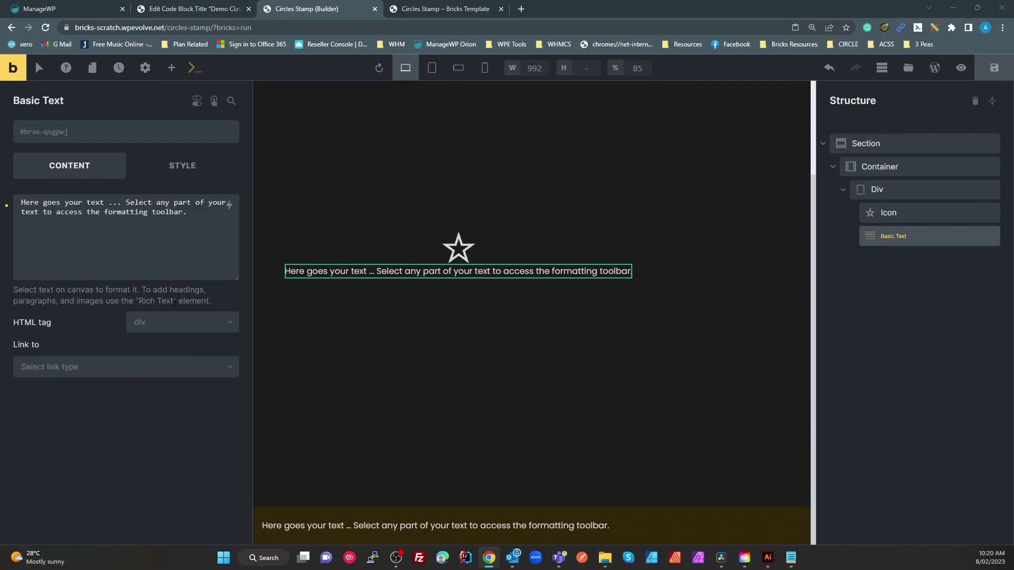
Copy the first circle's SVG code from Notepad and replace the Basic Text's placeholder content with it.
key(alt+Tab)
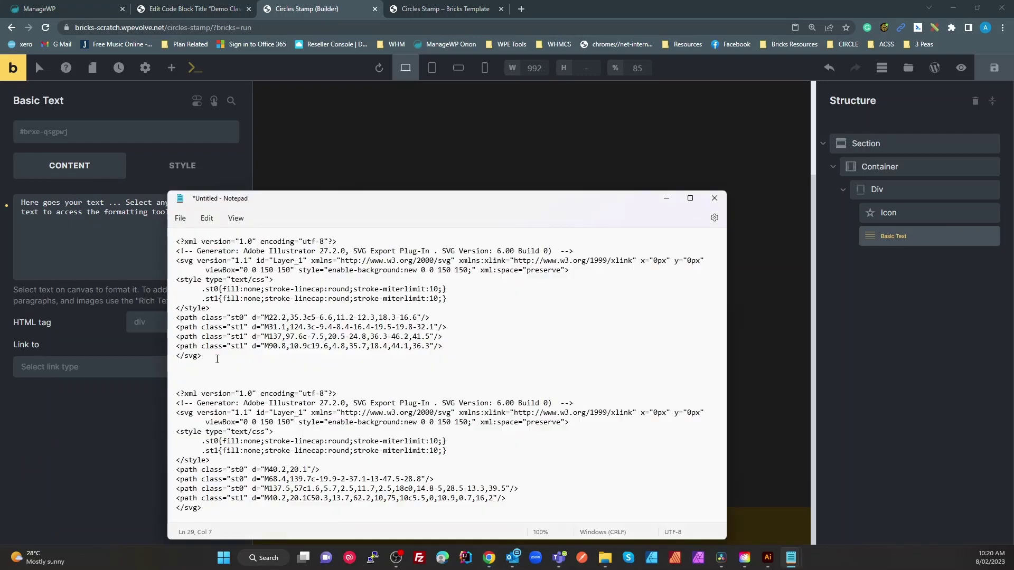
drag(217, 359, 161, 221)
key(alt+Tab)
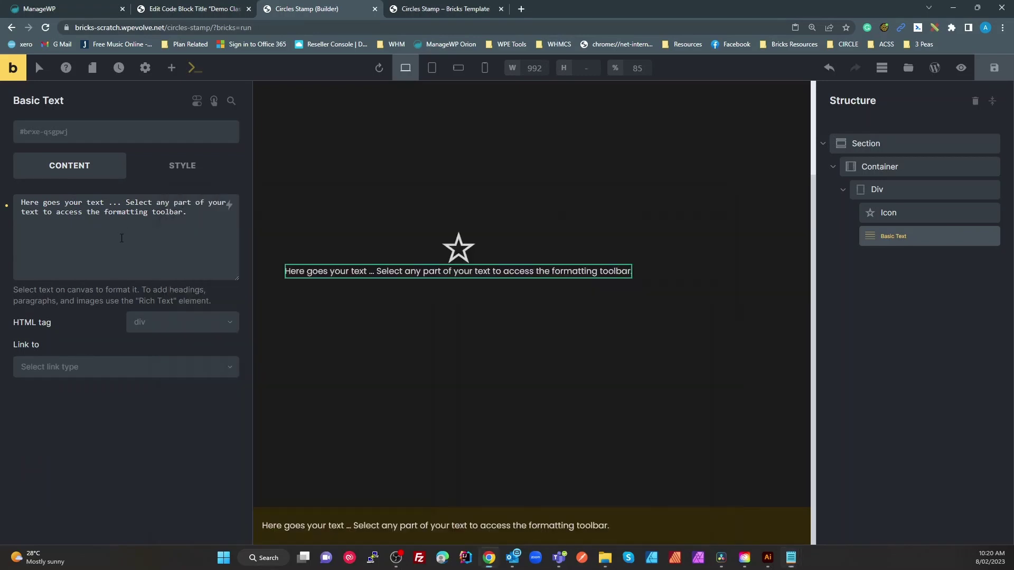
click(121, 238)
key(ctrl+a)
key(ctrl+v)
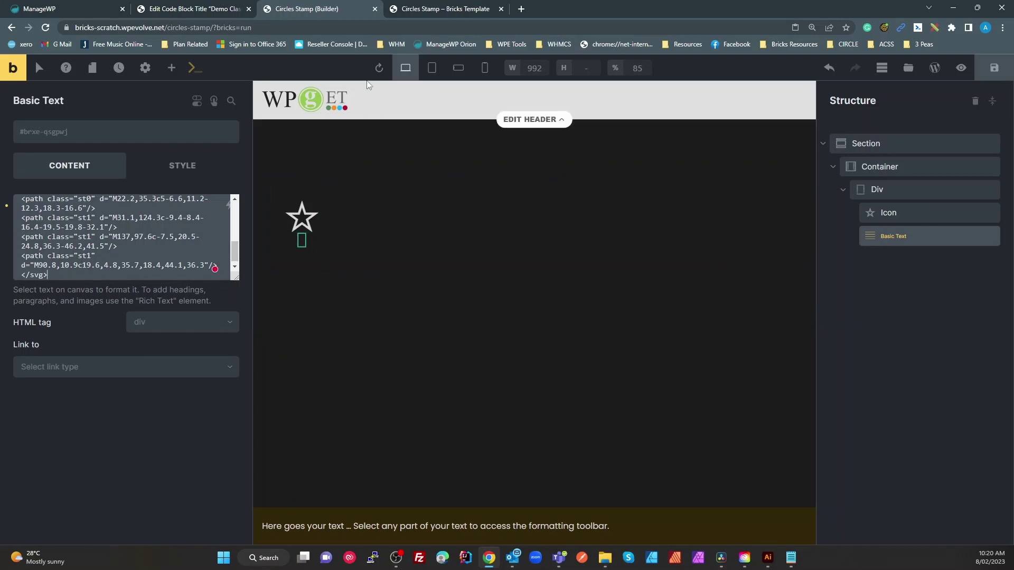
Copy the x-animated-stamp__circle1 class name from the SCSS code block.
click(184, 12)
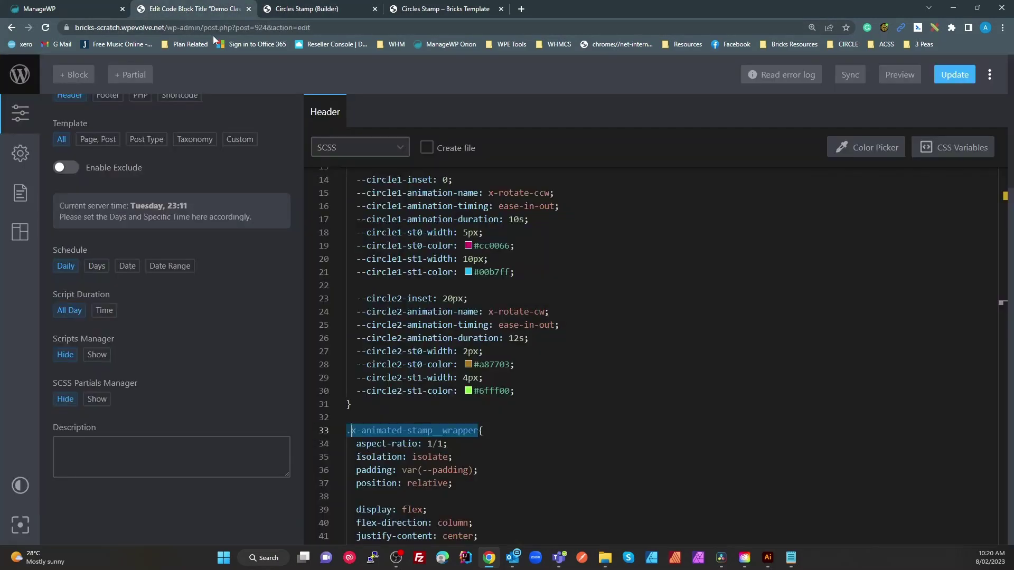
scroll(491, 454, down, 4)
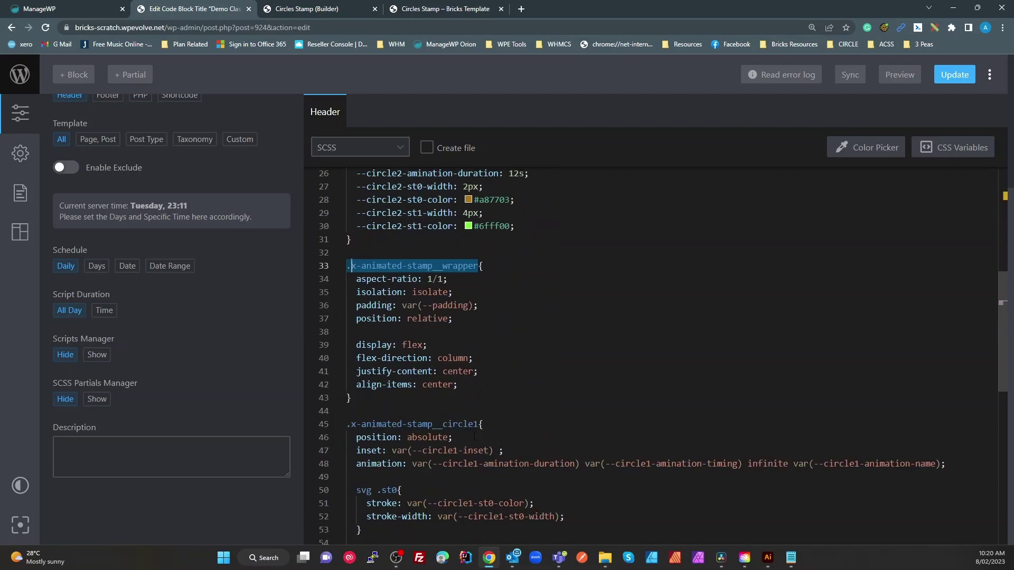
drag(480, 424, 351, 424)
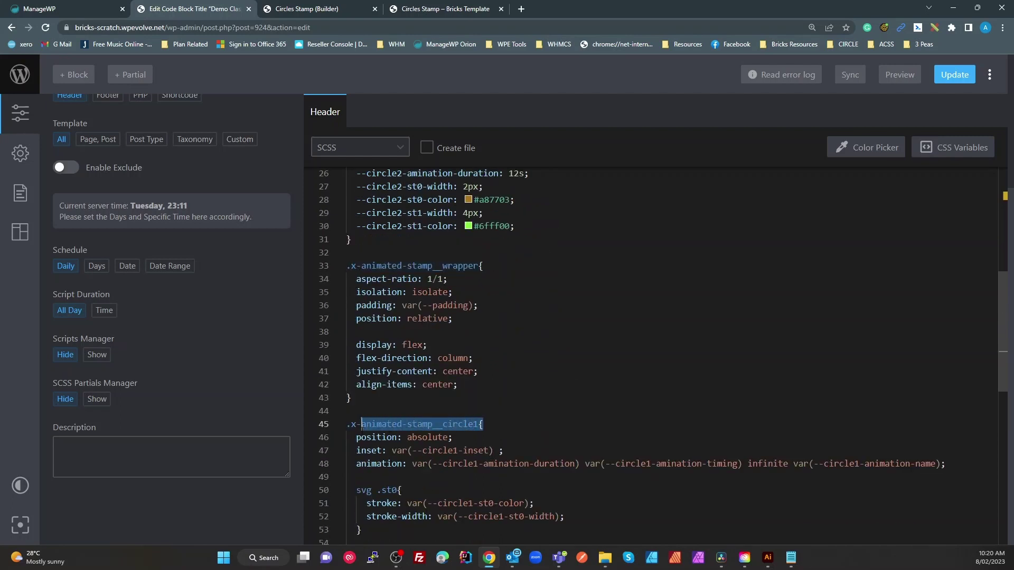
click(351, 424)
double_click(449, 424)
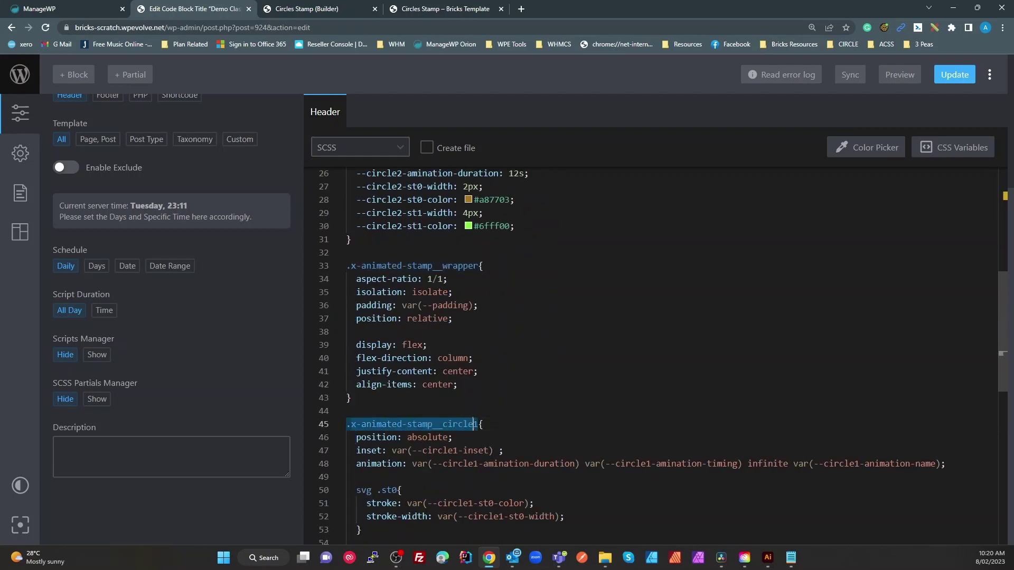
drag(474, 424, 480, 423)
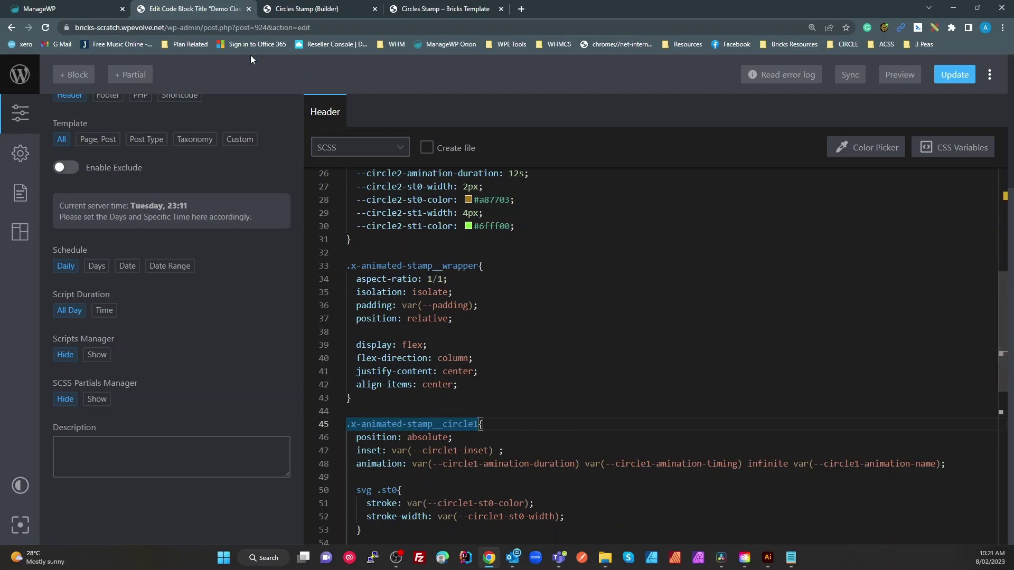
Give the Basic Text element in the builder the x-animated-stamp__circle1 class and lock that class.
click(322, 8)
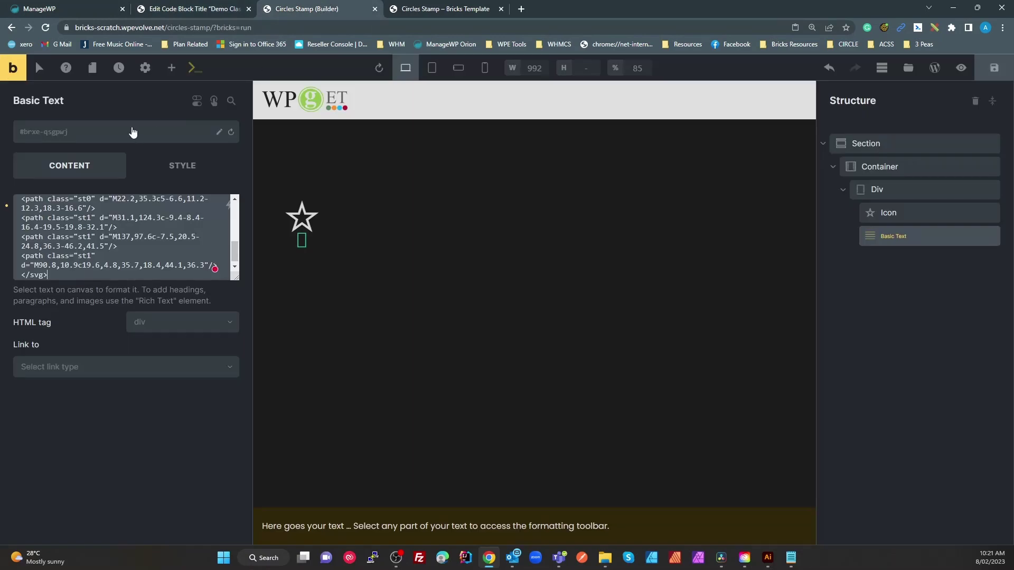
click(118, 137)
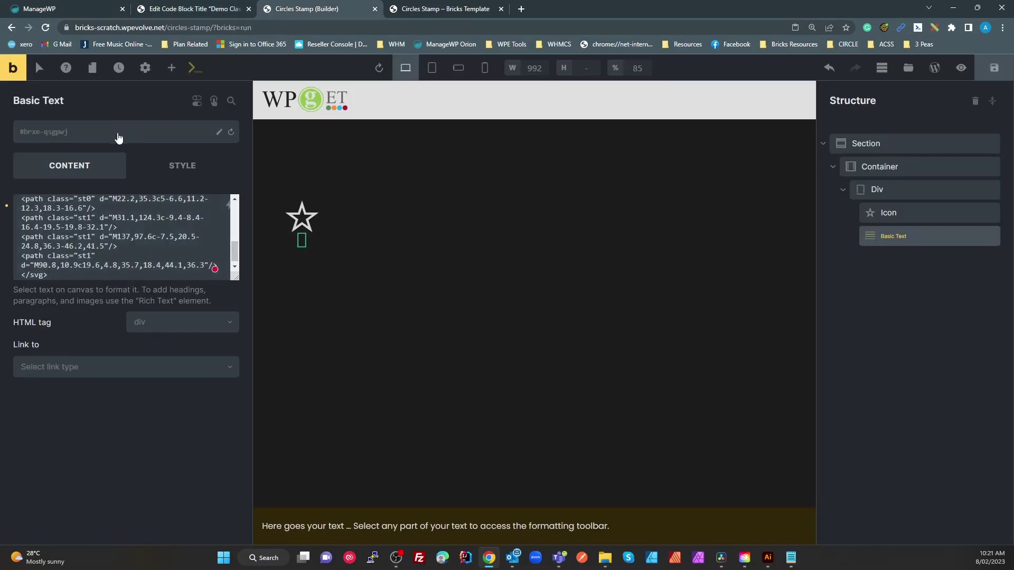
text(.x-animated-stamp__circle1{)
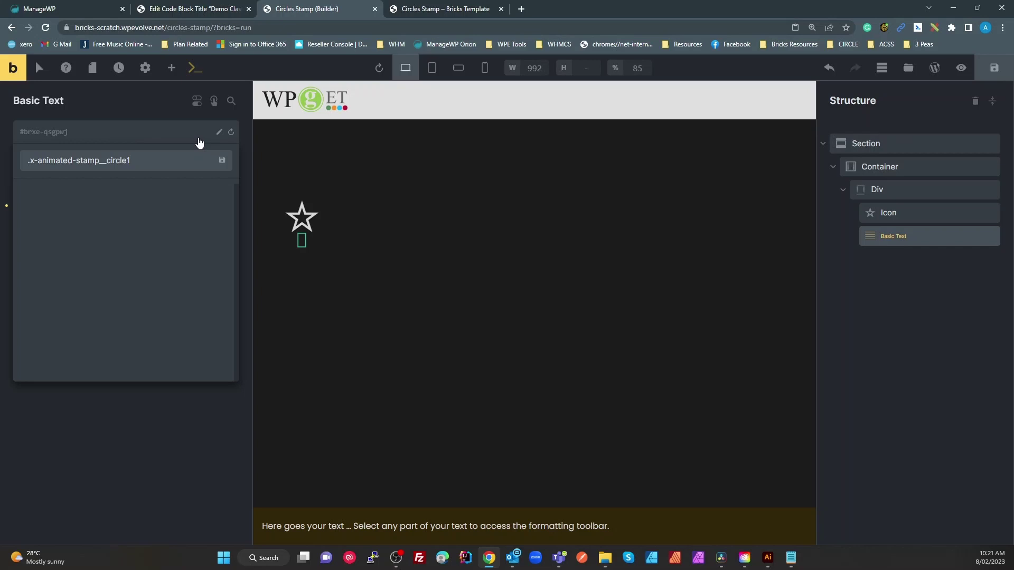
key(Return)
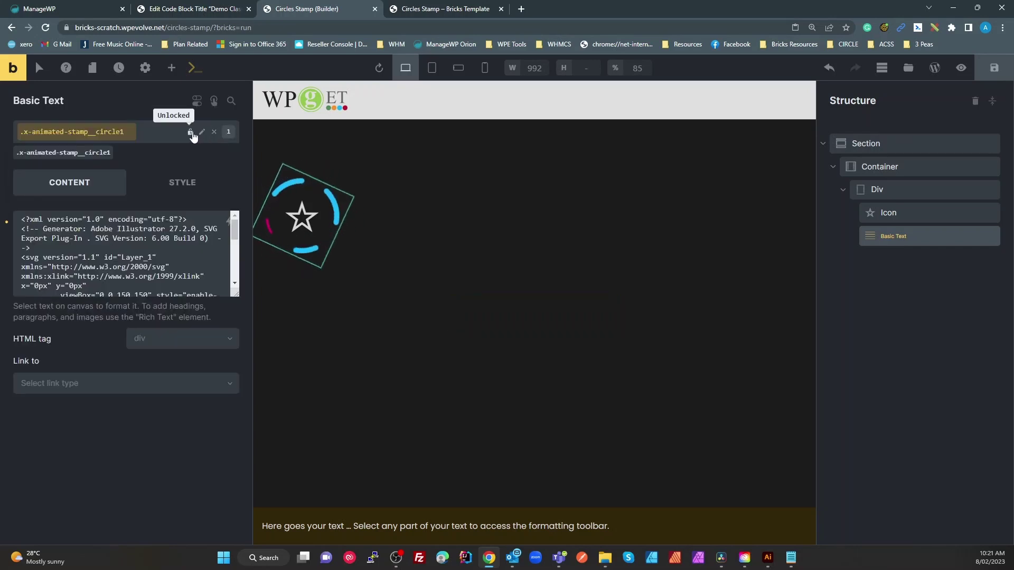
click(191, 133)
Add the existing x-animated-stamp class to the Basic Text element as well.
click(135, 140)
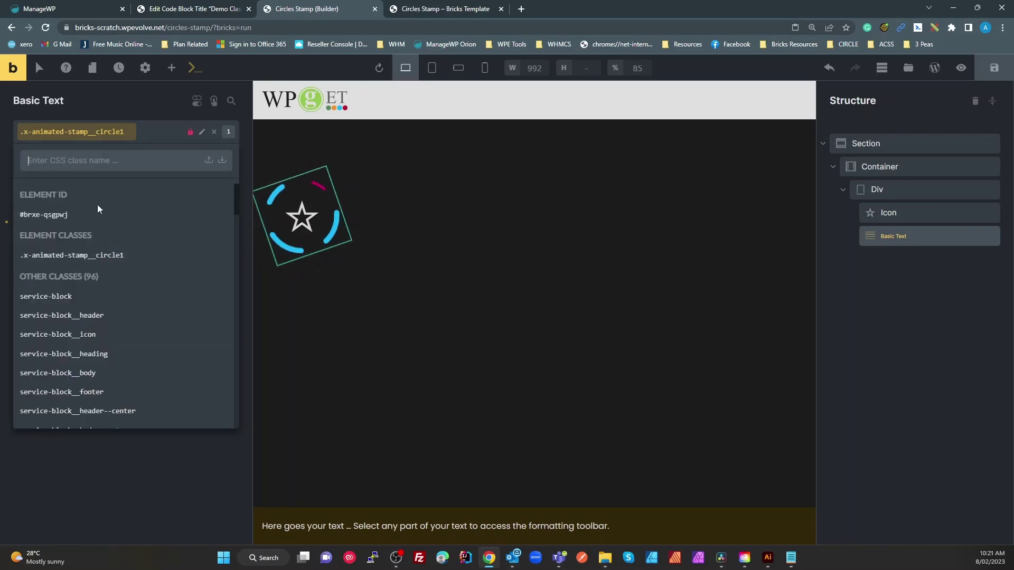
text(ani)
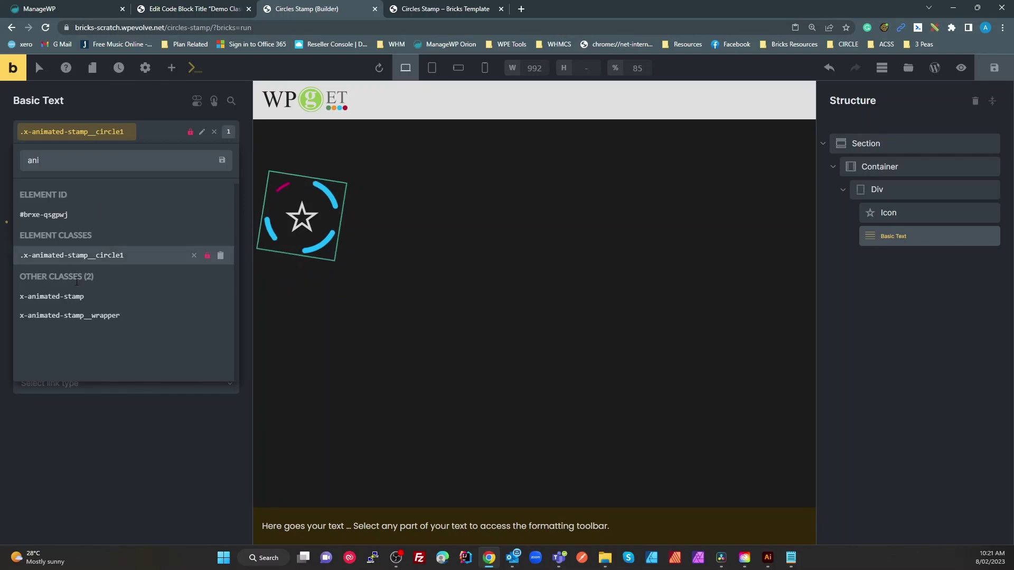
click(77, 298)
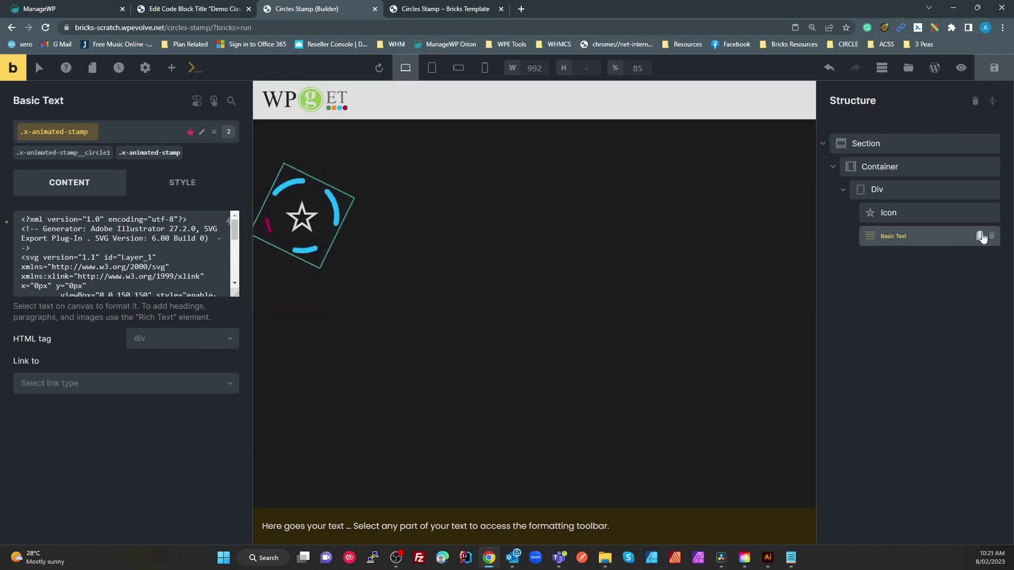
Duplicate the Basic Text element and replace the copy's content with the second circle's SVG code from Notepad.
click(982, 237)
click(908, 260)
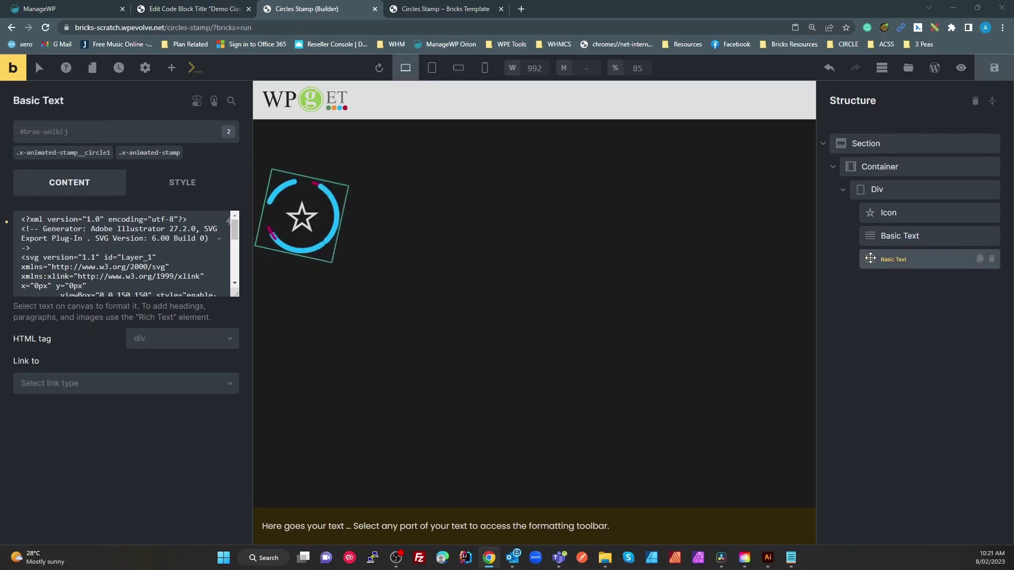
key(alt+Tab)
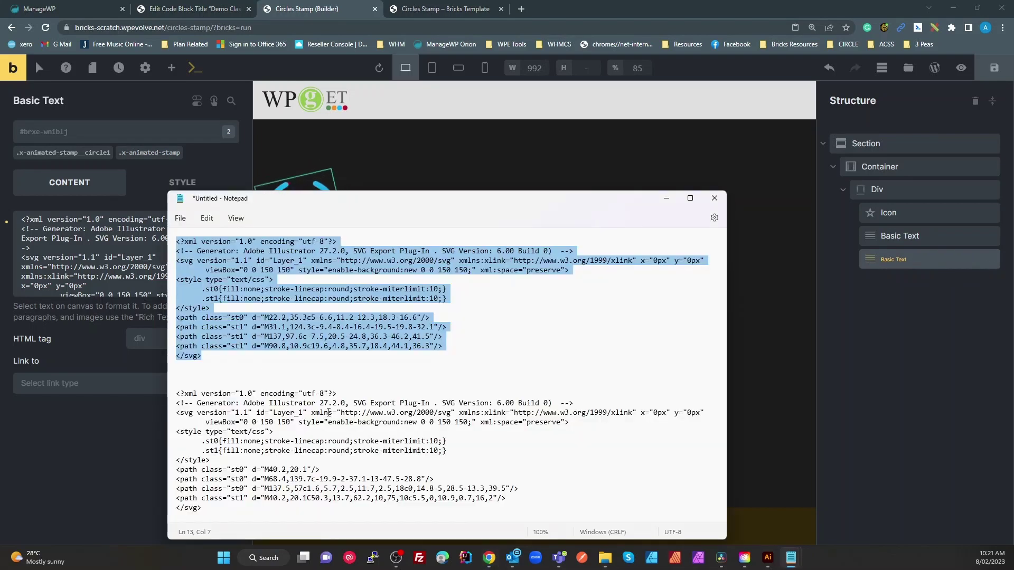
drag(211, 516, 150, 397)
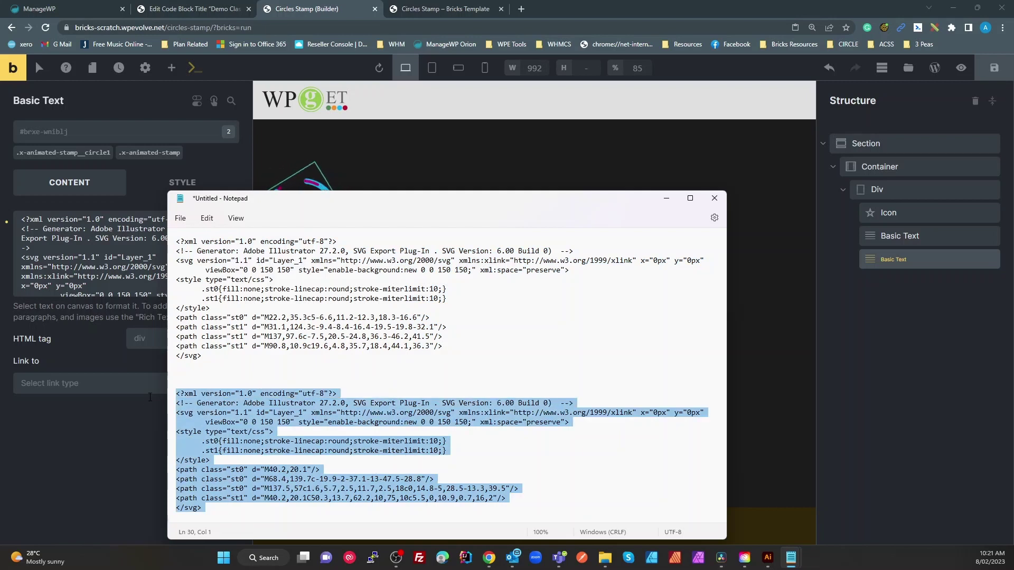
click(94, 242)
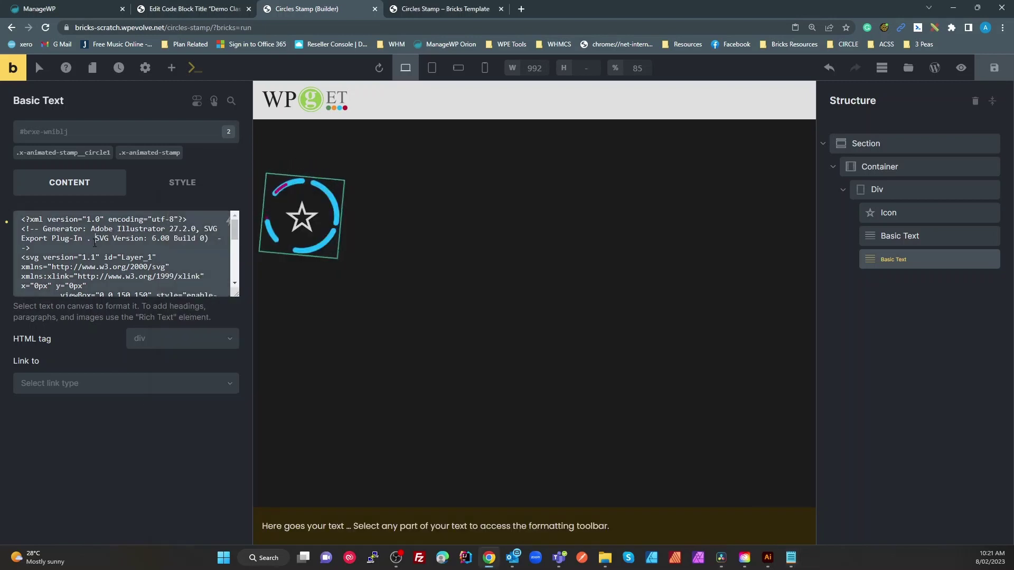
key(ctrl+a)
key(ctrl+v)
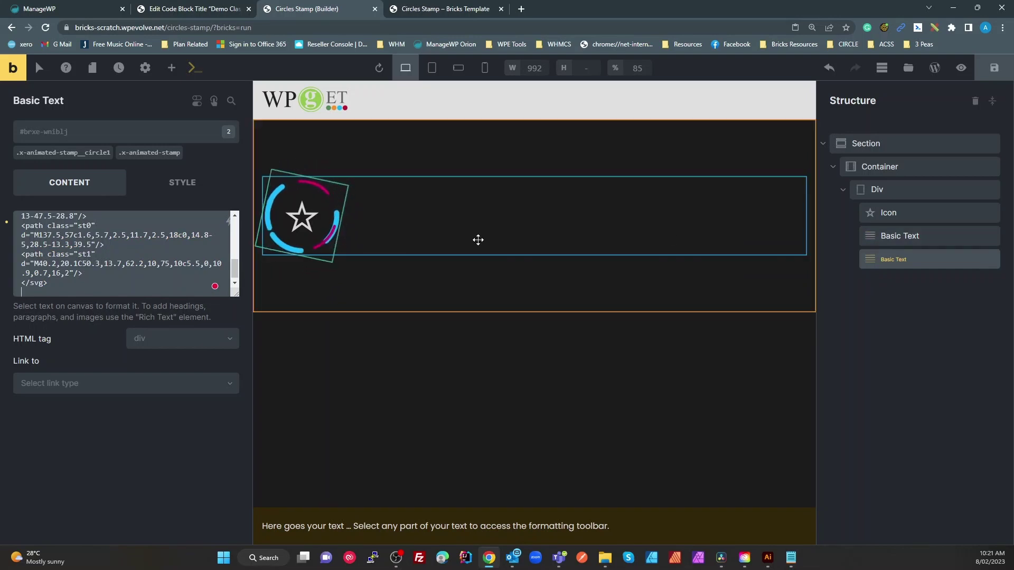
Replace the duplicate's x-animated-stamp__circle1 class with x-animated-stamp__circle2, copying the class name from the SCSS code block.
click(109, 148)
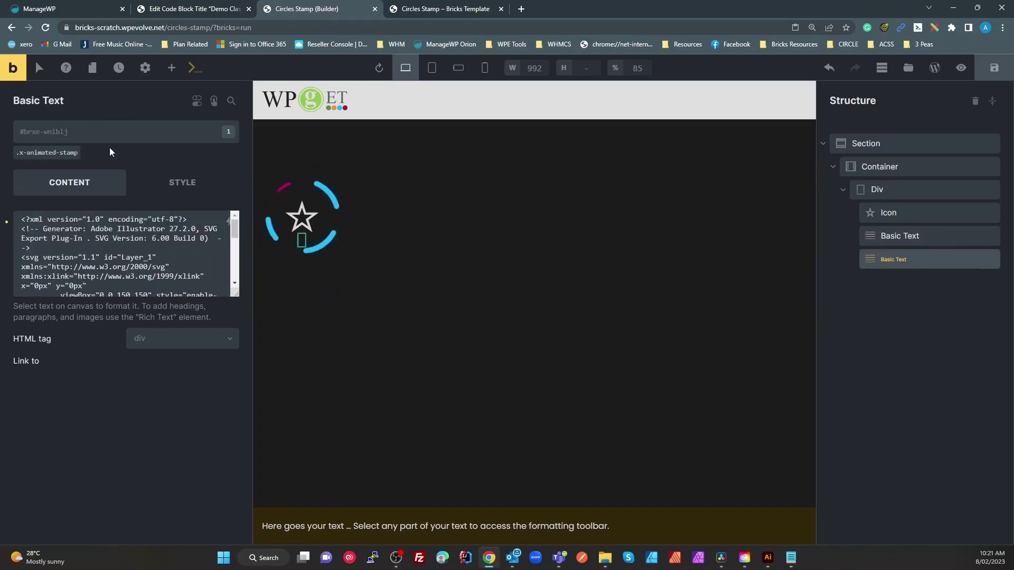
click(454, 7)
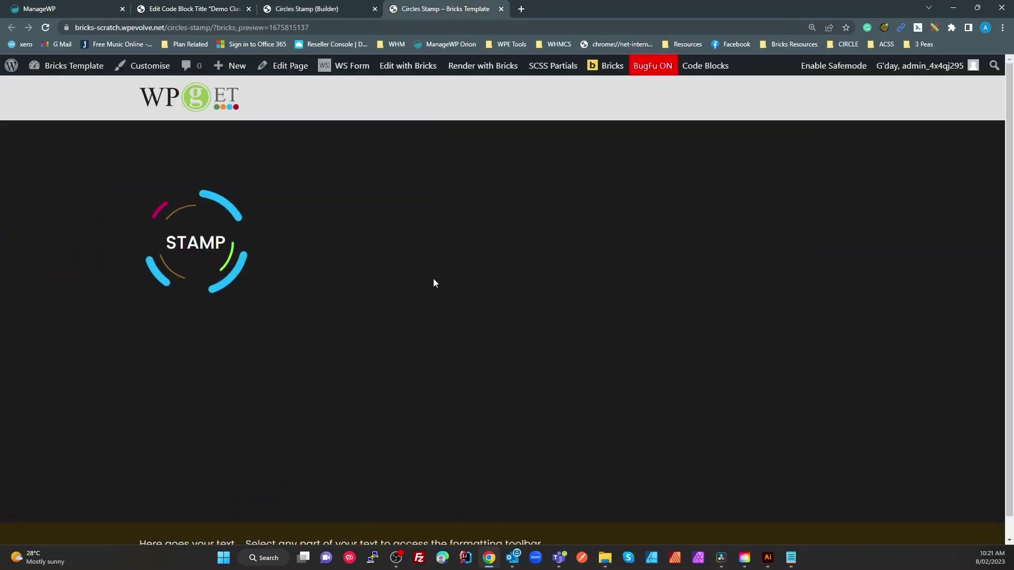
click(139, 10)
scroll(326, 442, down, 5)
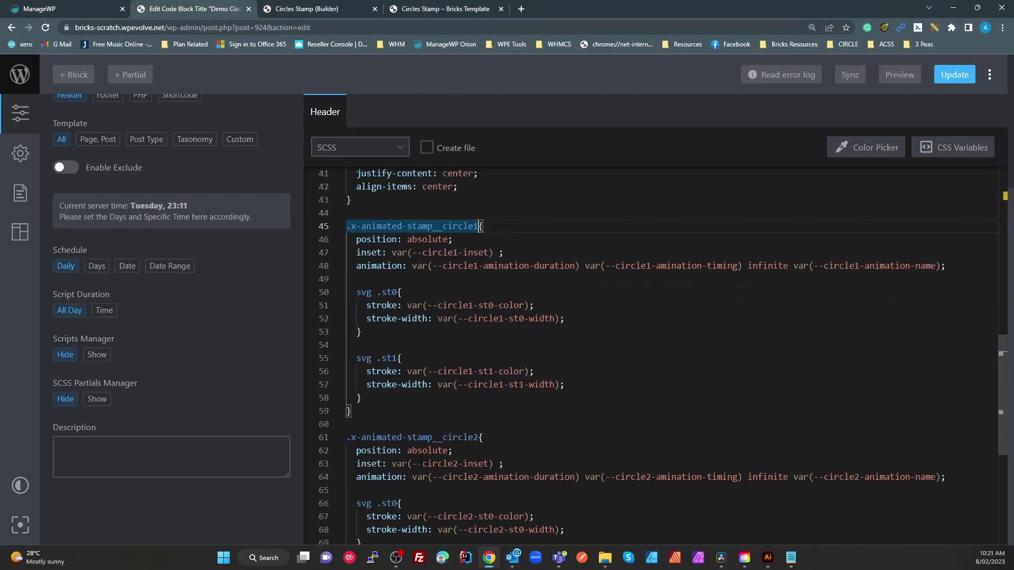
scroll(663, 355, down, 1)
drag(478, 405, 352, 406)
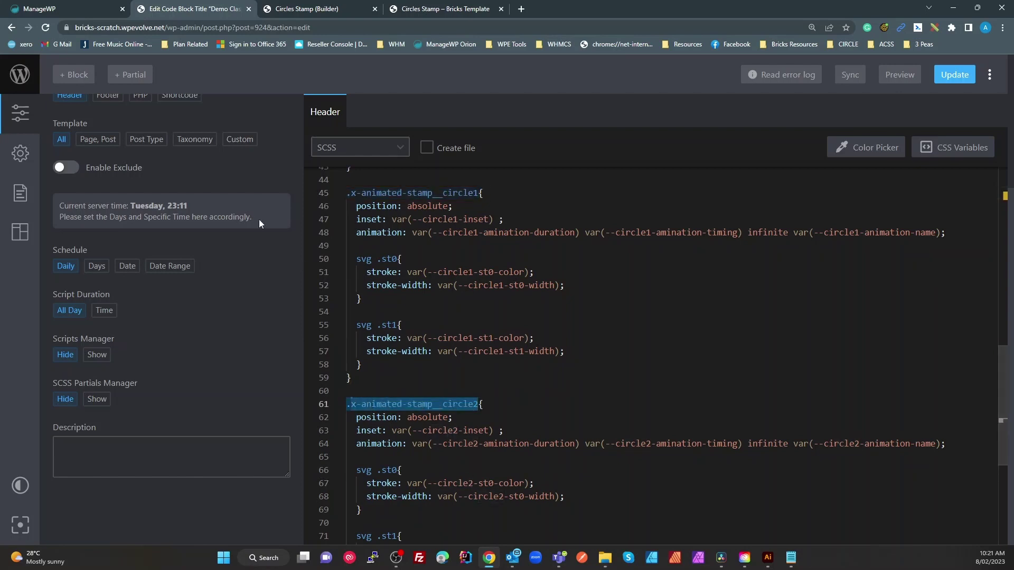
key(shift+Right)
key(ctrl+c)
click(318, 10)
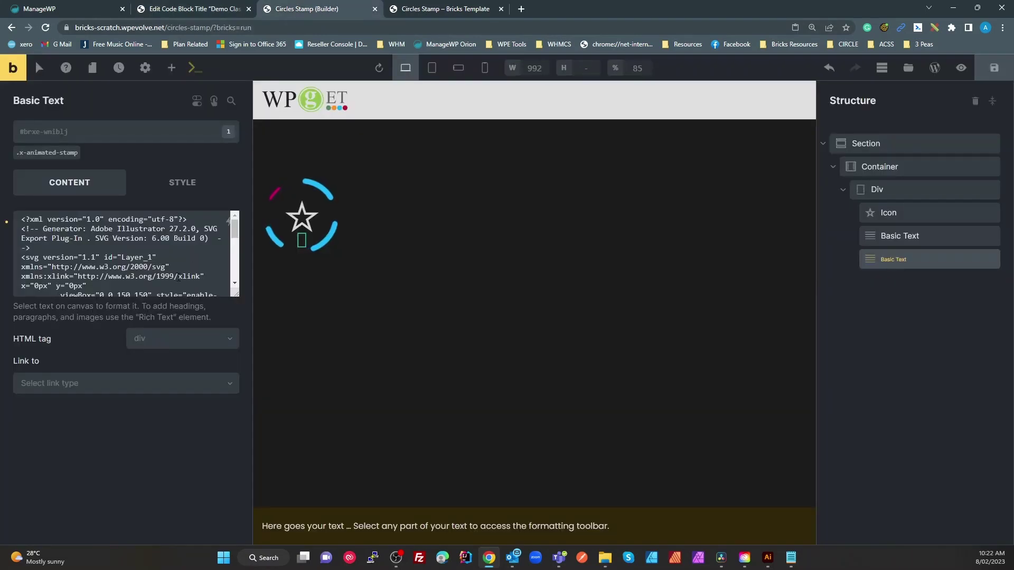
click(70, 137)
key(ctrl+v)
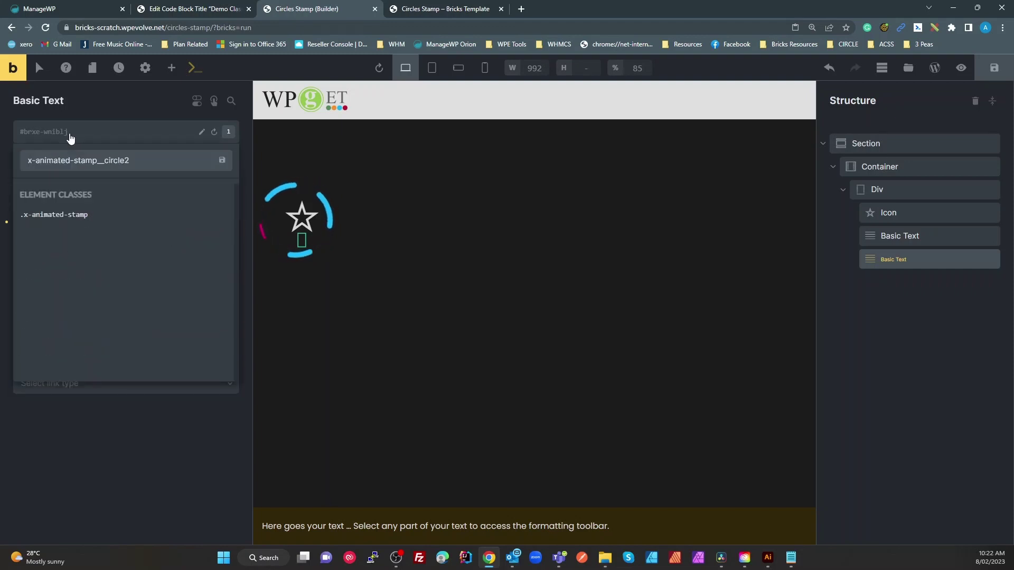
key(Return)
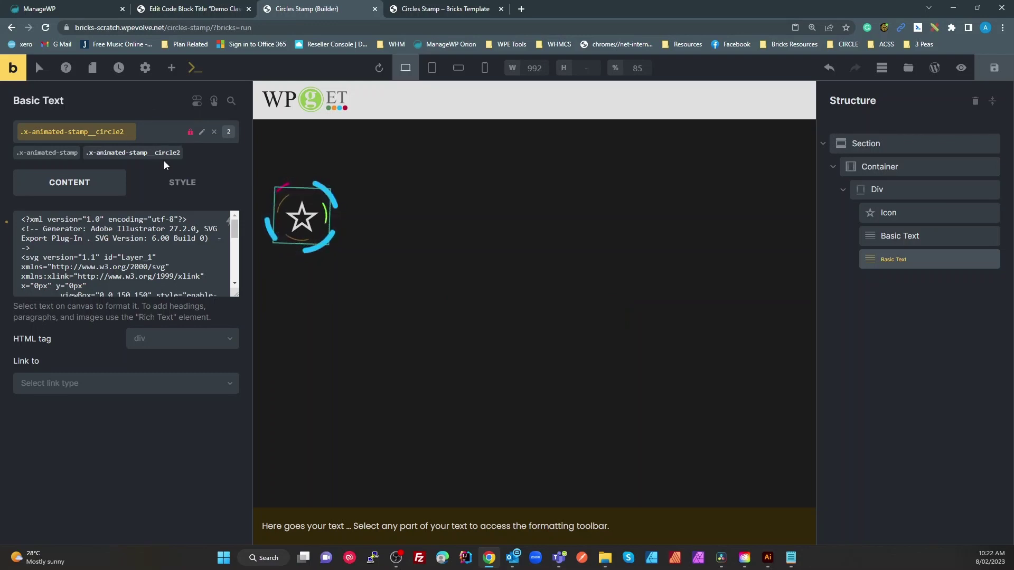
Save the template in the builder and check the animated stamp in the template preview.
click(994, 69)
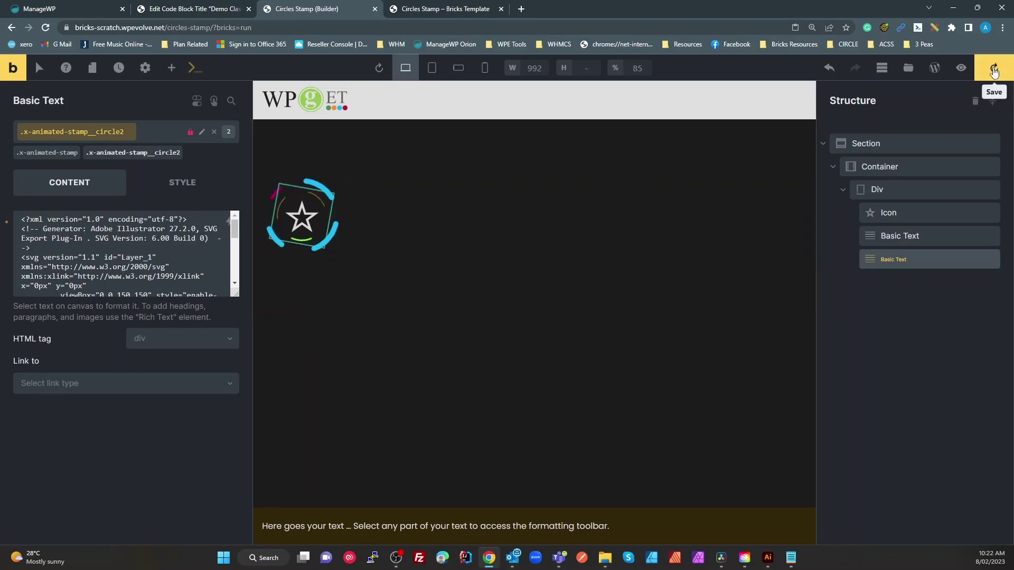
click(445, 9)
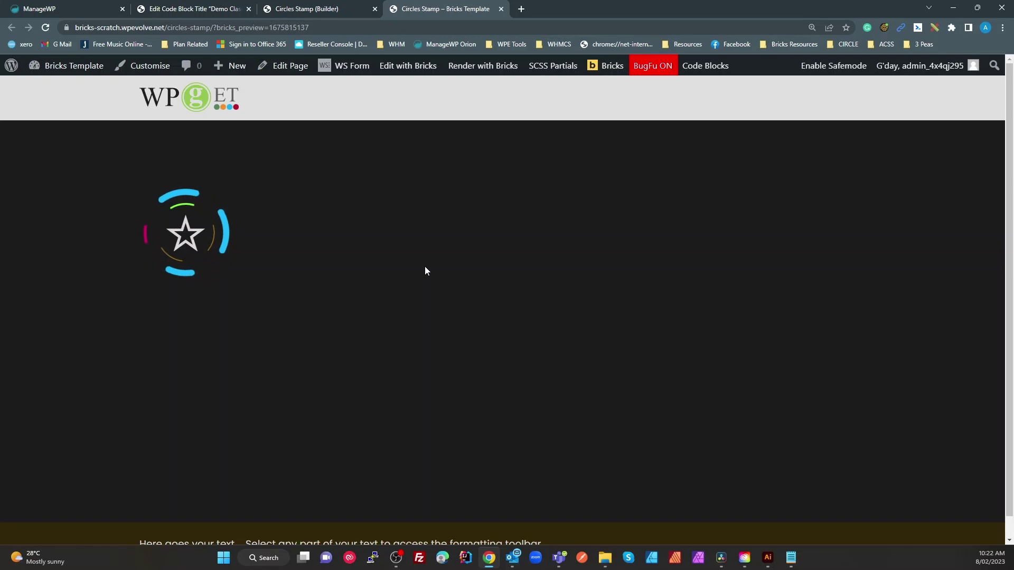
click(294, 10)
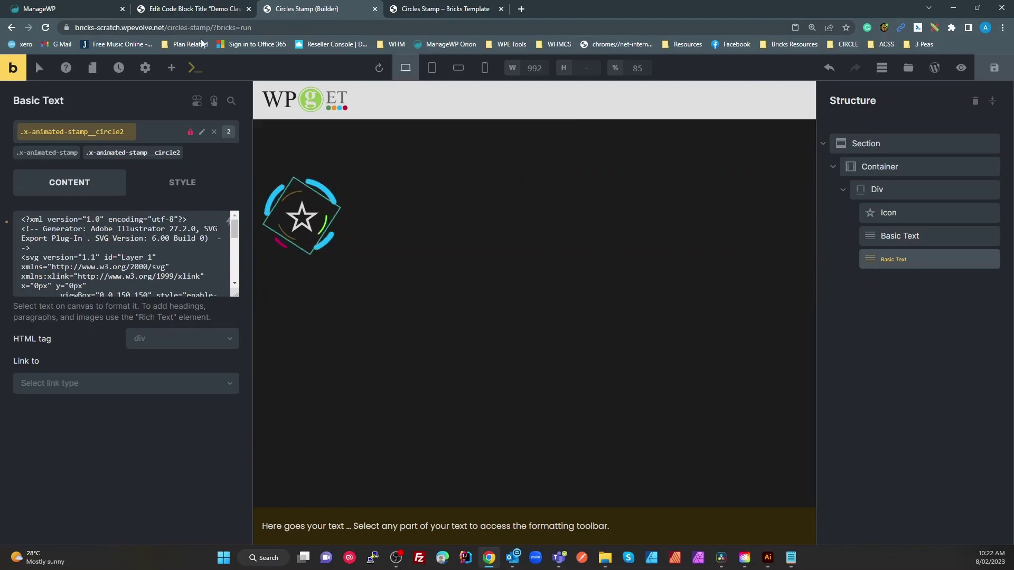
Set the --circle1-st1-color variable to #ddff00 in the SCSS code block's x-animated-stamp rule.
click(196, 9)
scroll(575, 432, up, 10)
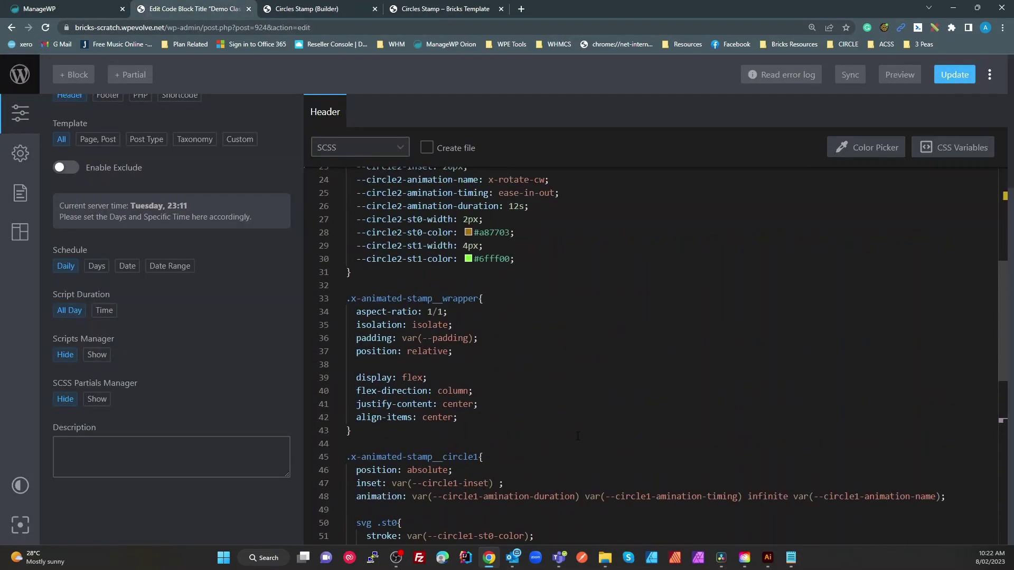
click(539, 305)
scroll(545, 358, down, 1)
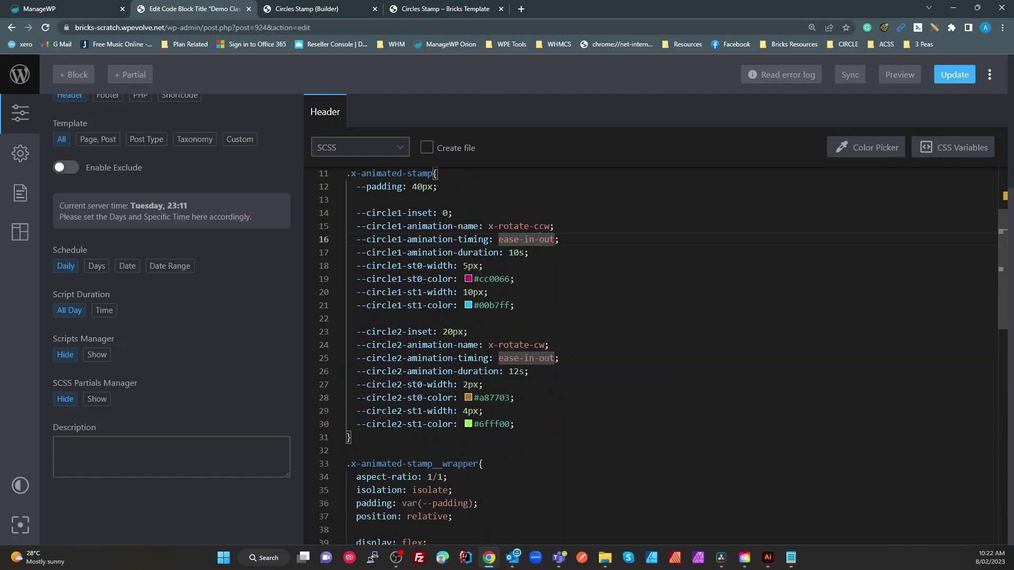
click(468, 305)
click(468, 304)
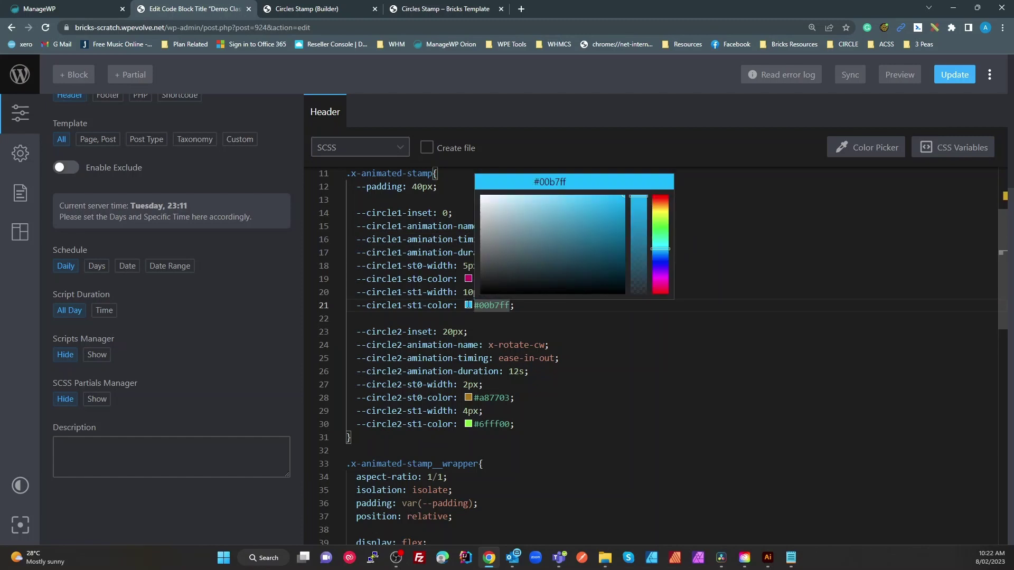
drag(660, 252, 664, 214)
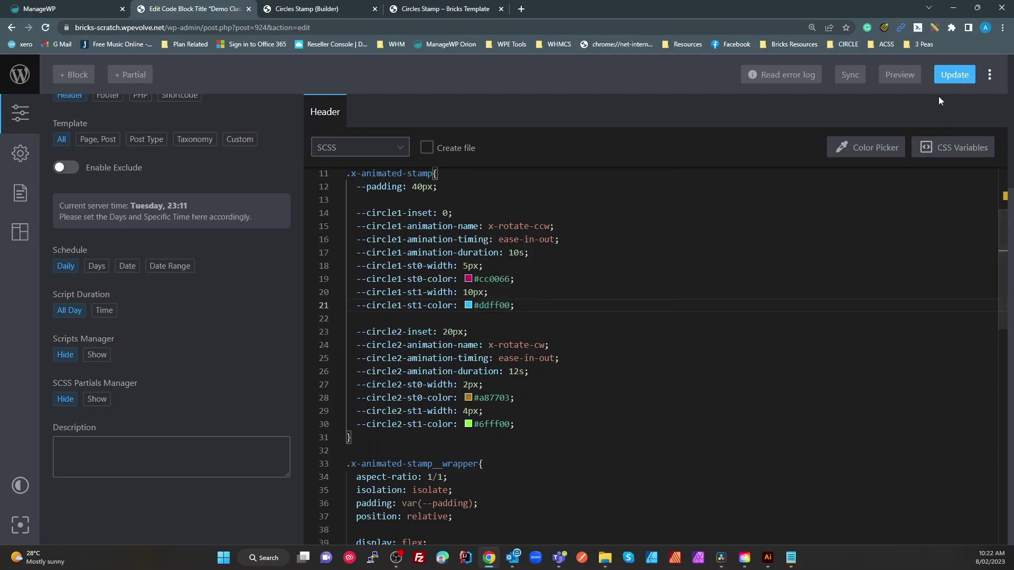
Update the code block and reload the template preview to check the first circle's new colour.
click(952, 78)
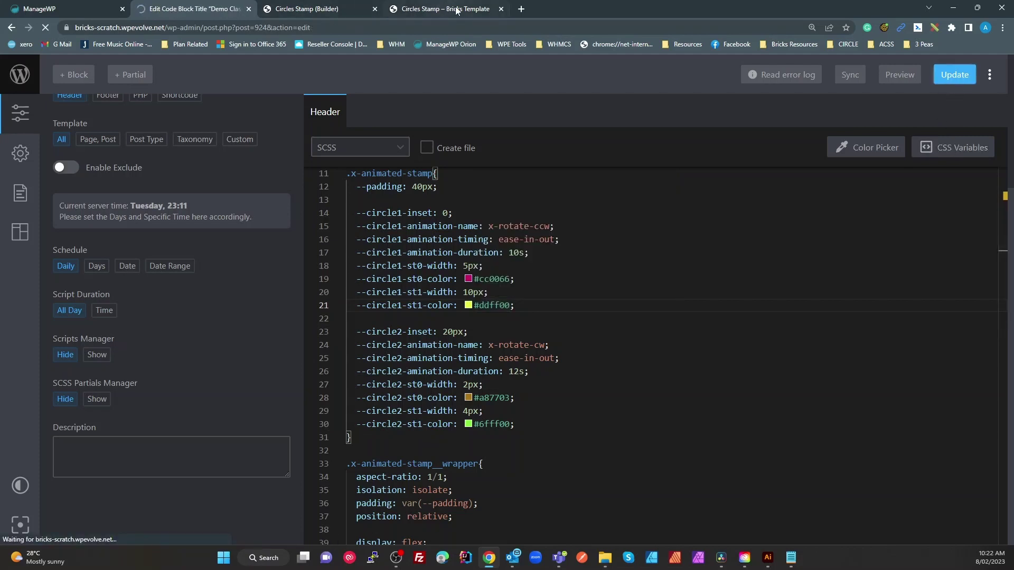
click(444, 8)
key(F5)
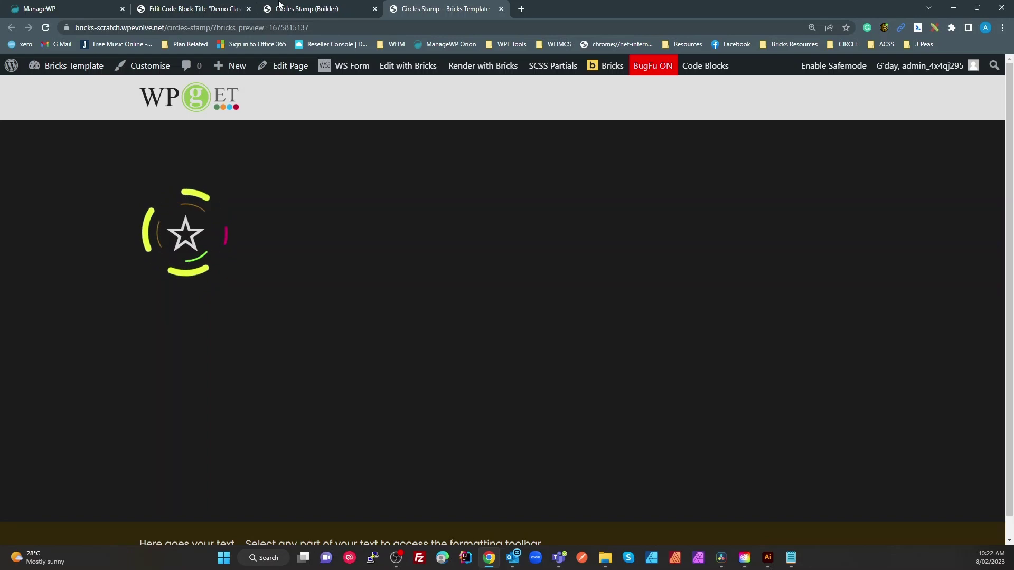
Return to the builder and rename the Div holding the icon and both circles as Stamp Block.
click(308, 9)
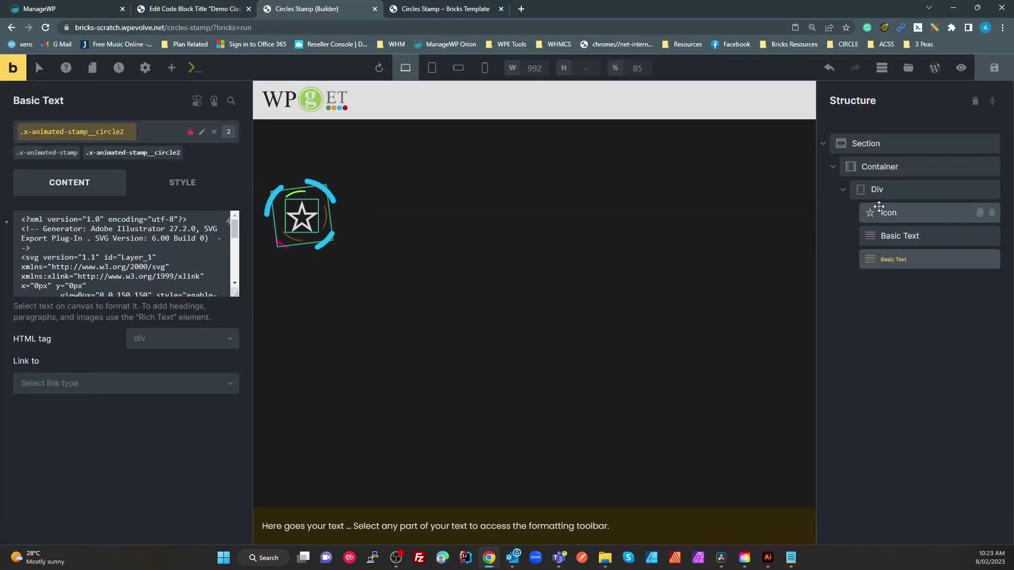
click(872, 190)
double_click(885, 192)
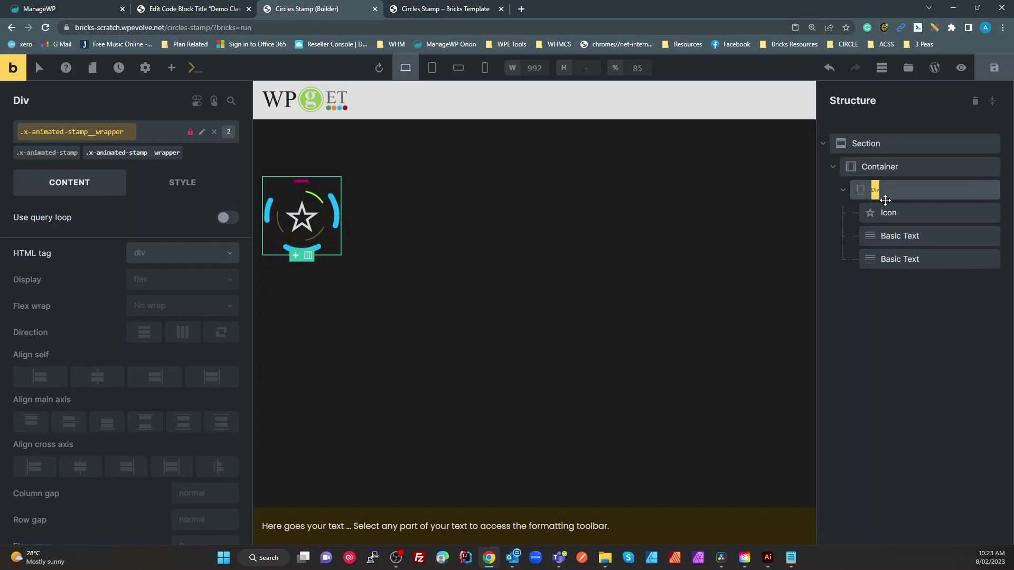
text(s)
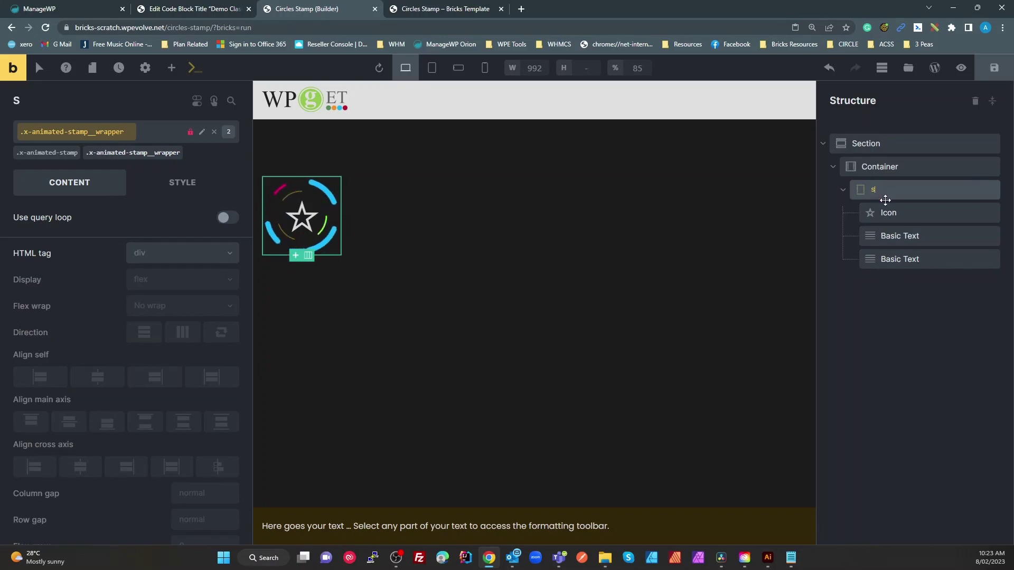
text(tamp Block)
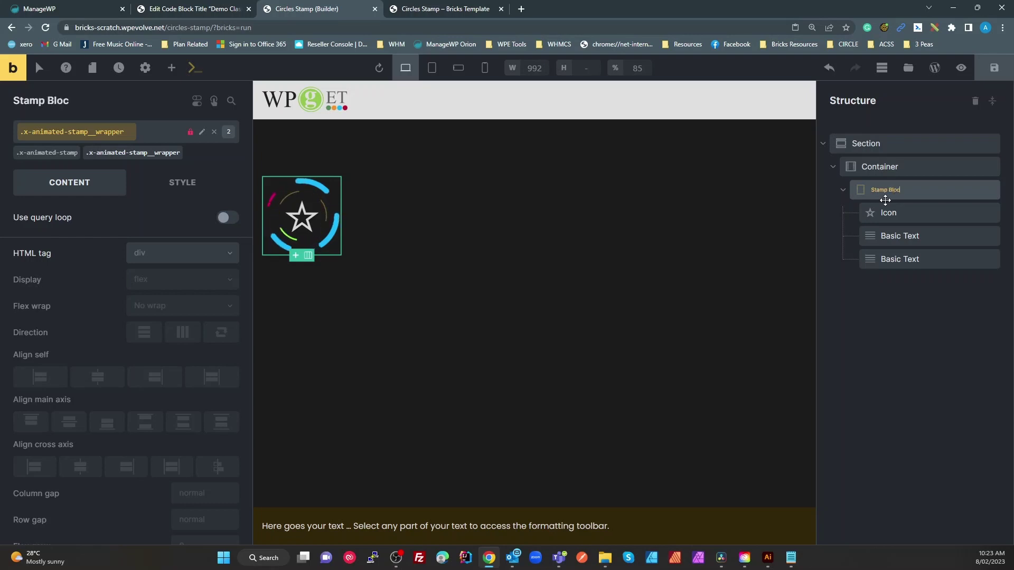
mouse_move(889, 192)
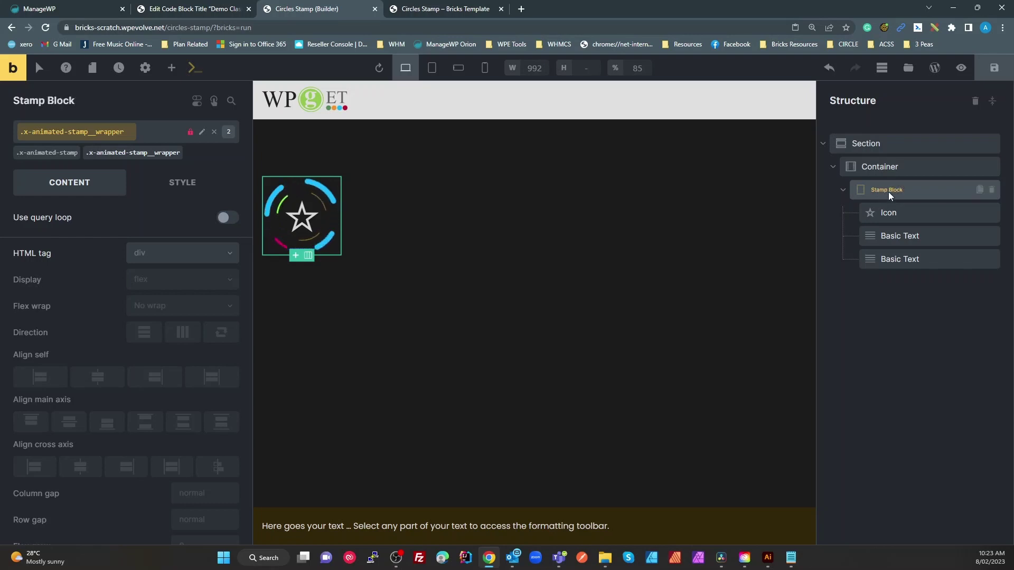
Duplicate the Stamp Block inside the Container and save the template.
click(981, 190)
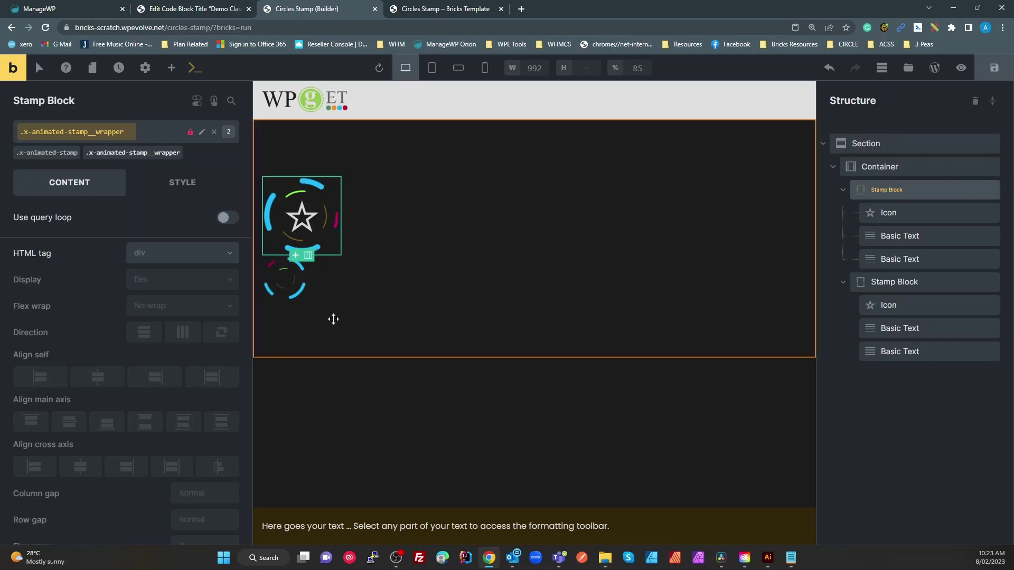
click(899, 283)
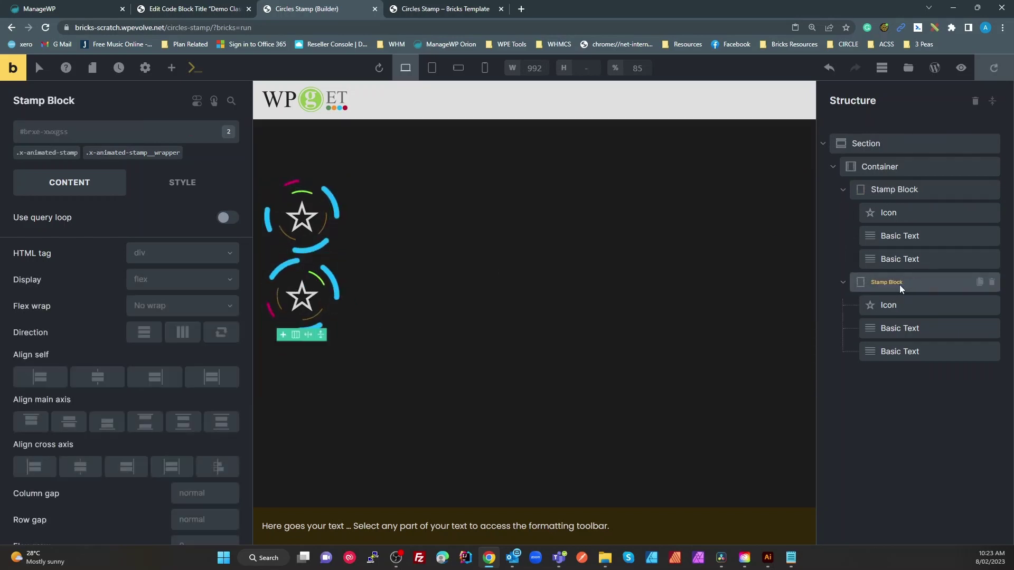
click(890, 331)
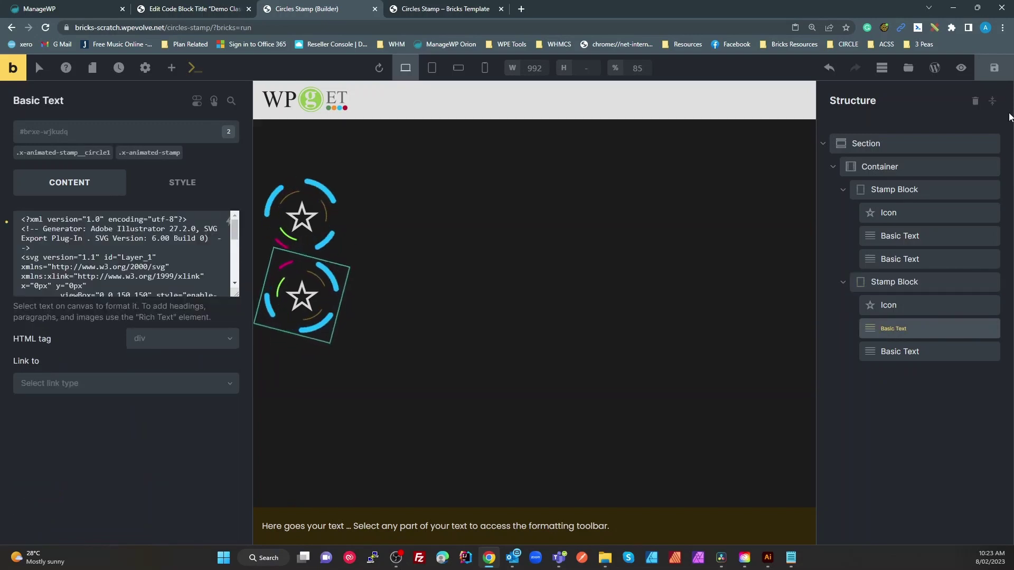
click(994, 68)
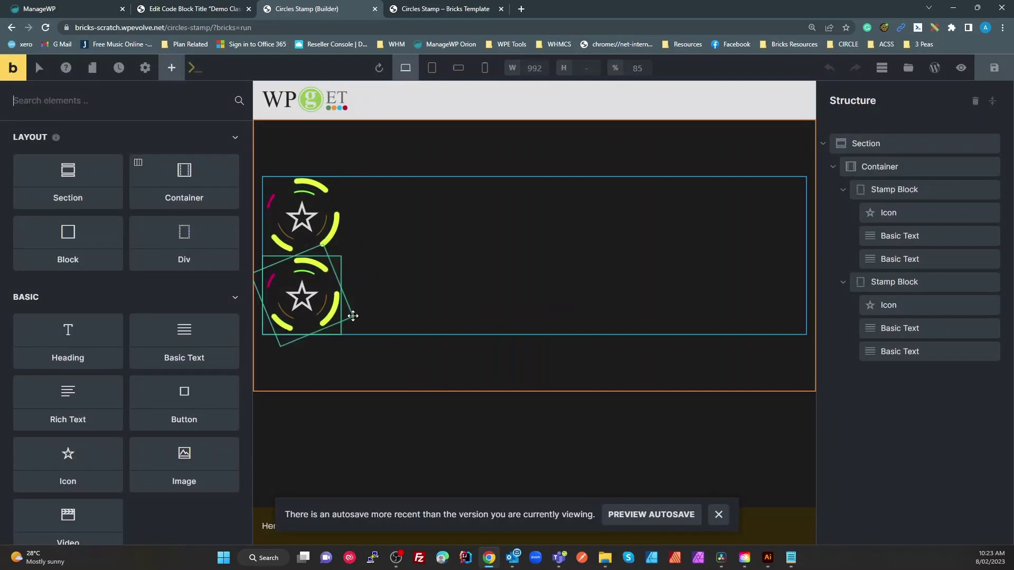
Select the duplicate stamp's first Basic Text element and check both stamps in the template preview.
click(891, 328)
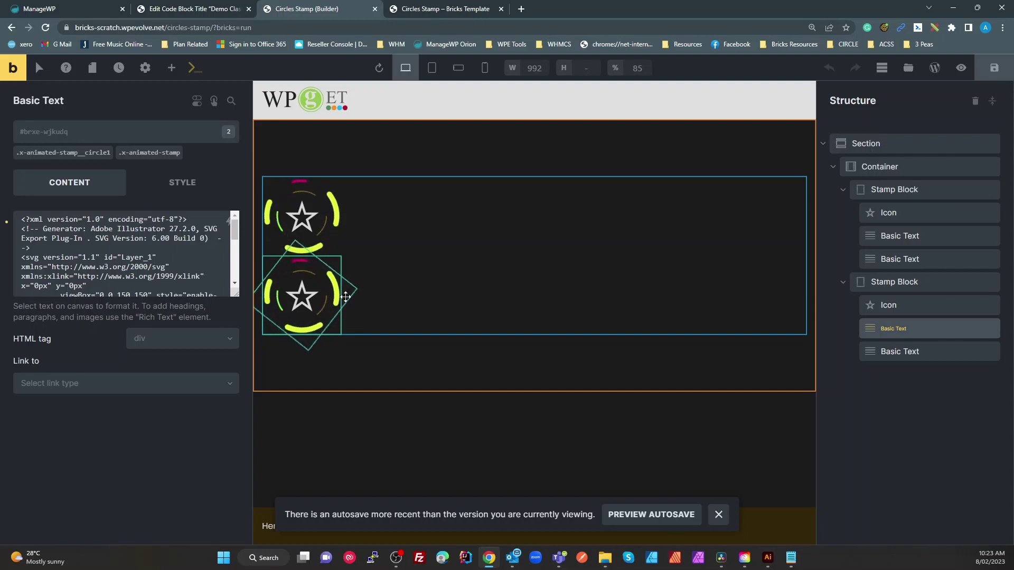
click(422, 9)
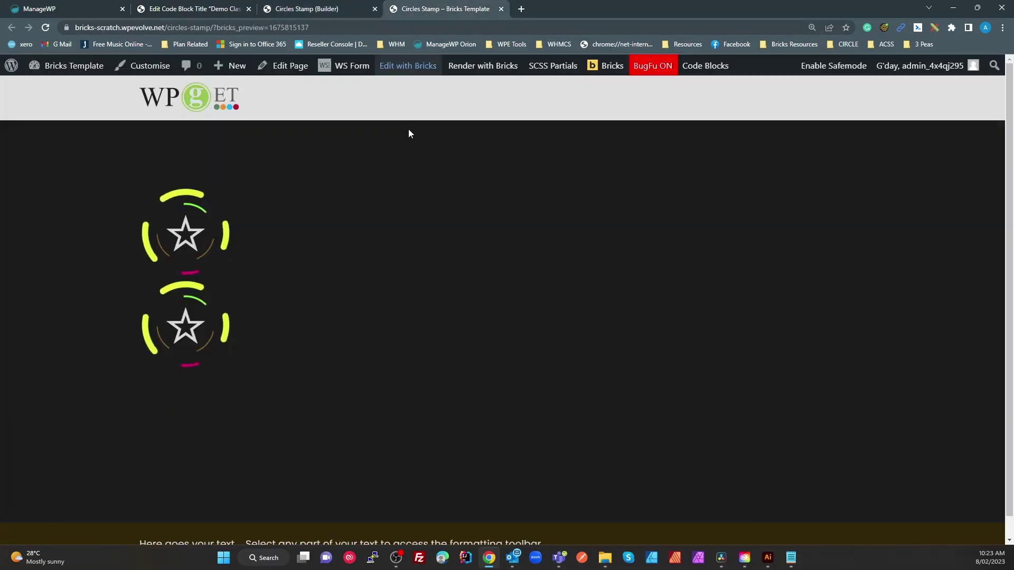
click(317, 9)
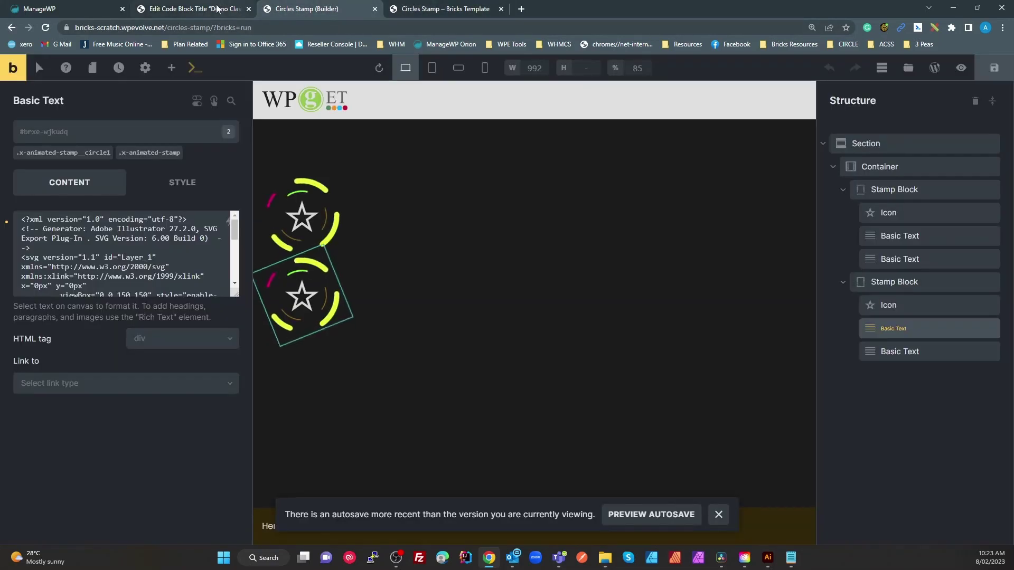
Copy the --circle1-st1-color variable name from the x-animated-stamp rule in the SCSS code block.
click(217, 9)
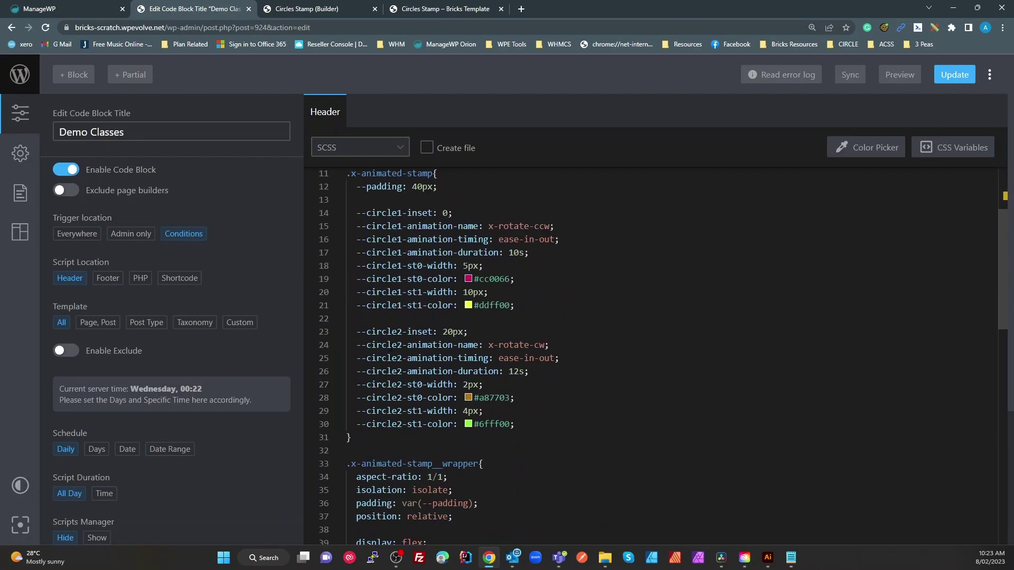
scroll(663, 355, up, 1)
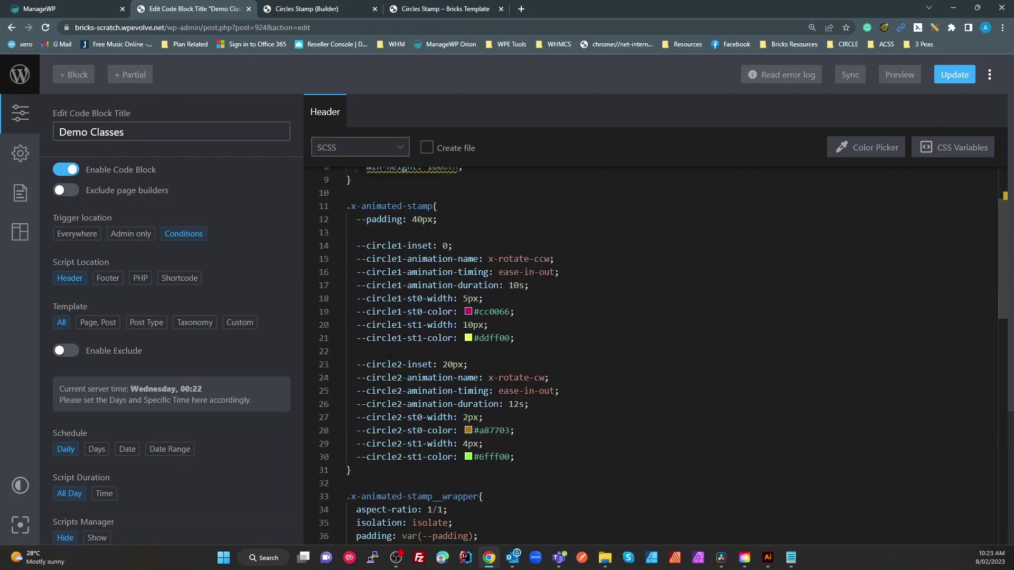
double_click(403, 272)
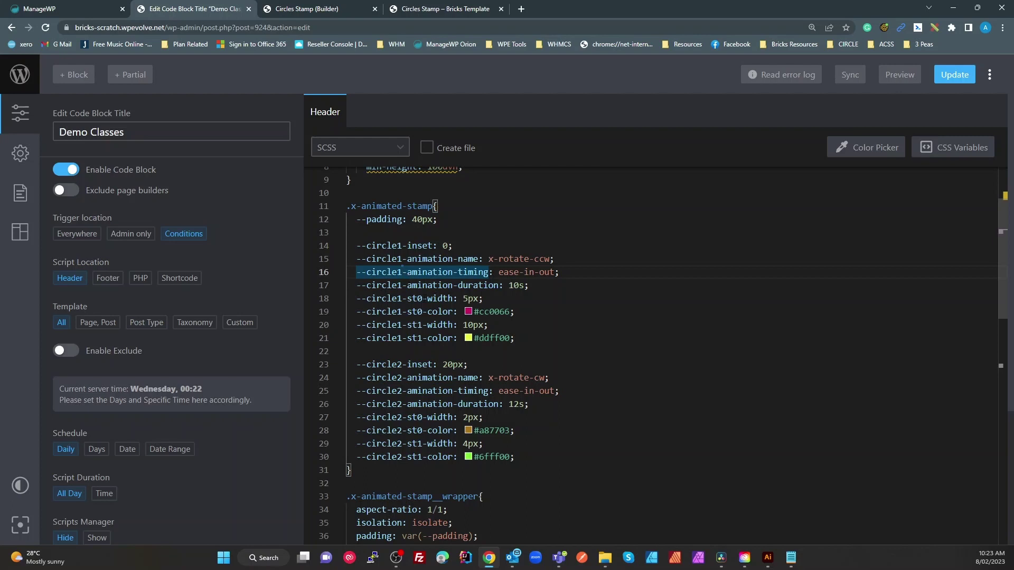
double_click(403, 312)
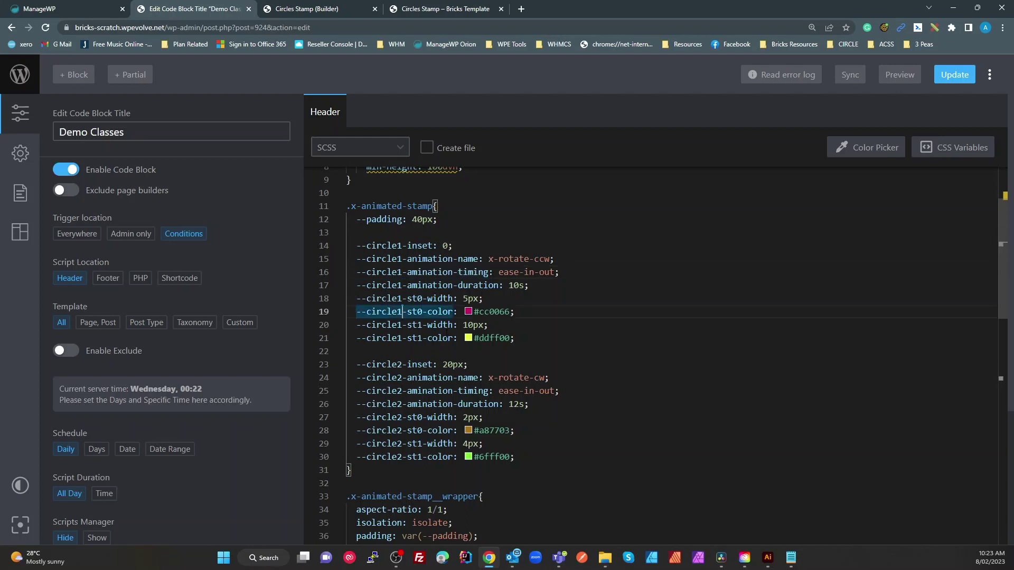
double_click(433, 338)
key(ctrl+c)
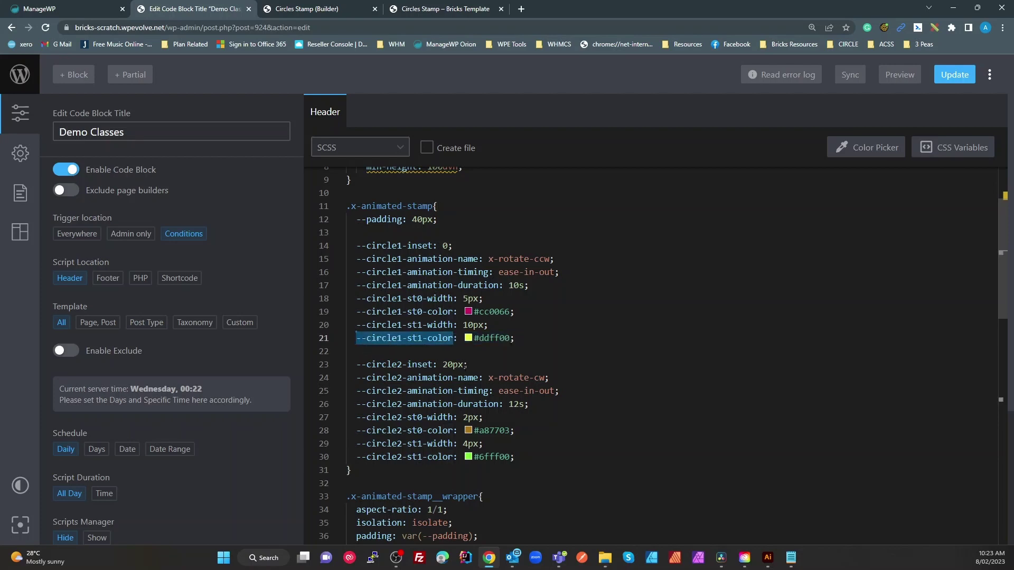
In the builder, add an empty root rule to the custom CSS of the duplicate stamp's first Basic Text element.
key(ctrl+Tab)
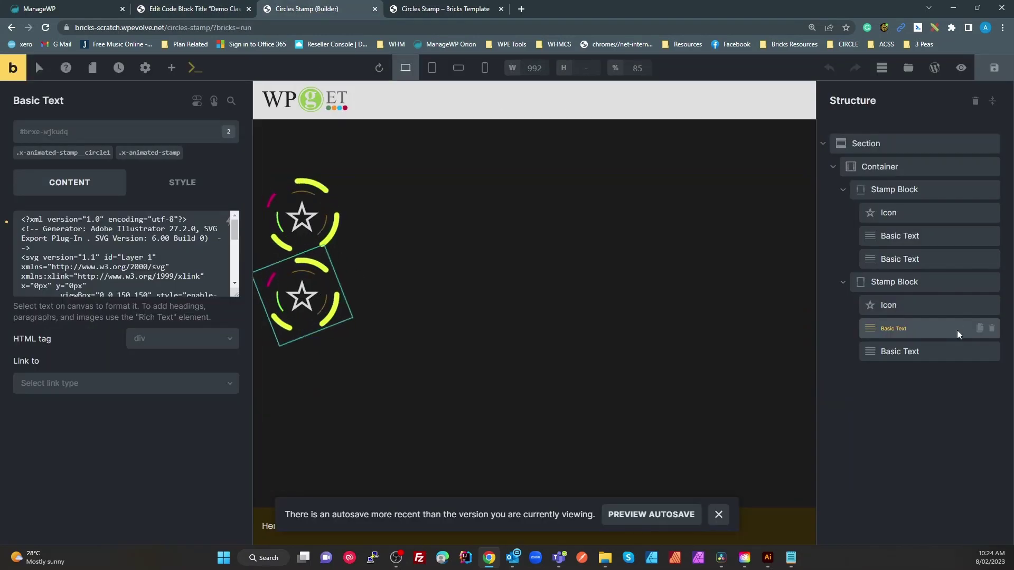
click(181, 190)
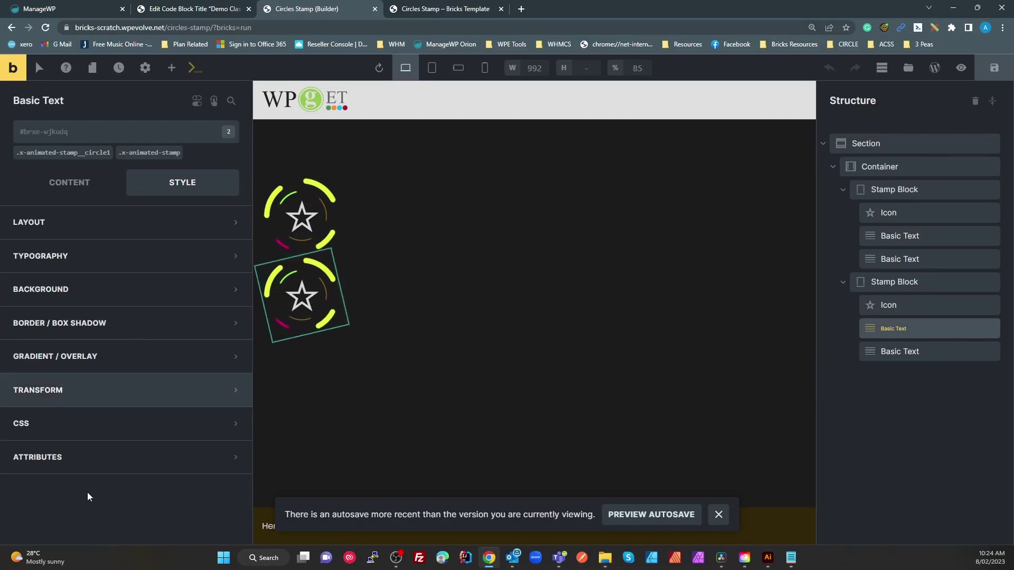
click(58, 425)
scroll(109, 399, down, 5)
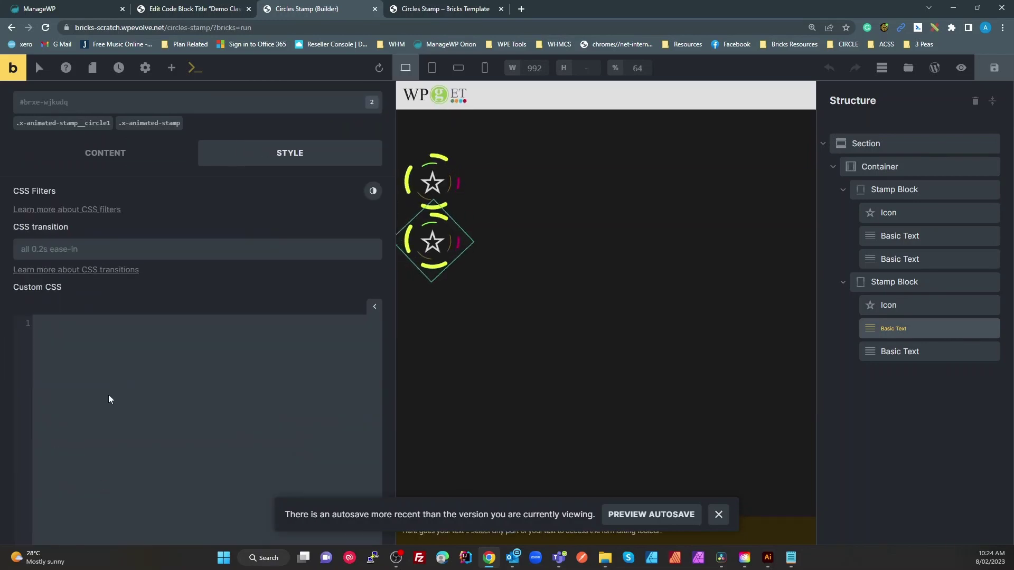
text(root{)
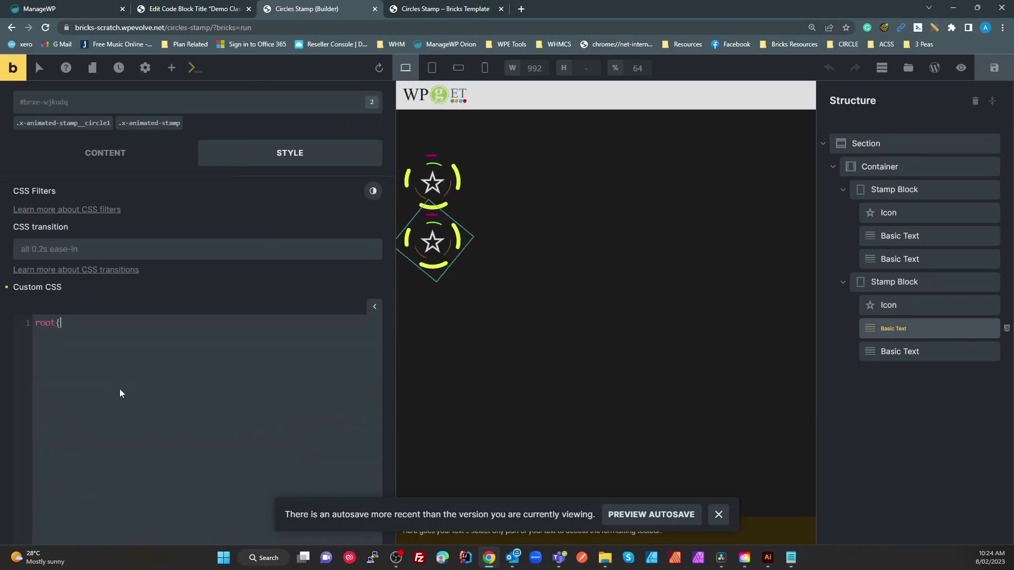
key(Return)
key(Return)
text(})
Set --circle1-st1-color to blue inside the root rule, using the copied variable name.
key(Up)
key(ctrl+v)
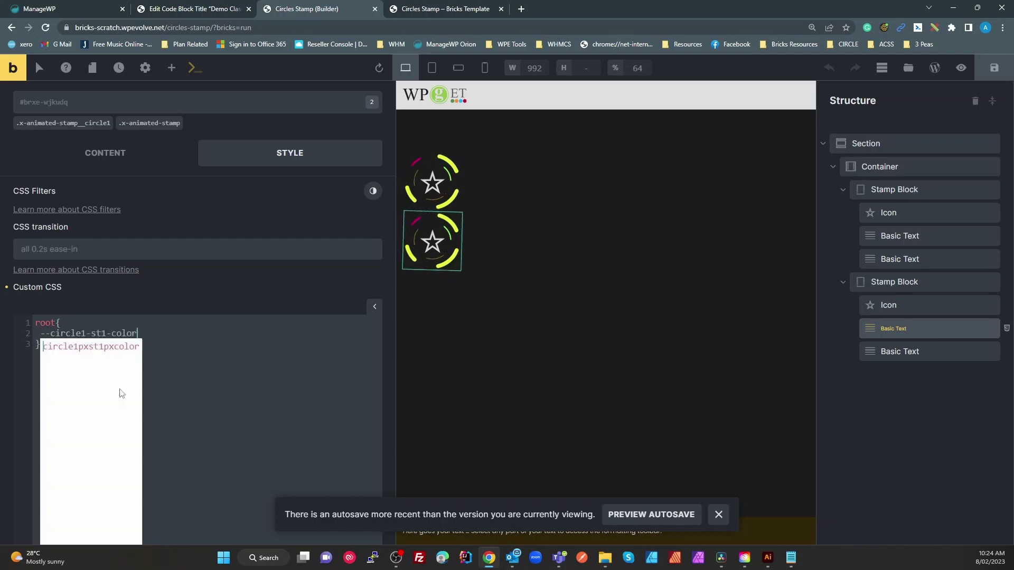
text(:)
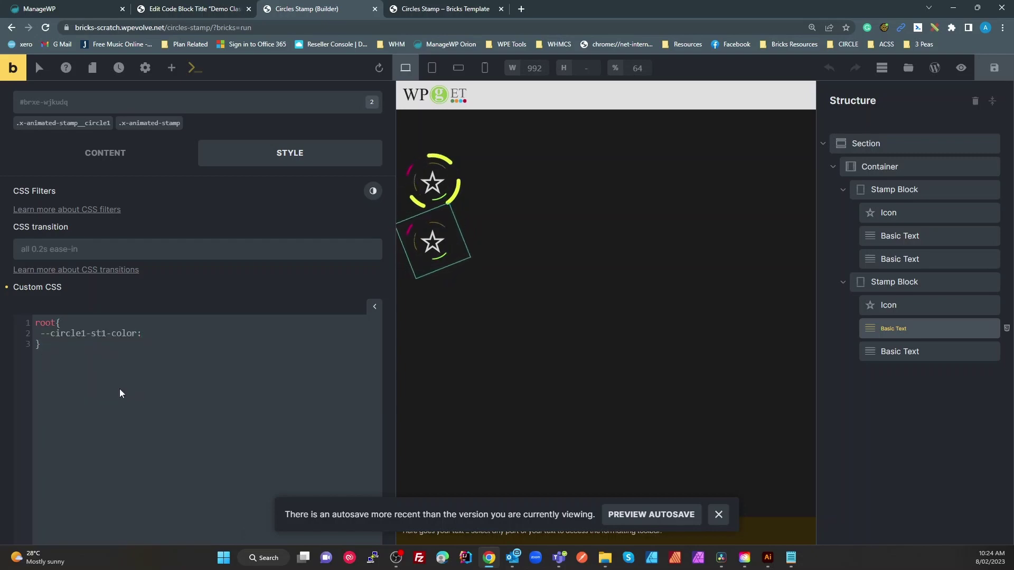
text( blue)
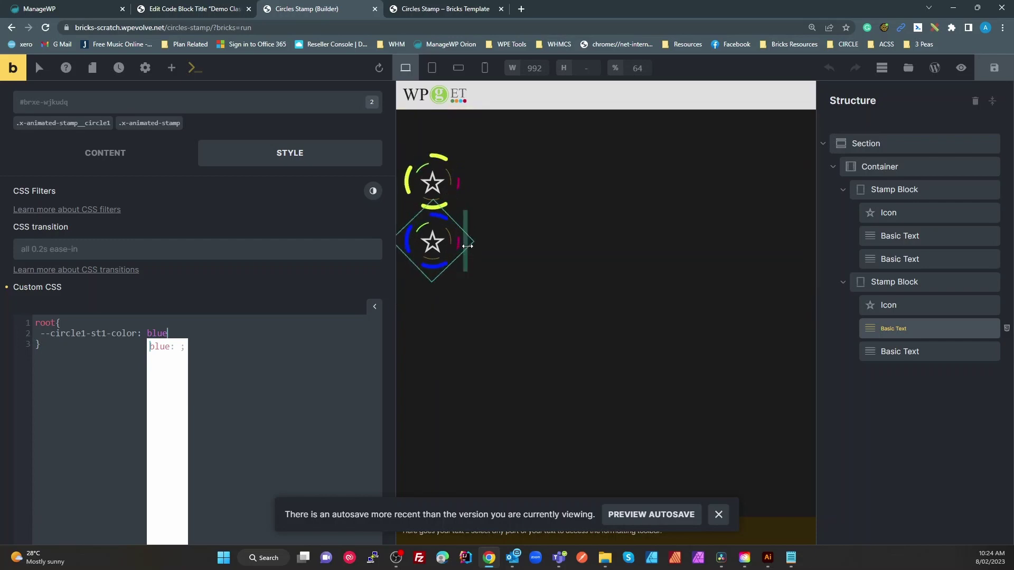
text(;)
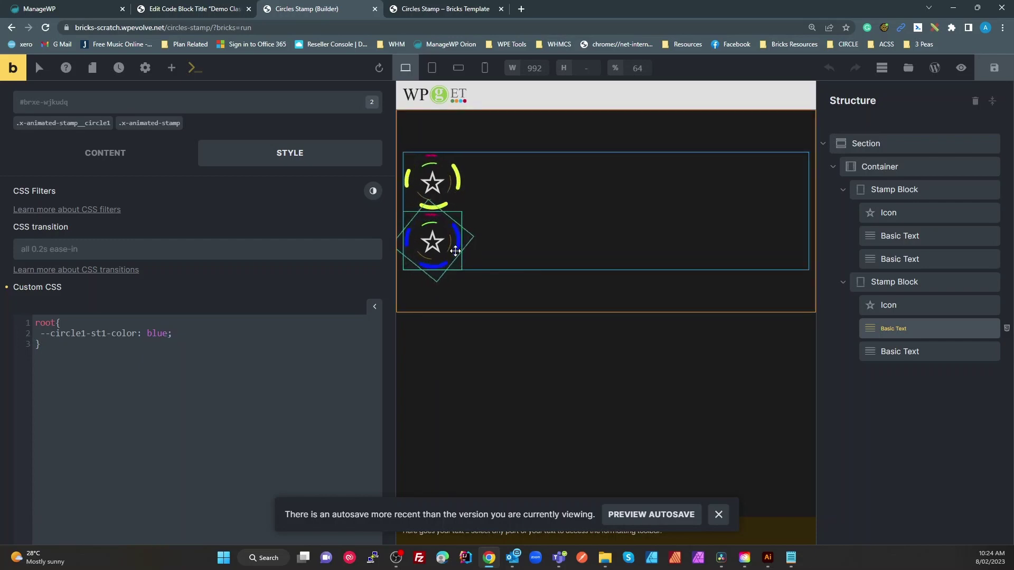
Copy the --circle1-st1-color declaration onto a new line above itself in the root rule and set the copy's value to red.
drag(178, 333, 42, 333)
key(ctrl+c)
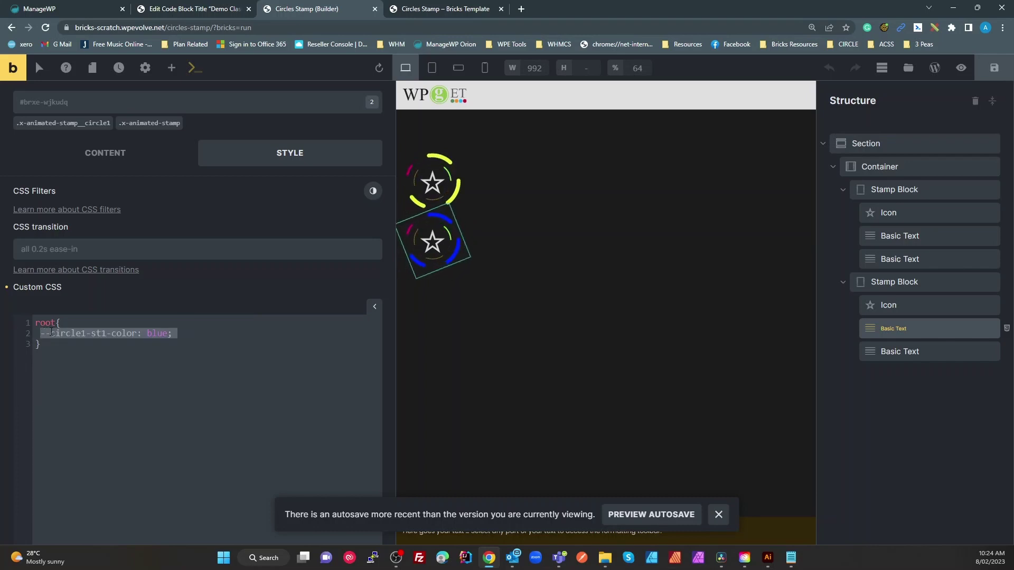
click(72, 324)
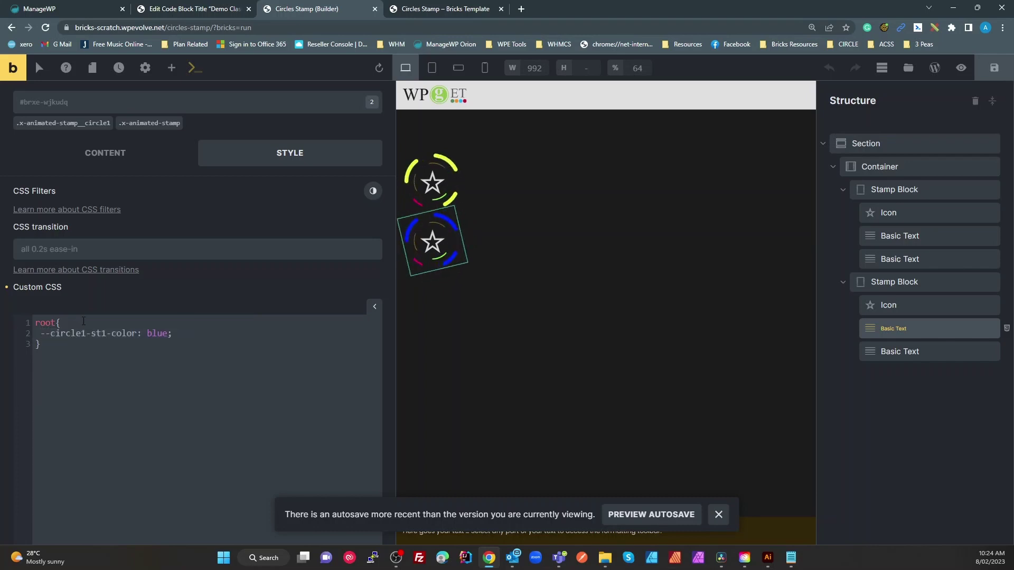
key(Return)
key(ctrl+v)
double_click(164, 333)
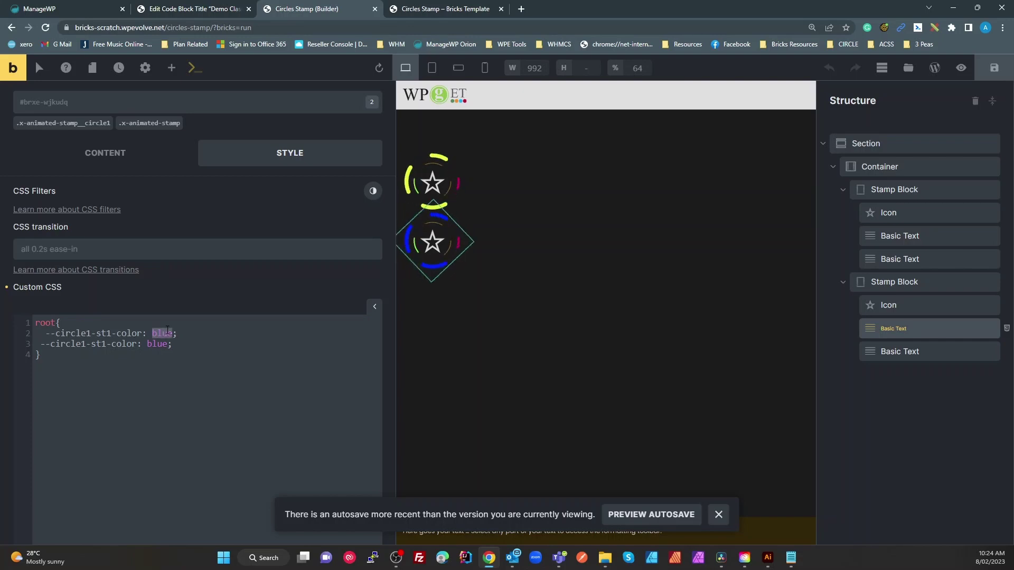
text(red)
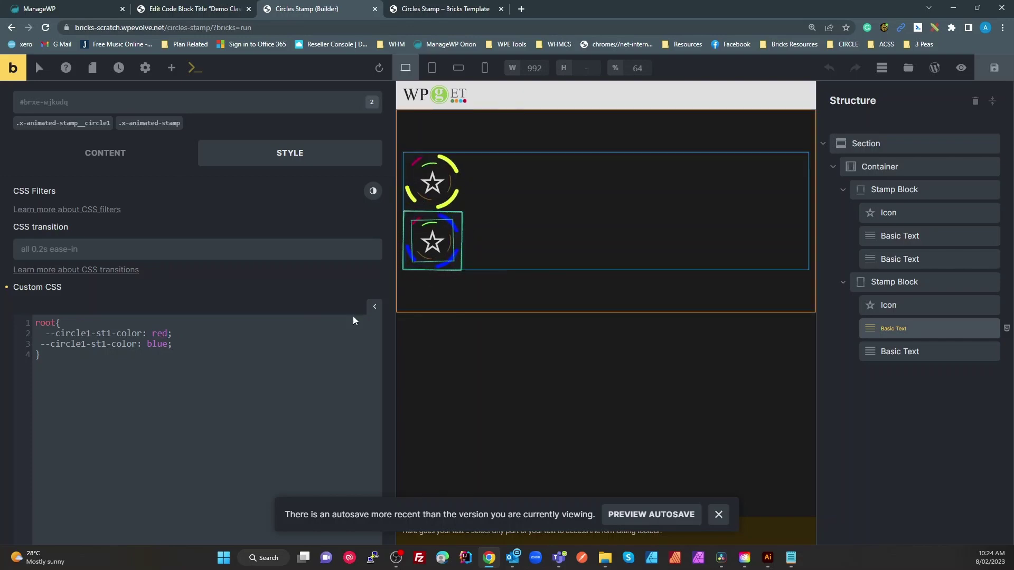
Change the upper declaration in the root rule to --circle1-st0-color with the value orange.
double_click(160, 332)
text(ora)
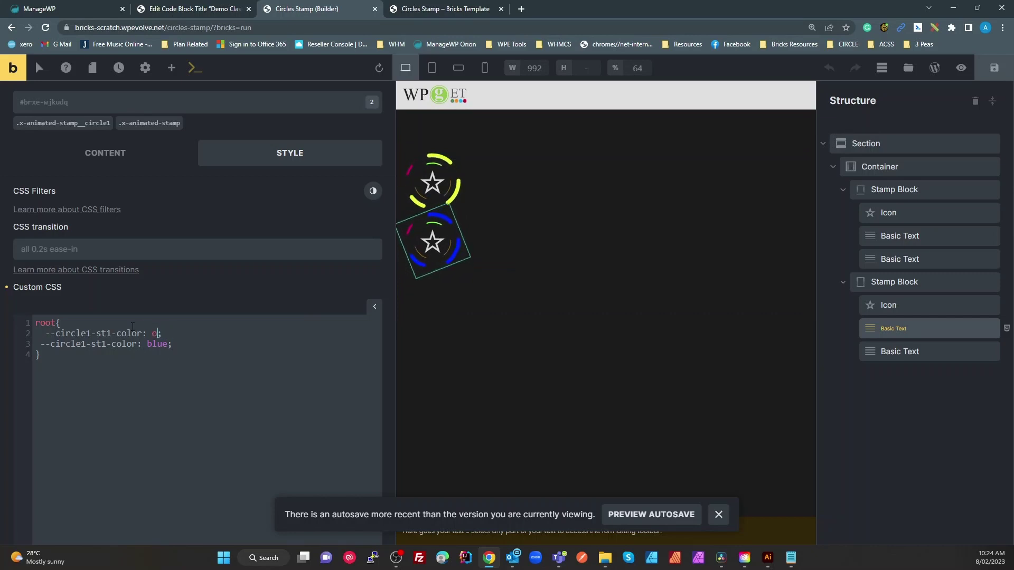
text(nge)
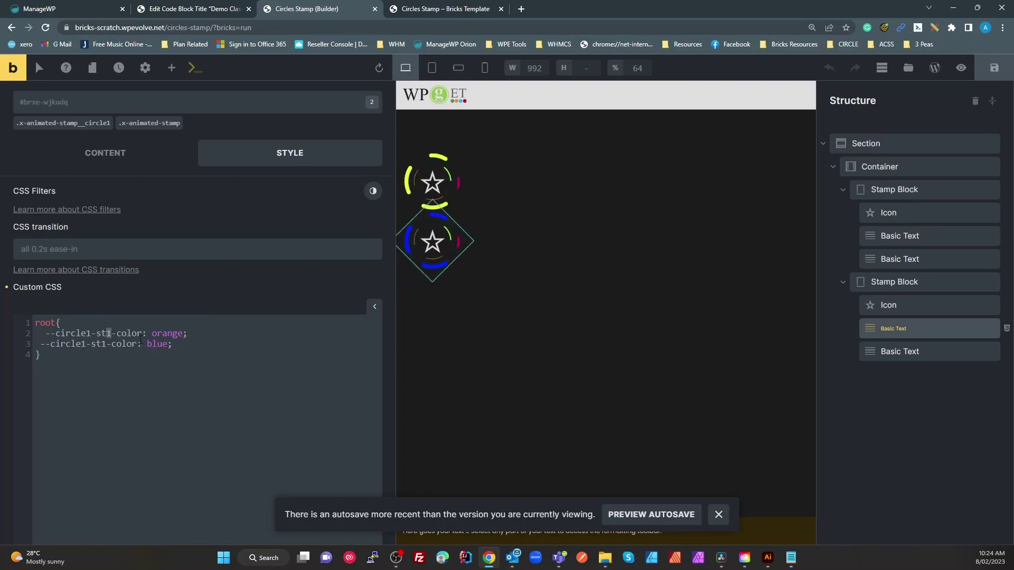
text(0)
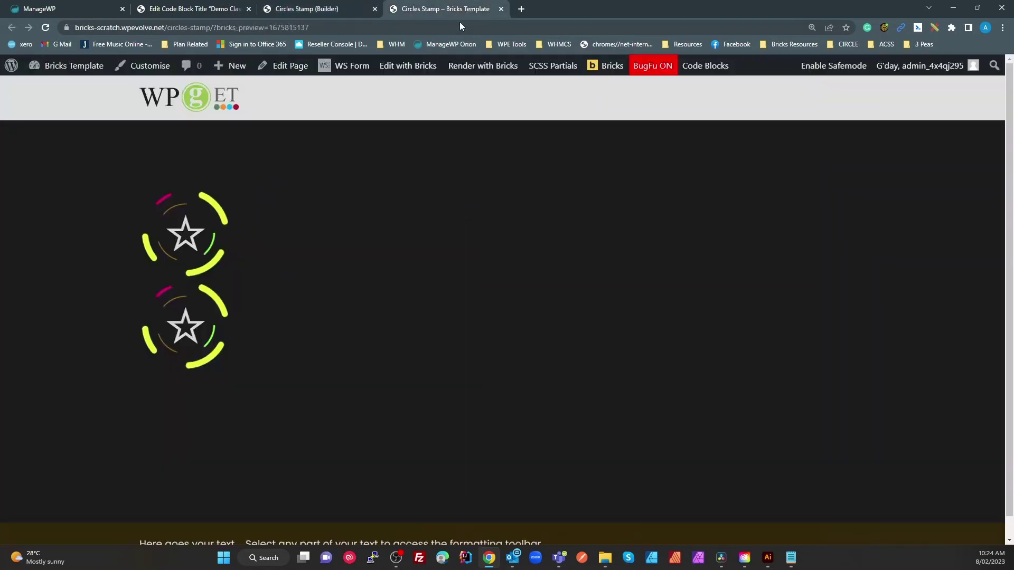
Copy the --circle1-st0-width variable name from the SCSS code block and return to the builder.
click(472, 9)
click(213, 8)
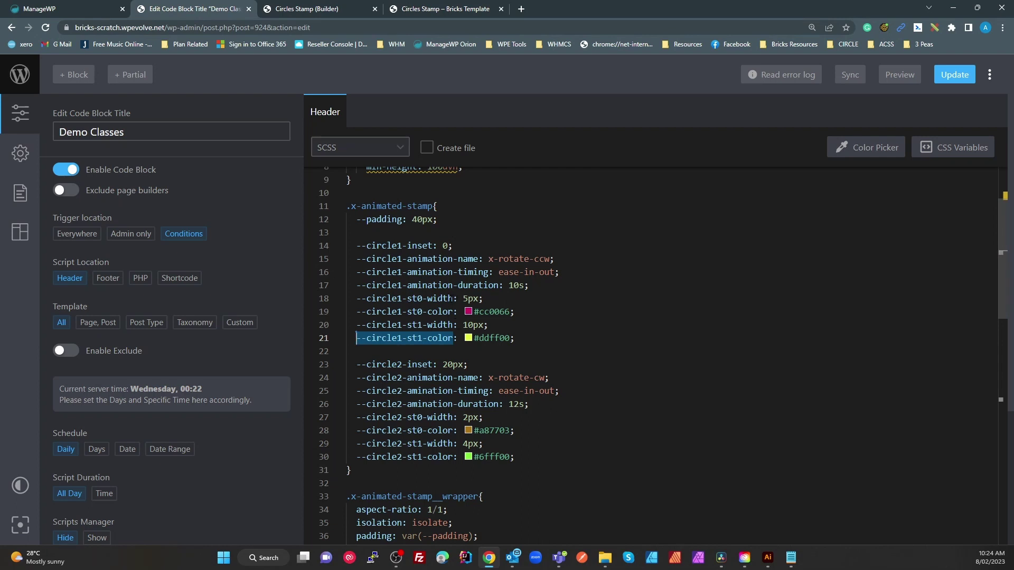
drag(453, 298, 368, 298)
key(ctrl+c)
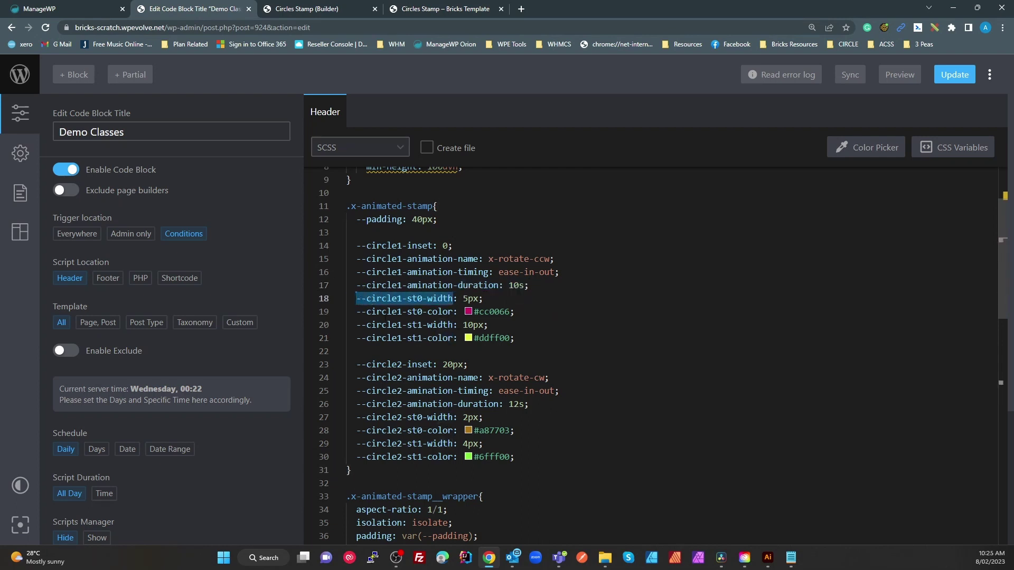
click(328, 9)
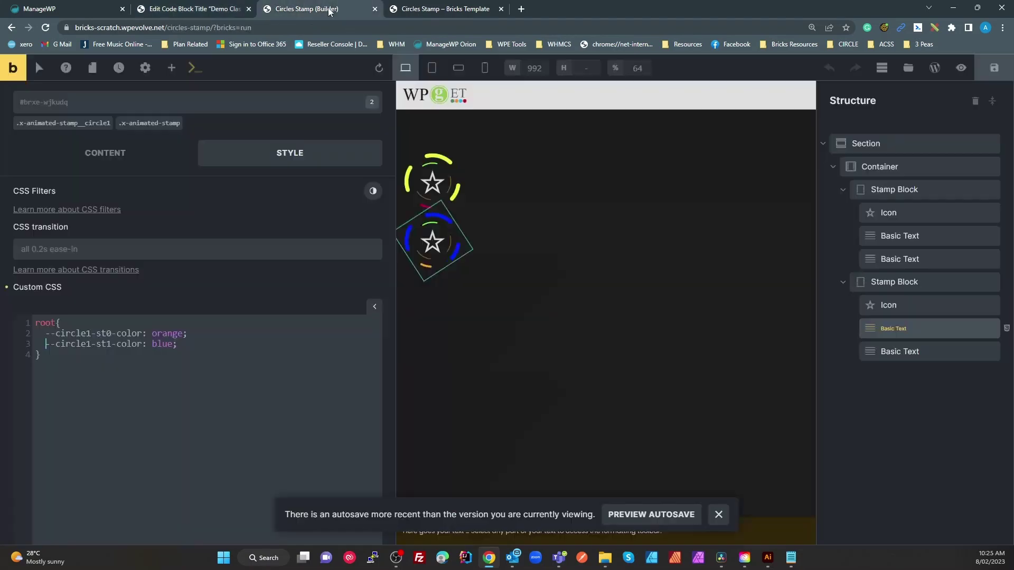
Add a --circle1-st0-width declaration with the value 15px below the color declarations in the root rule.
click(188, 343)
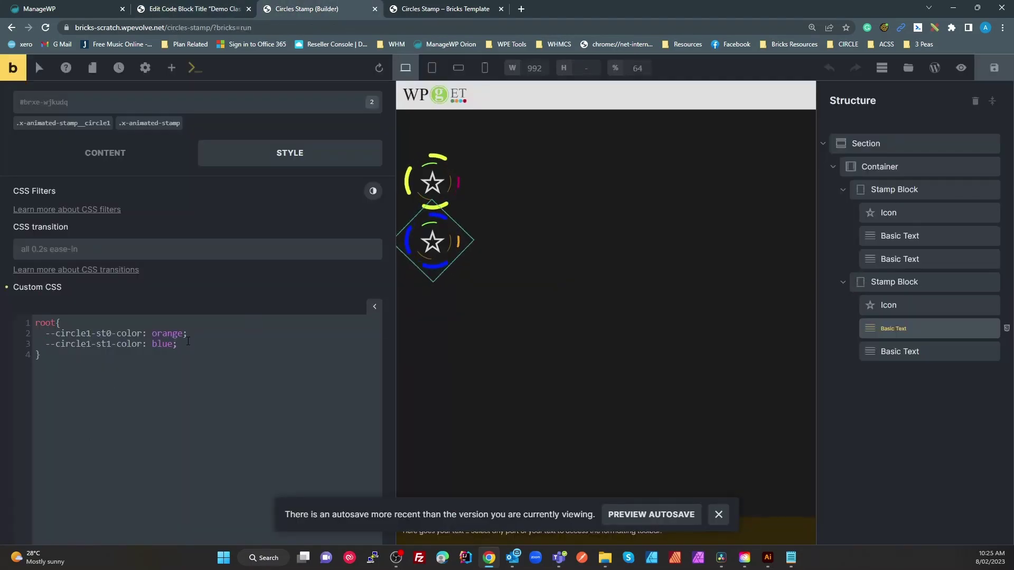
key(Return)
text(--)
key(ctrl+v)
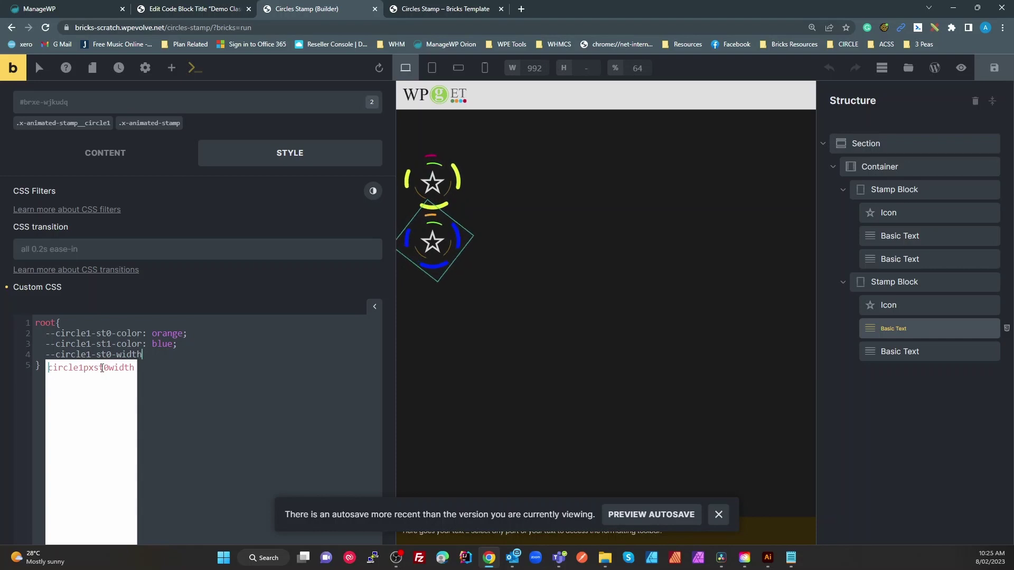
text(: )
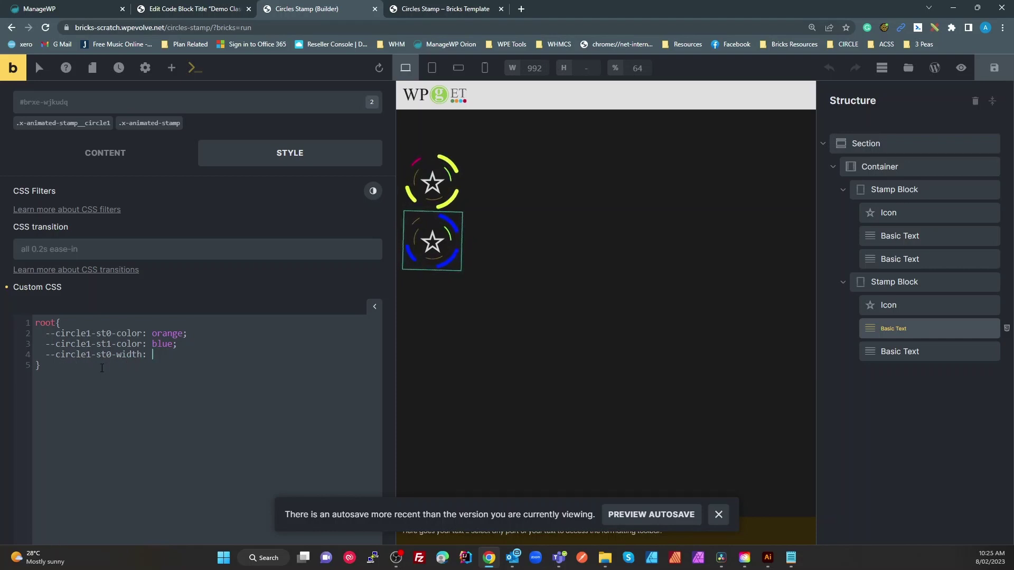
text(15px;)
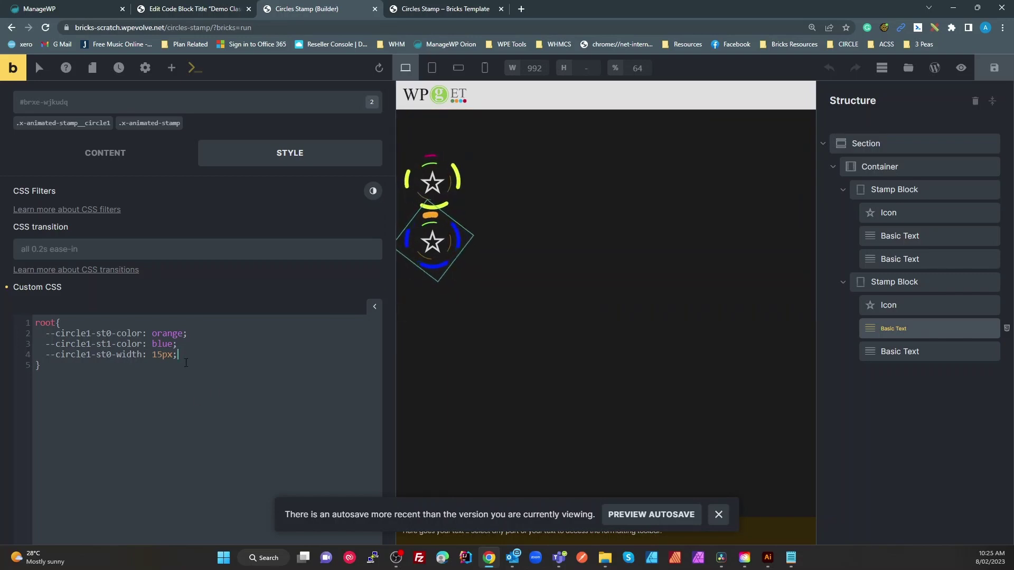
Add a --circle1-st1-width declaration with the value 3px on a new line at the end of the root rule.
key(Return)
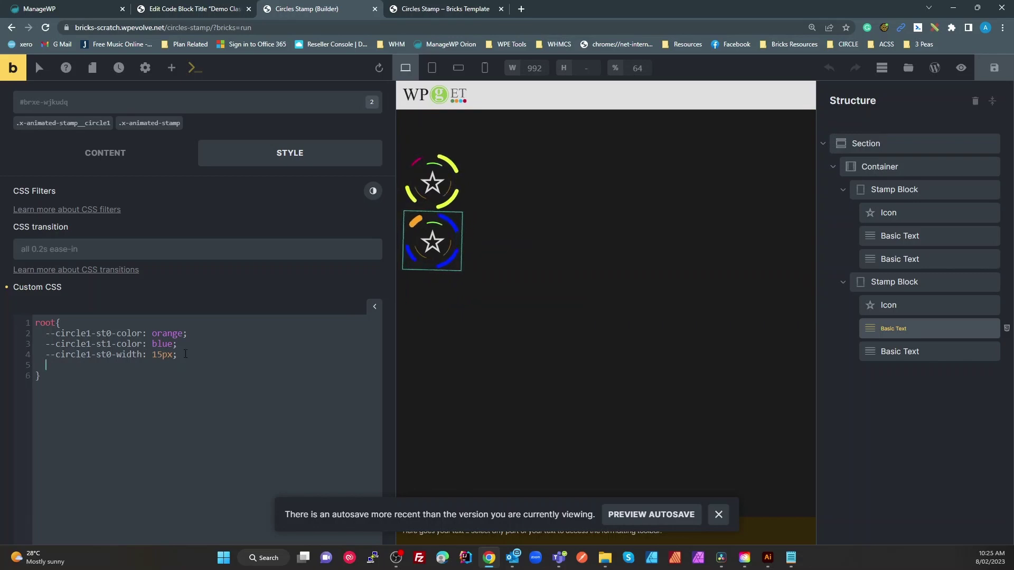
text(--circle1-st0-width)
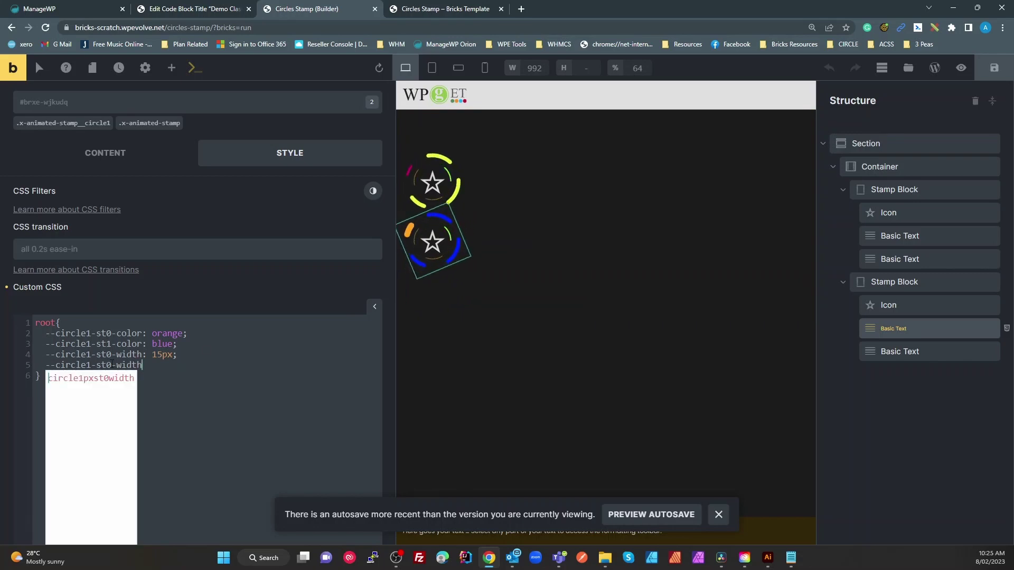
key(BackSpace)
text(1)
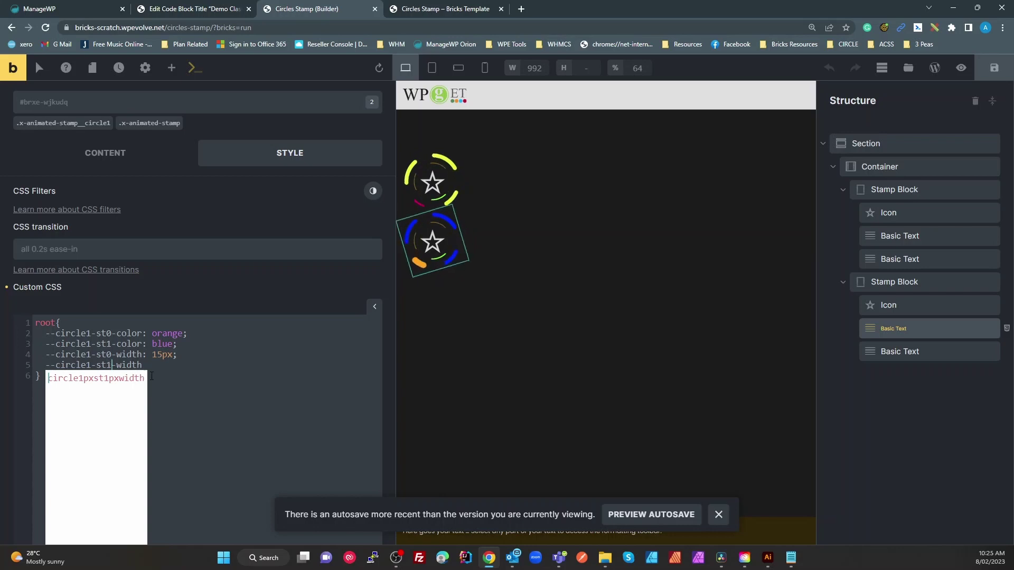
text(: 3px)
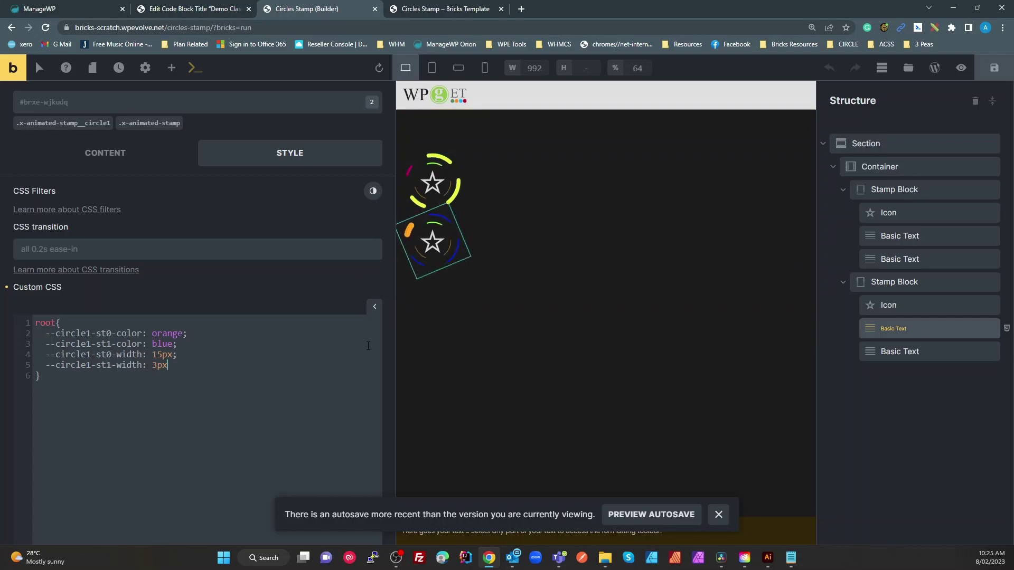
click(203, 381)
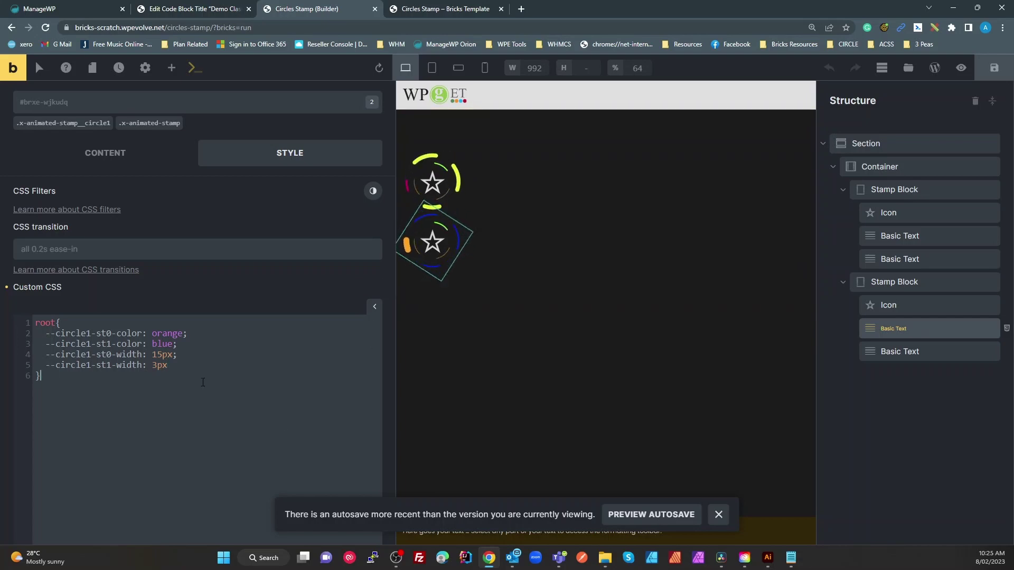
click(174, 368)
text(;)
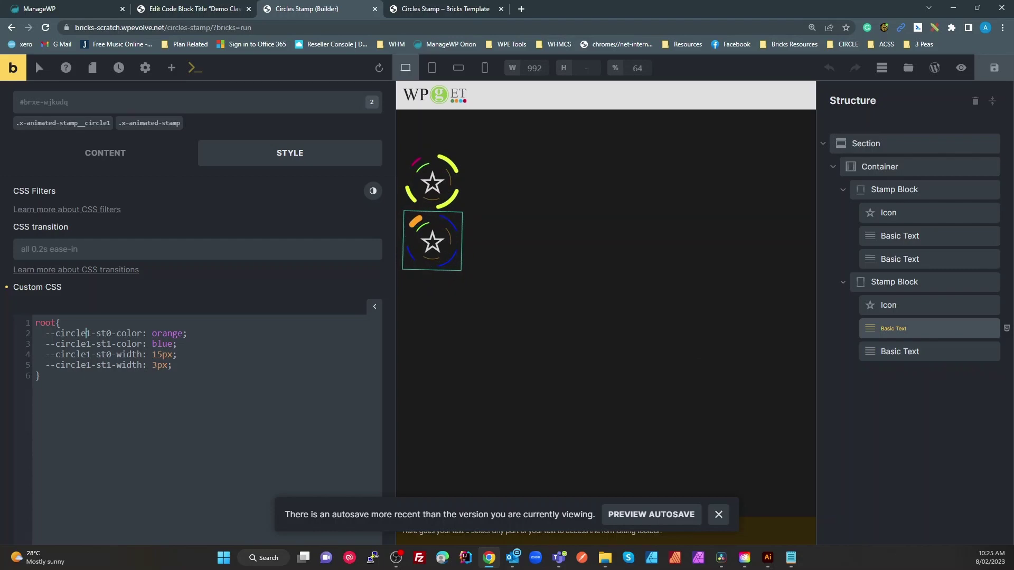
Copy the whole root rule into the element-level custom CSS of the duplicated stamp's second Basic Text, with no class active.
drag(73, 408, 33, 319)
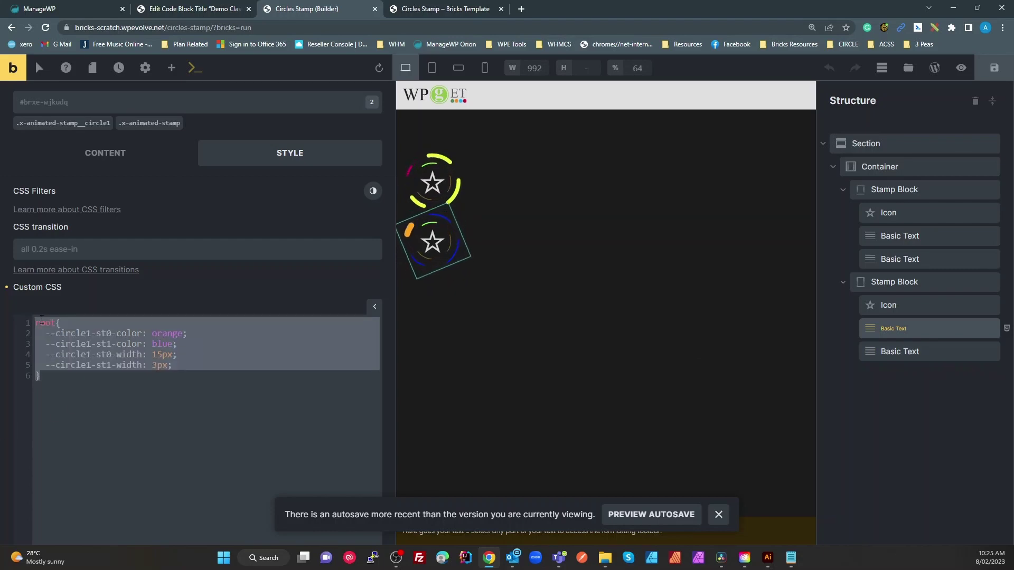
click(893, 356)
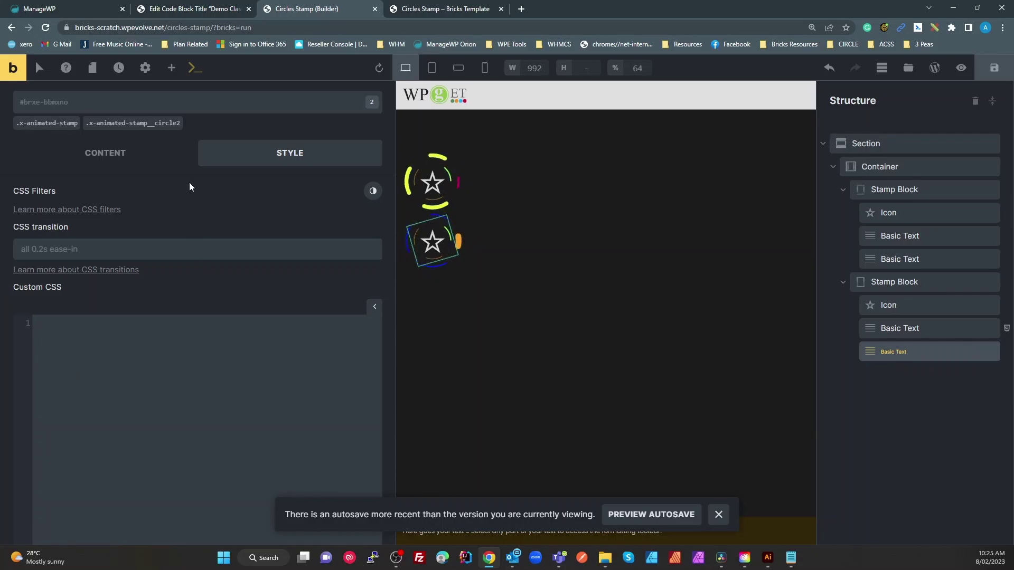
click(159, 122)
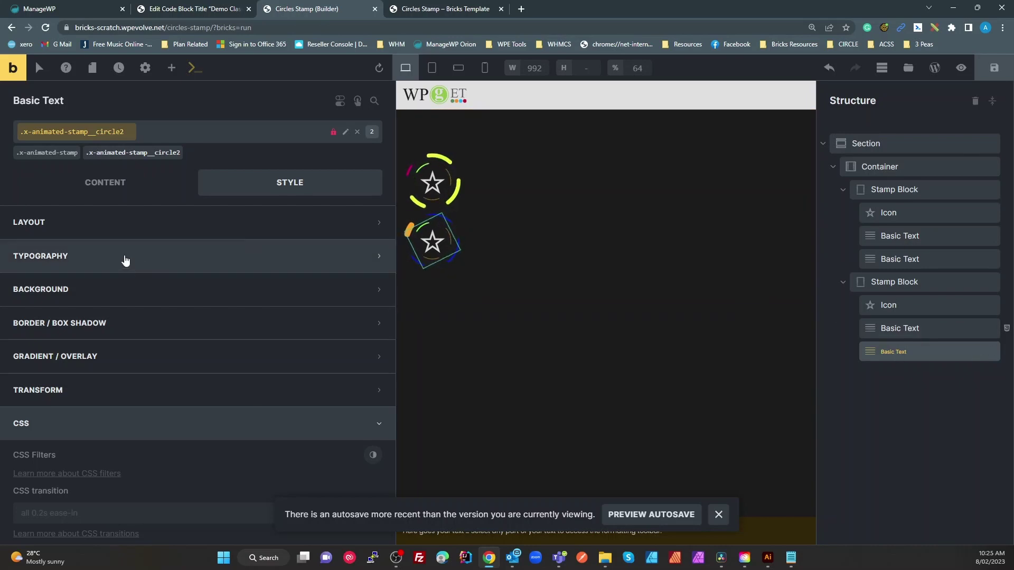
click(98, 182)
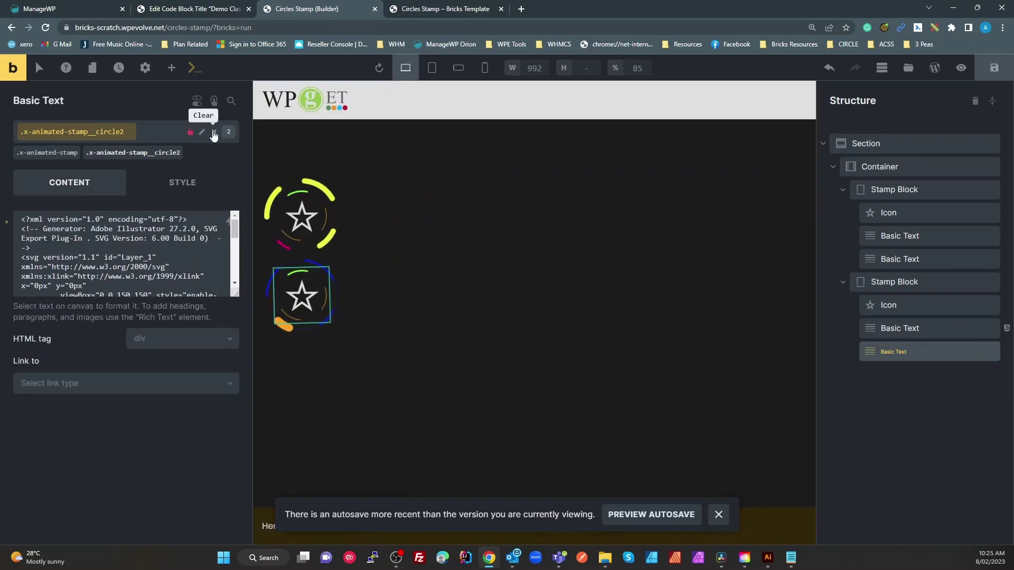
click(214, 131)
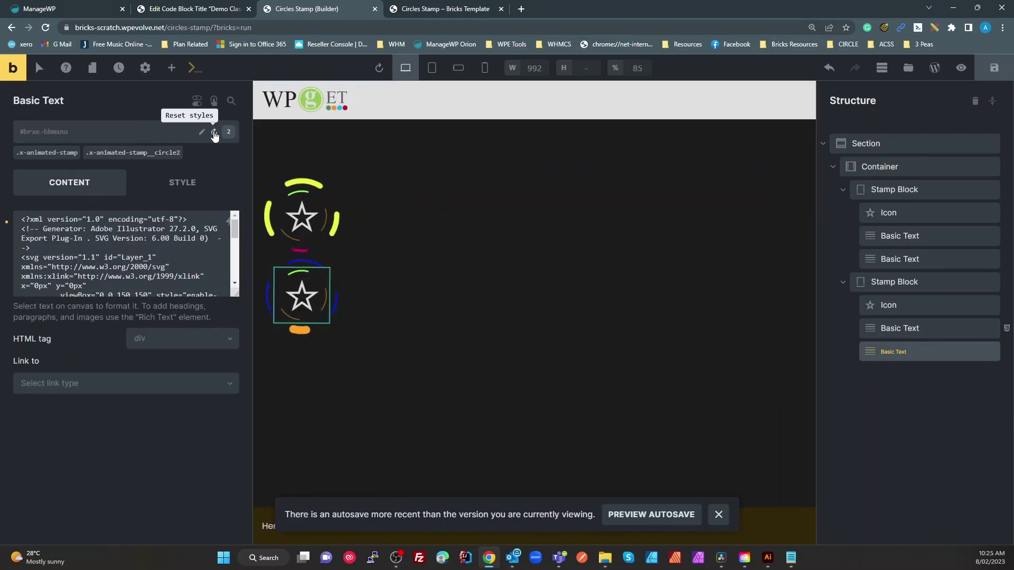
click(185, 183)
click(116, 328)
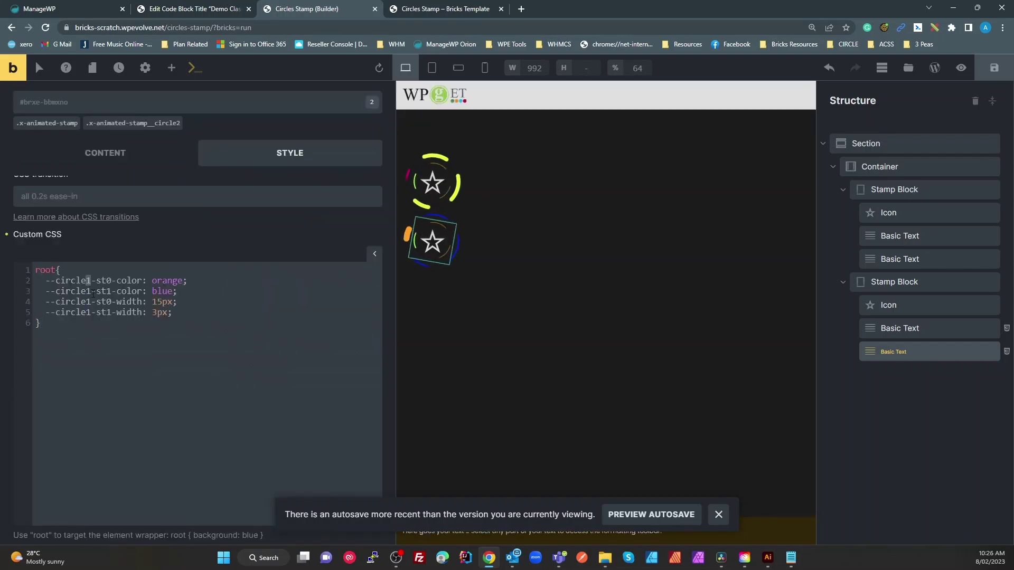
Change the circle1 prefix to circle2 in all four variable names of the pasted root rule.
text(2)
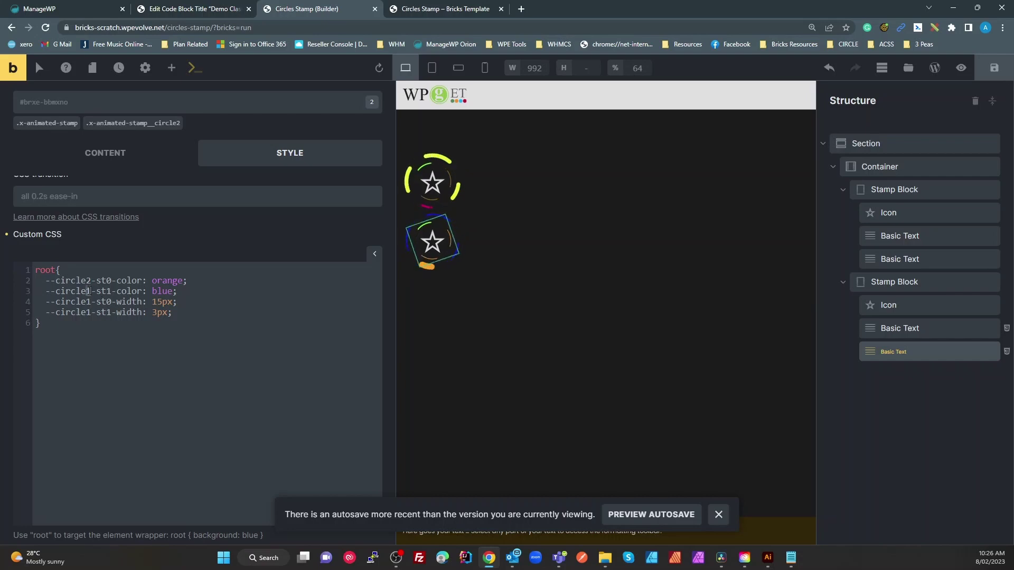
drag(86, 291, 92, 291)
text(2)
click(88, 302)
key(Delete)
text(2)
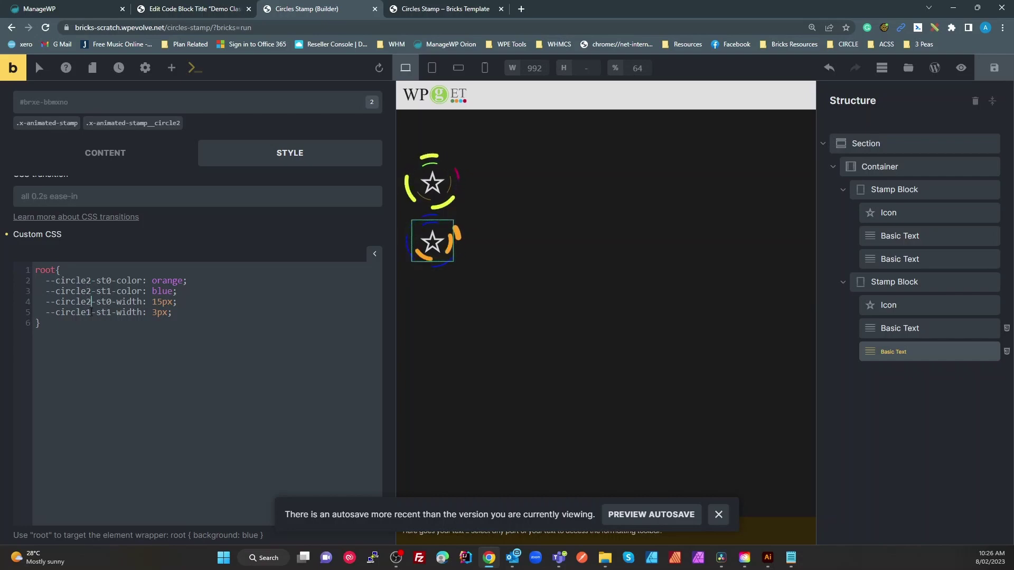
click(88, 312)
key(Delete)
text(2)
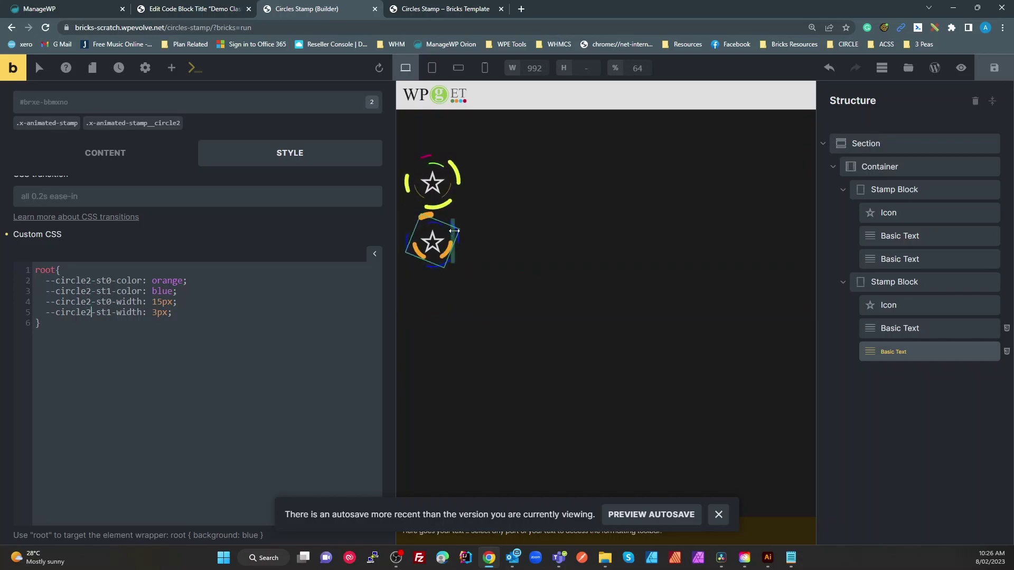
Set --circle2-st1-color to green and --circle2-st0-color to purple.
double_click(163, 291)
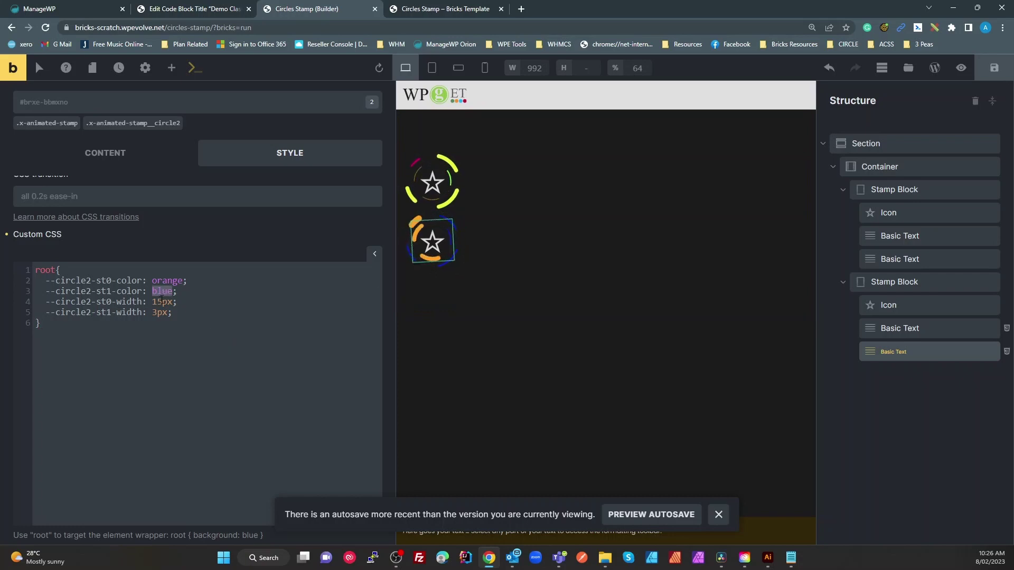
text(green)
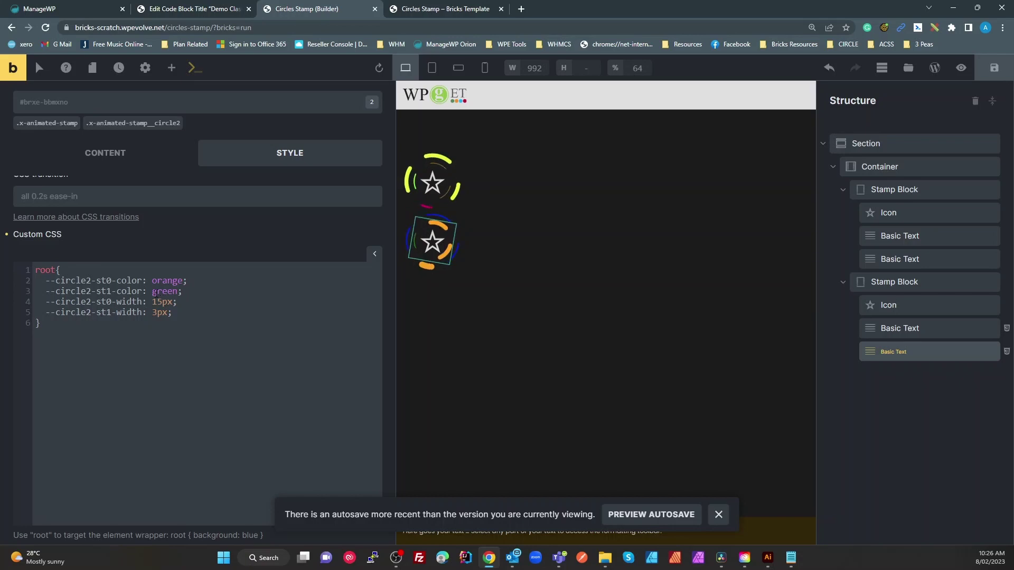
double_click(172, 281)
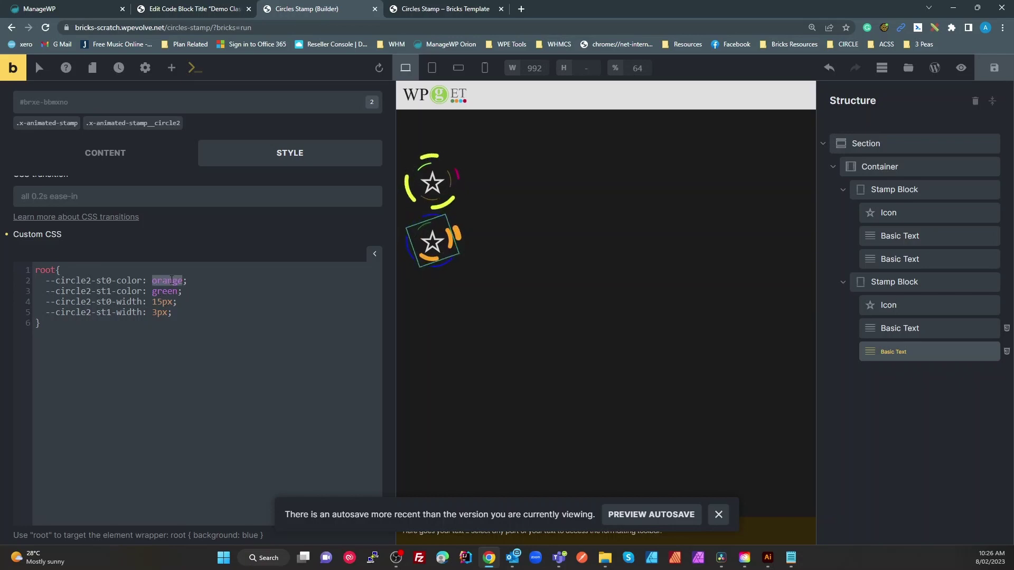
text(purple)
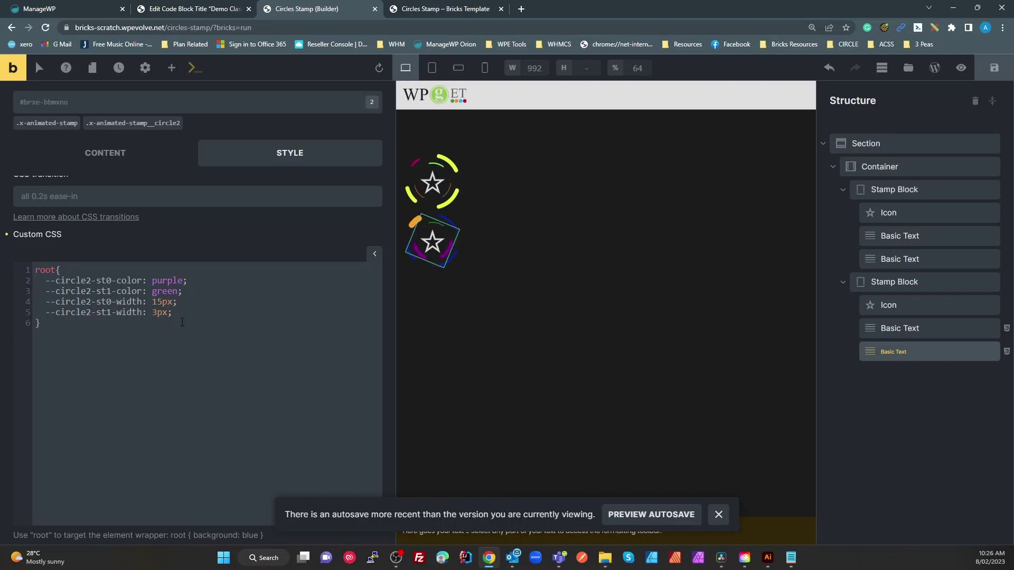
Set --circle2-st1-width to 15px and --circle2-st0-width to 3px.
drag(153, 312, 157, 312)
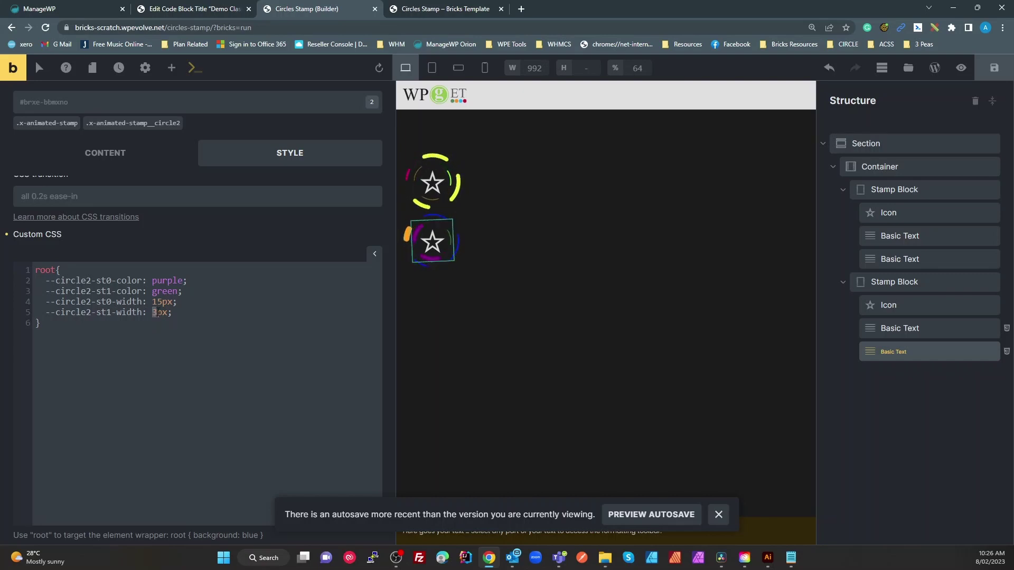
text(15)
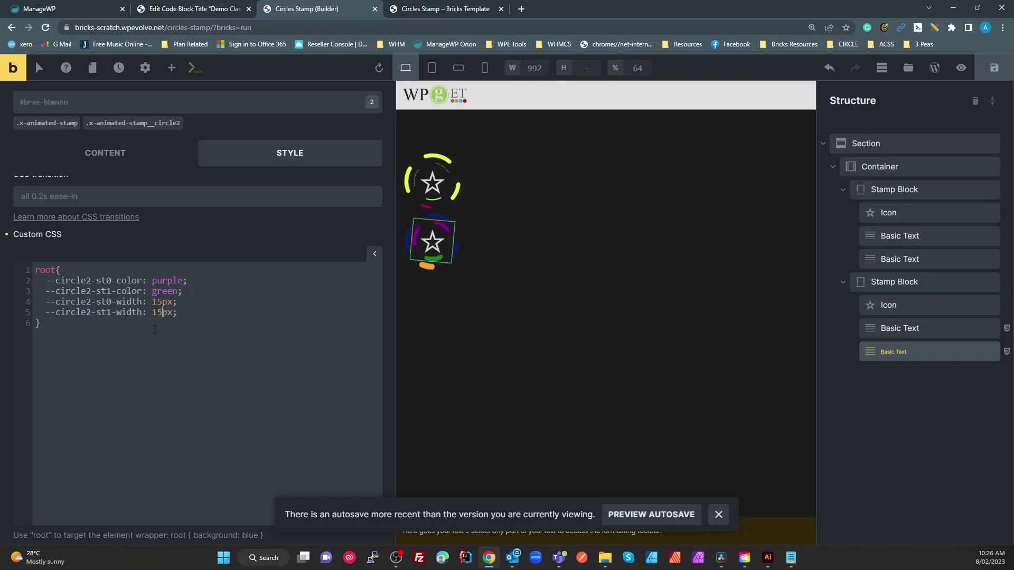
drag(162, 303, 153, 306)
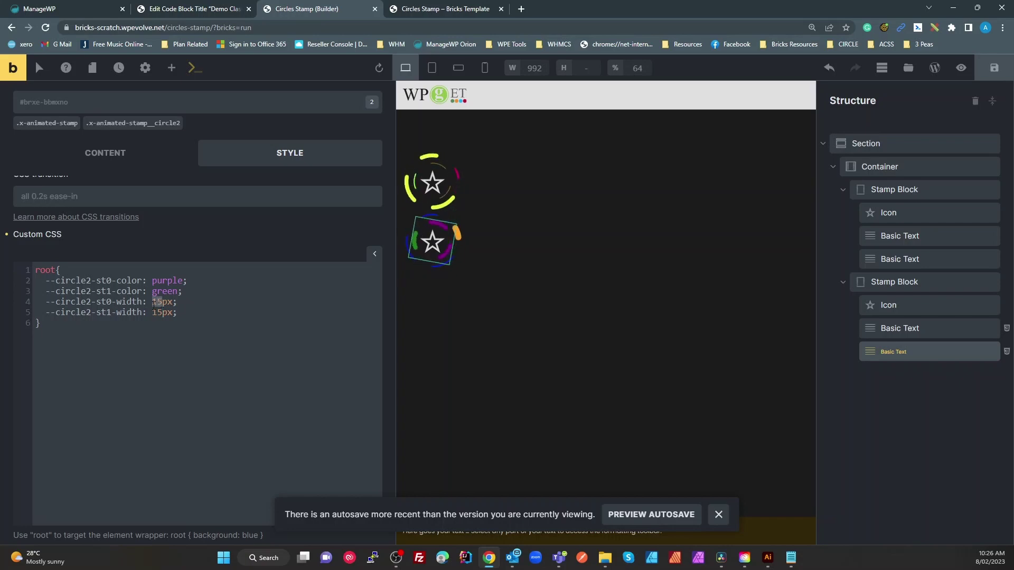
text(3)
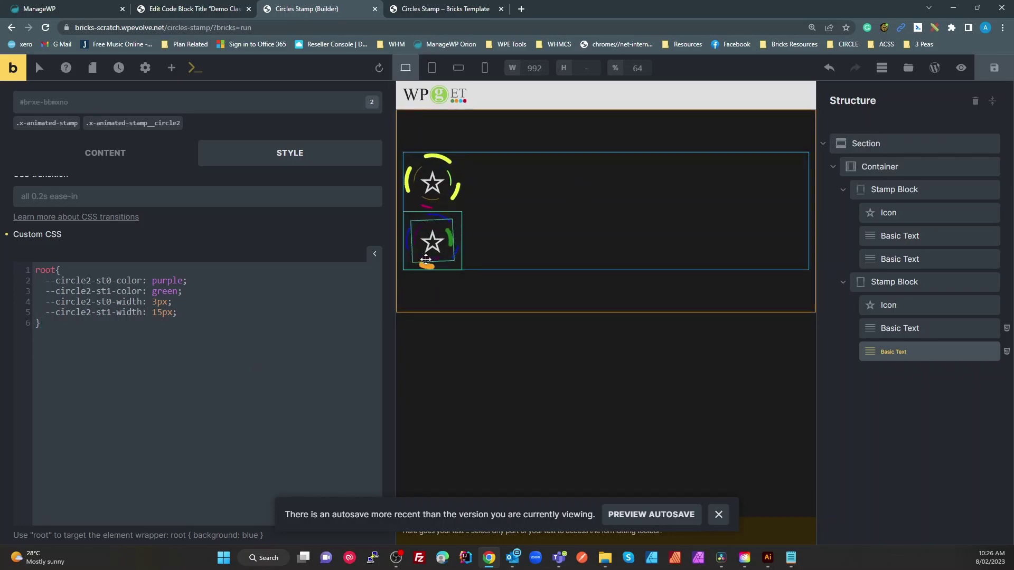
click(168, 317)
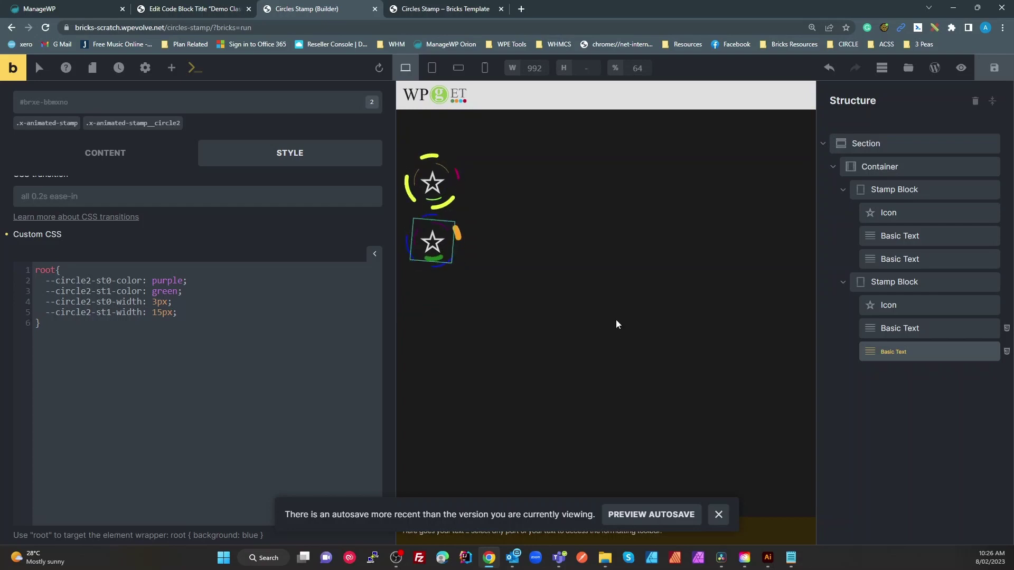
Save the template and reload its front-end preview to check both stamps.
click(993, 68)
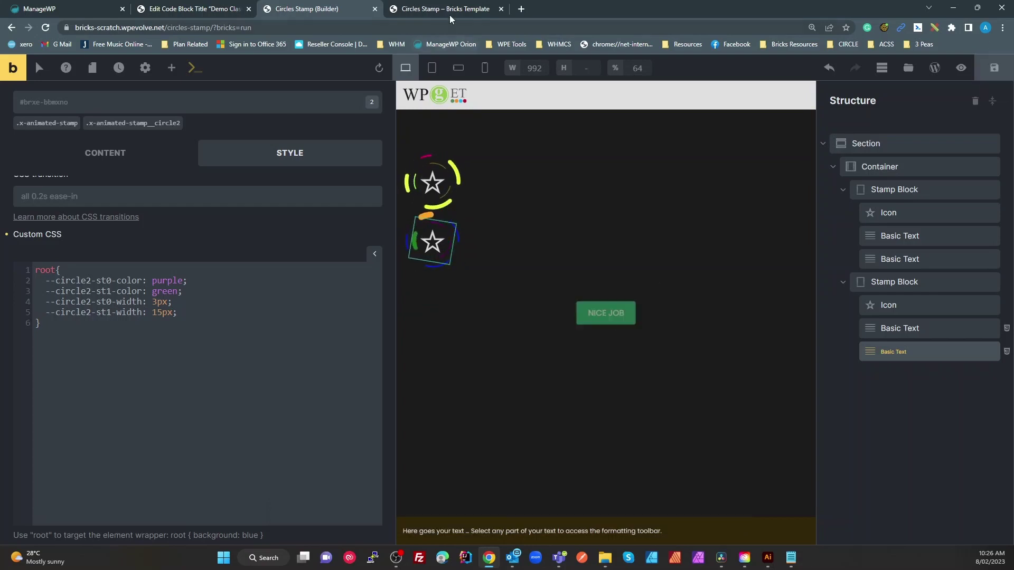
click(448, 9)
click(45, 27)
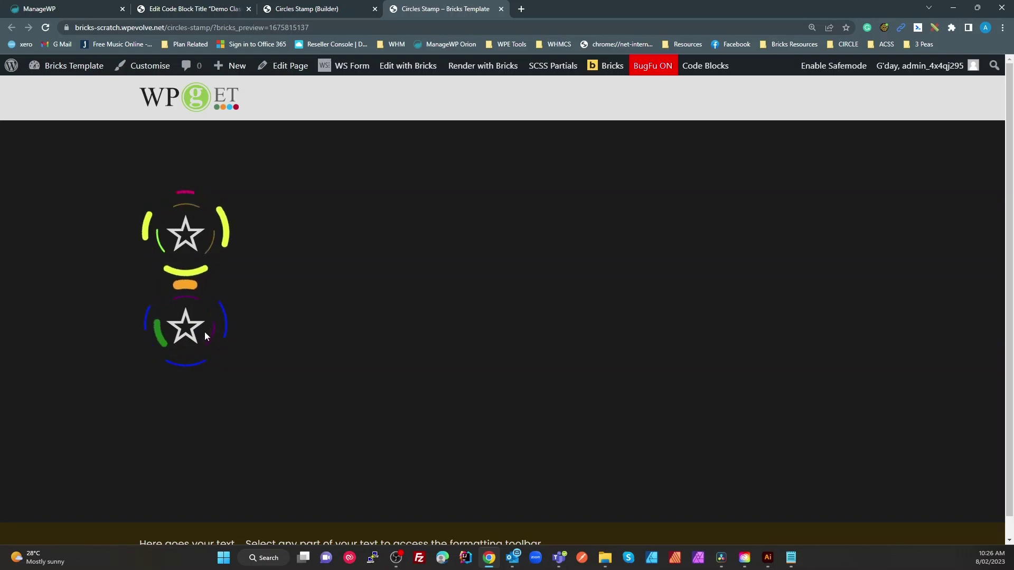
Return to the builder and review the custom CSS of the duplicated stamp's two Basic Text elements.
click(299, 9)
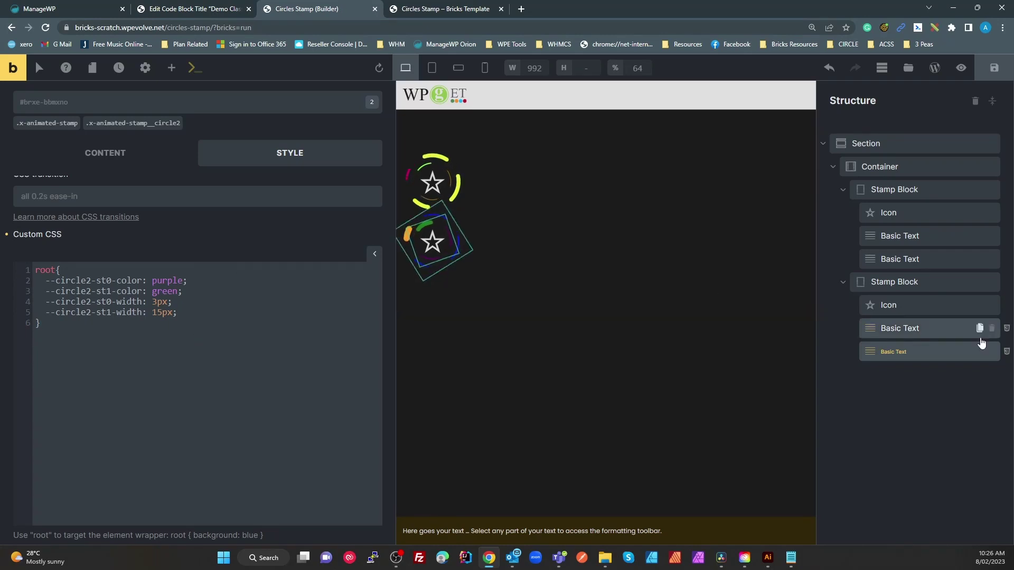
click(915, 334)
click(914, 353)
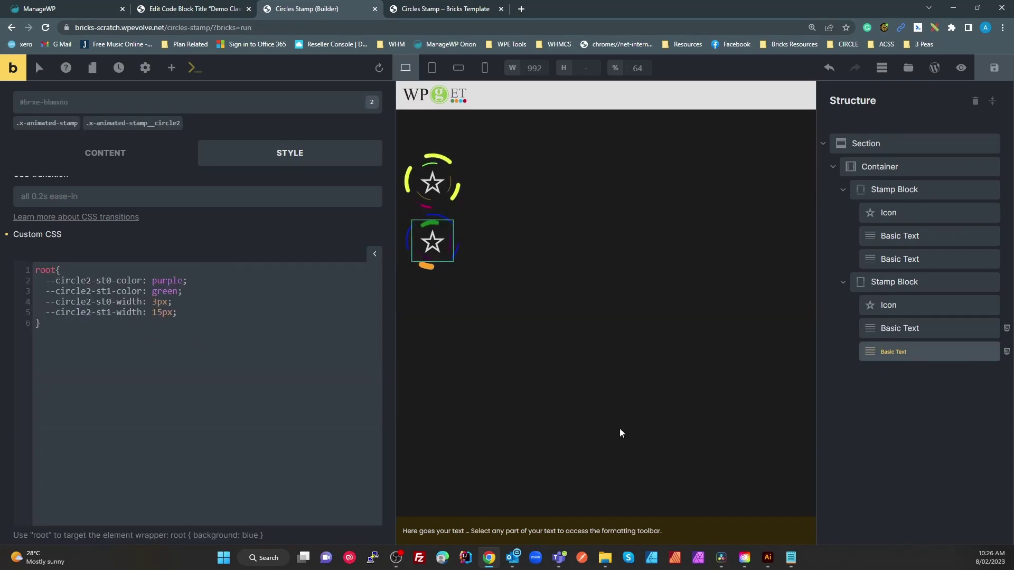